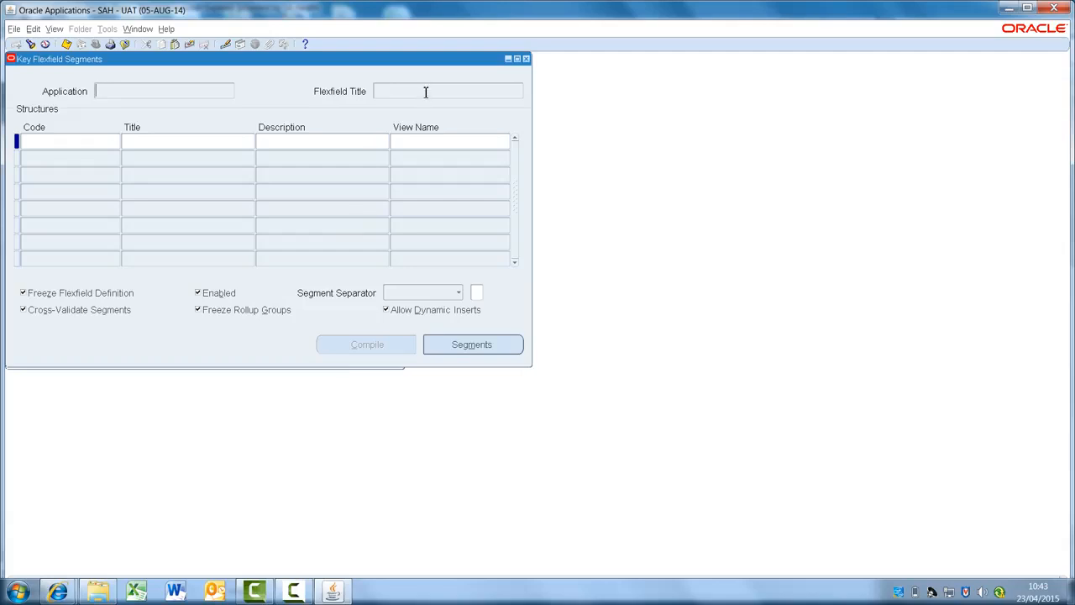
Query key flexfields titled Accounting%Flexfield% and open the segments of the XXH_Accounting_Flexfield structure.
key(F11)
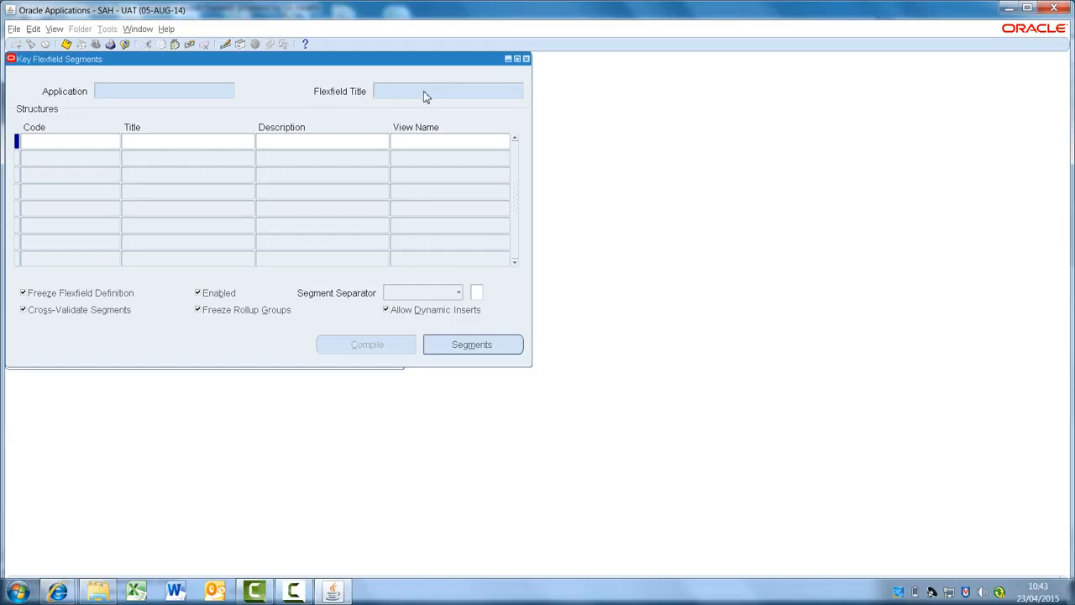
click(425, 97)
text(Accounting%Flexfileld%)
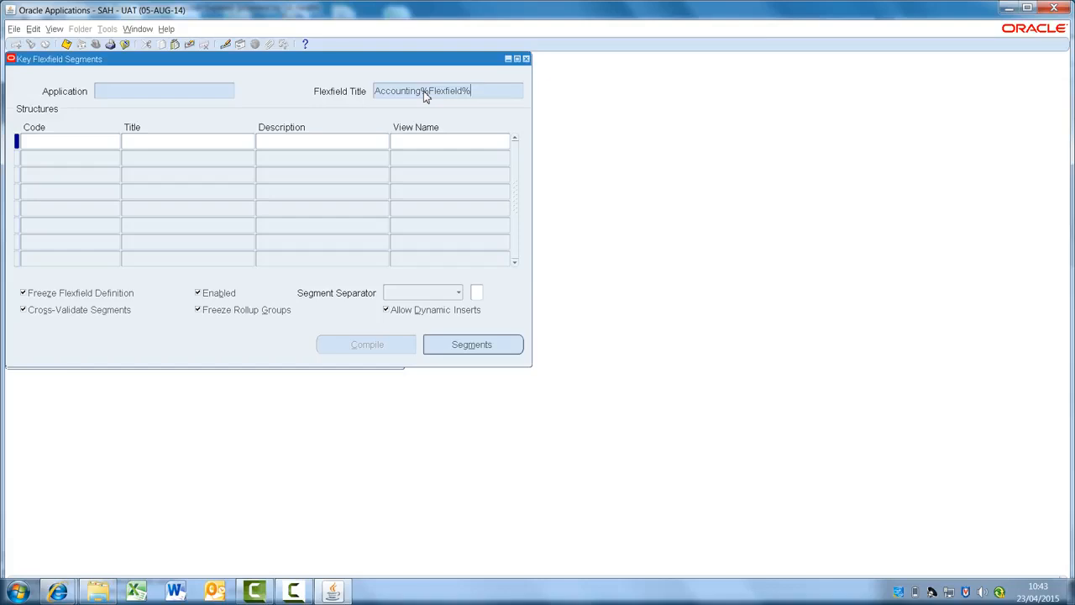
key(ctrl+F11)
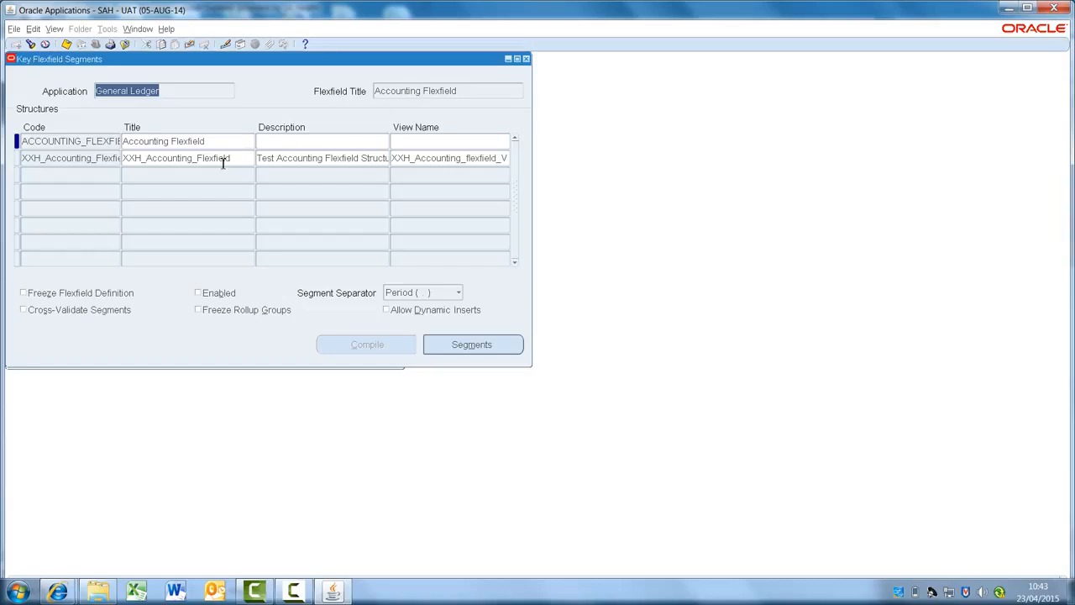
click(155, 158)
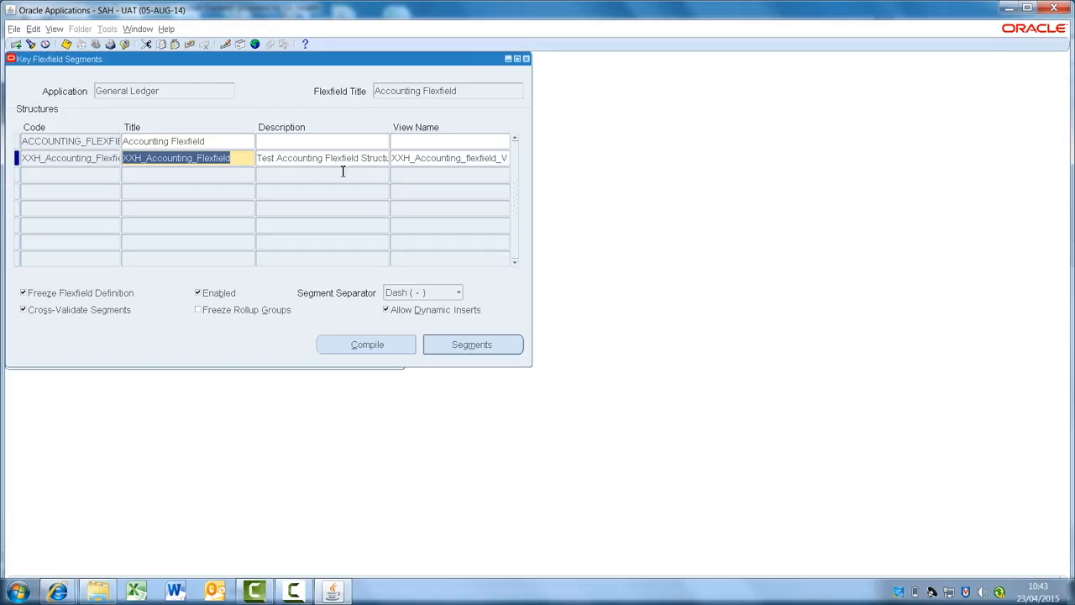
click(463, 355)
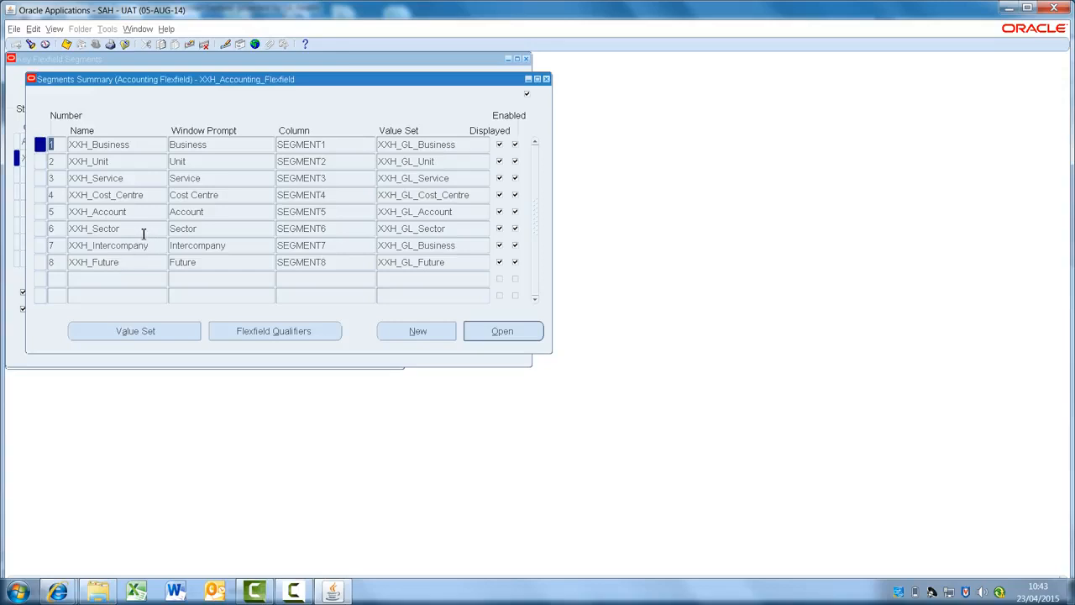
Review the value set definition assigned to the XXH_Business segment and return to the segments summary.
double_click(454, 144)
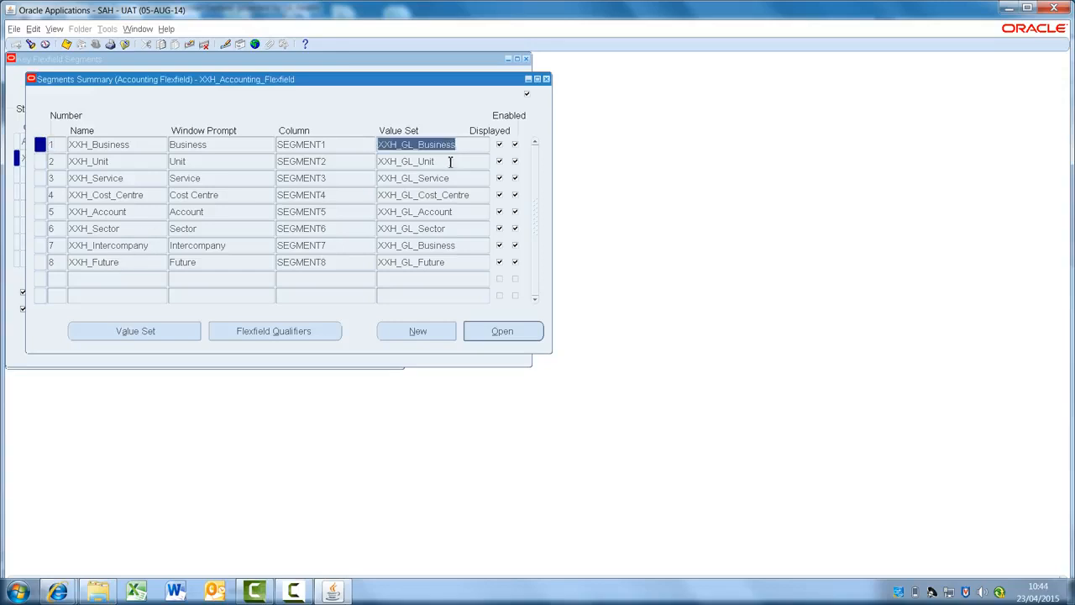
double_click(451, 162)
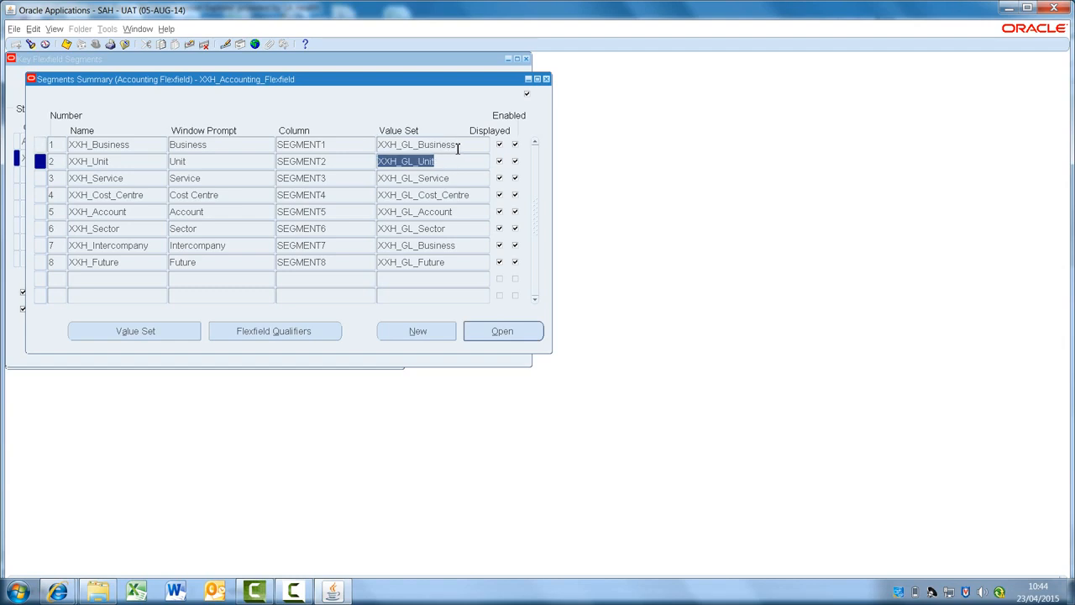
double_click(458, 147)
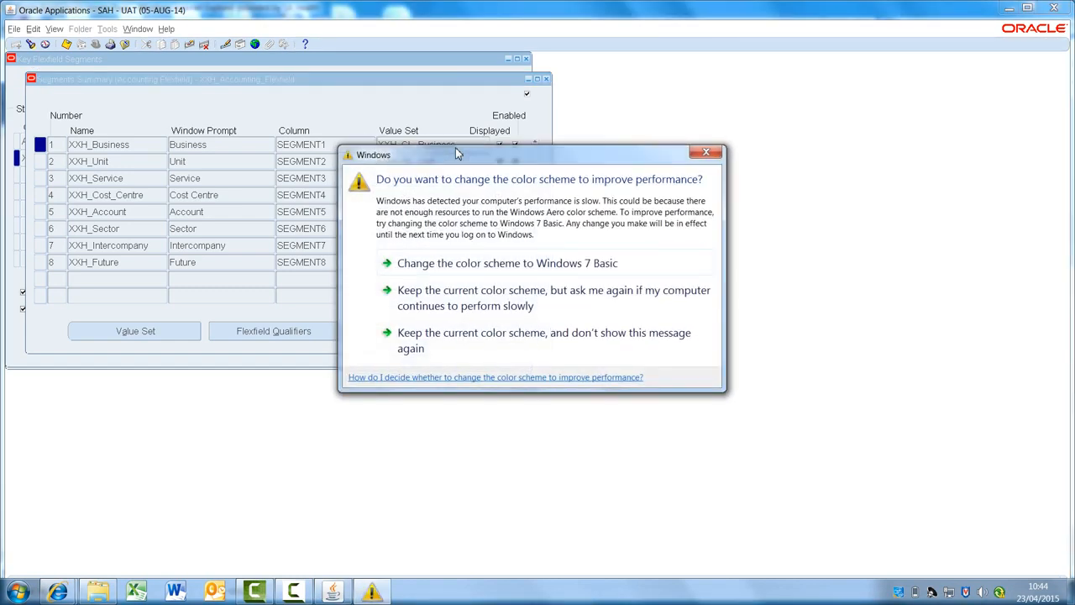
click(718, 155)
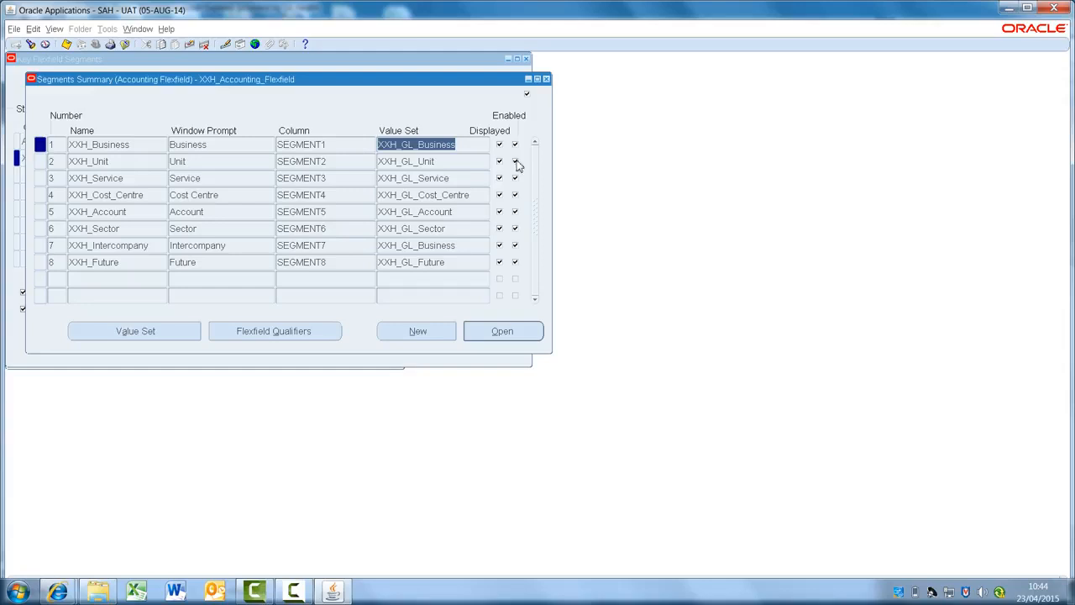
click(447, 164)
click(452, 147)
click(111, 332)
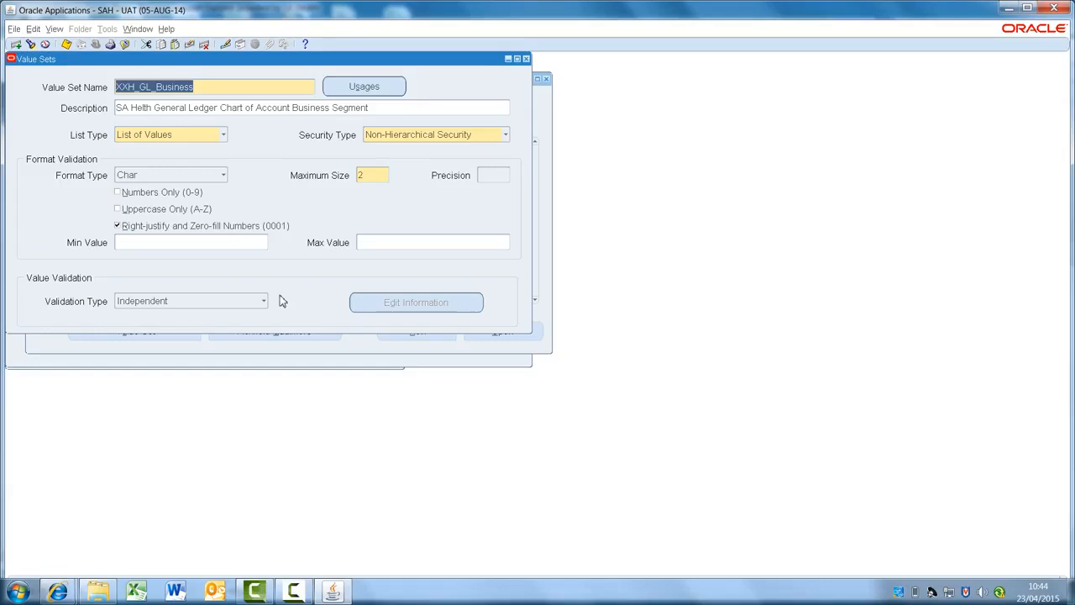
click(525, 60)
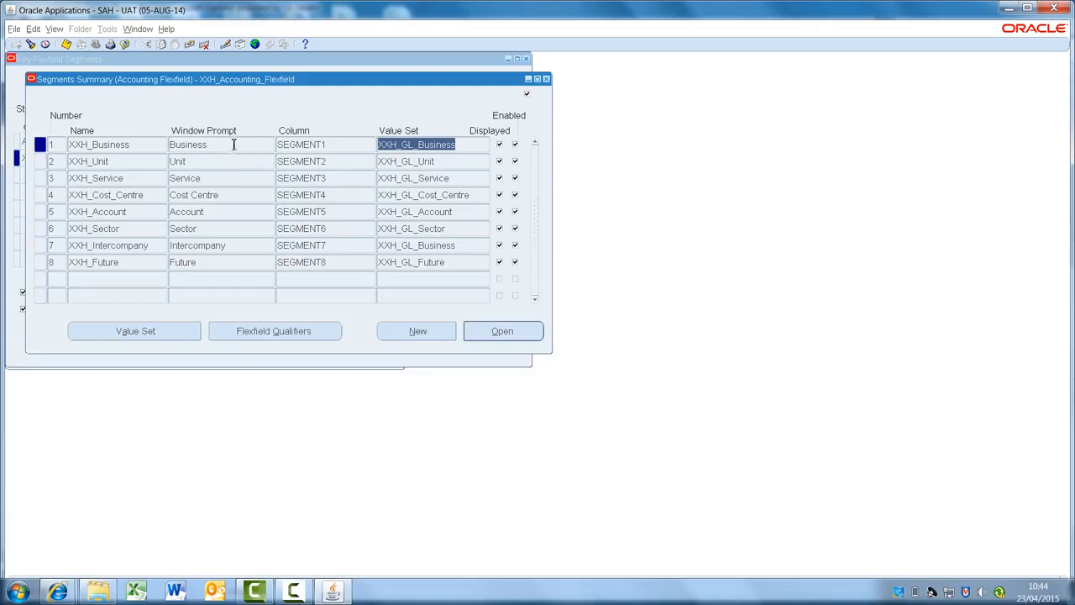
Open the XXH_Business segment's details and examine its Balancing Segment flexfield qualifier, dismissing the Windows color scheme prompt.
click(501, 333)
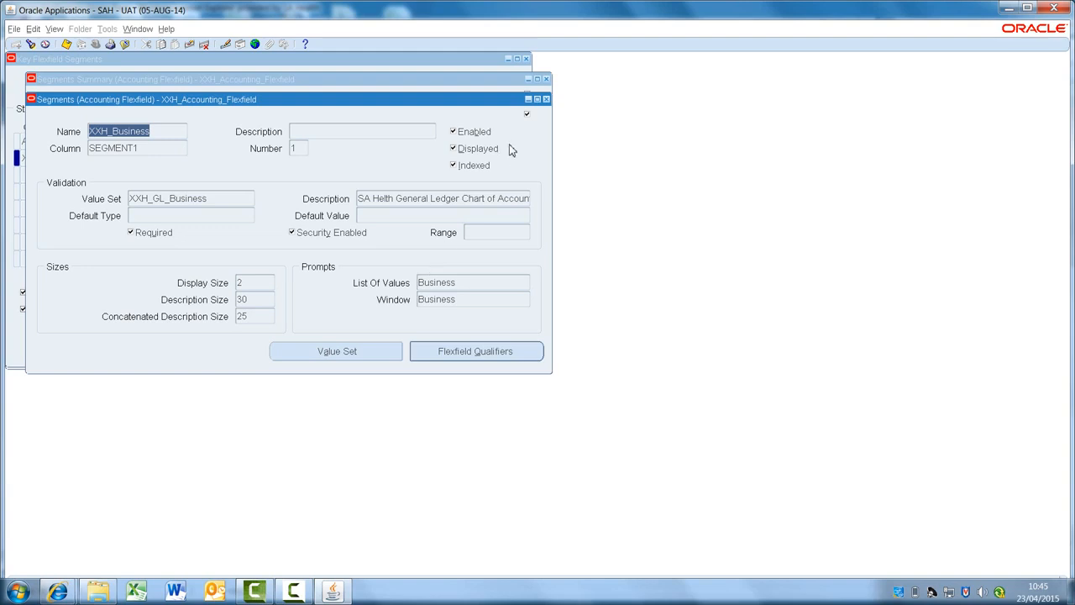
click(482, 357)
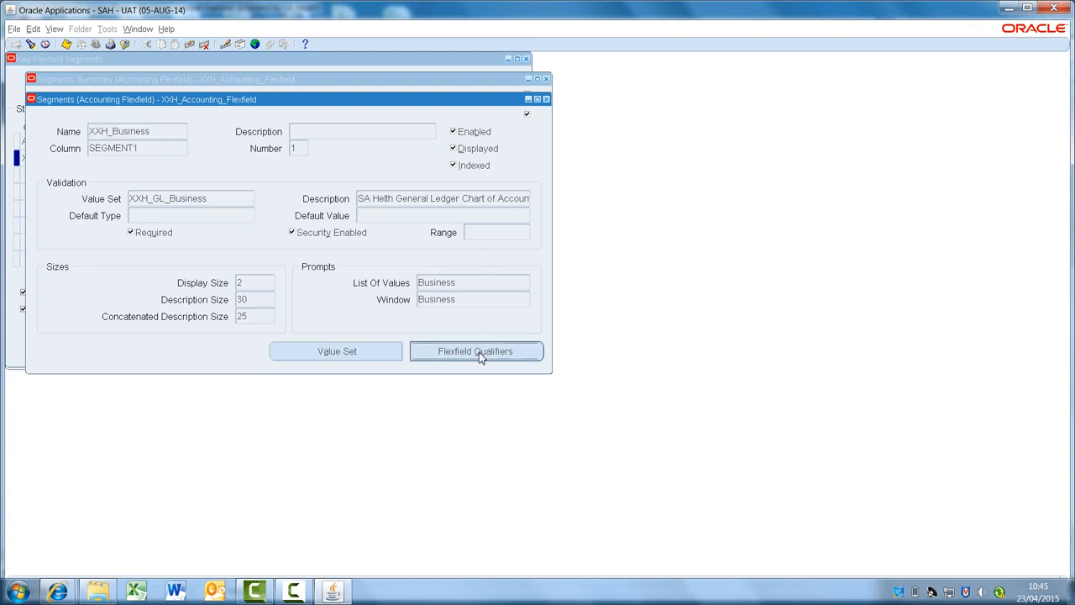
drag(288, 122, 353, 179)
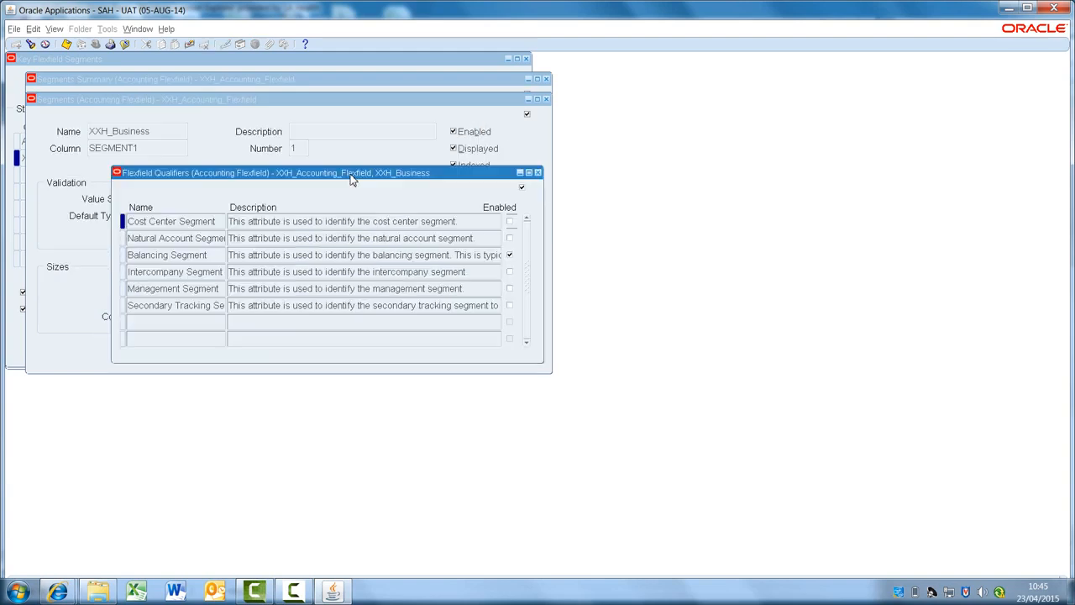
click(330, 257)
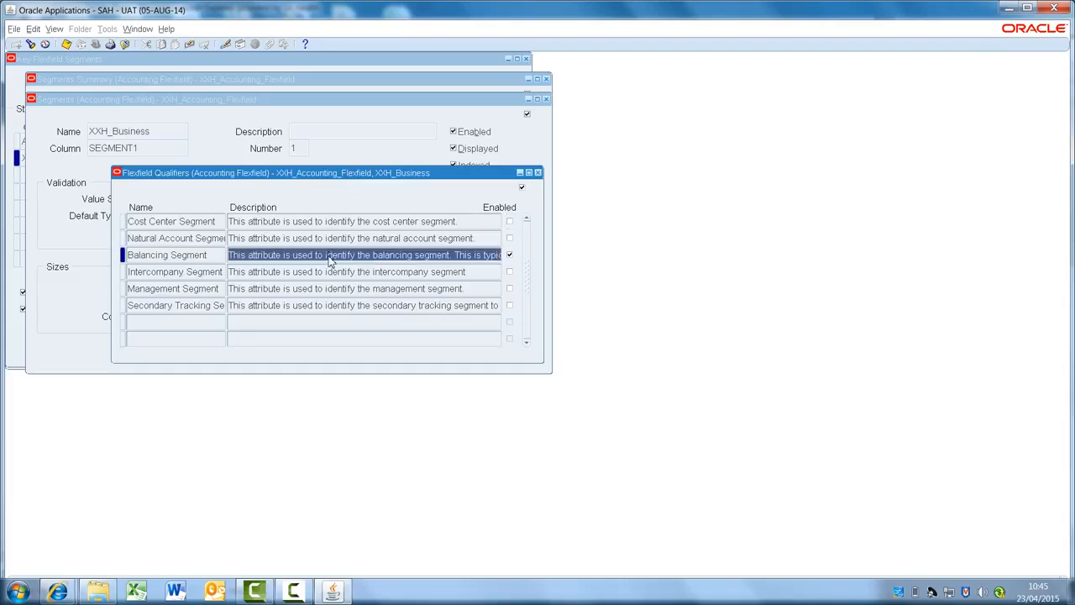
click(215, 257)
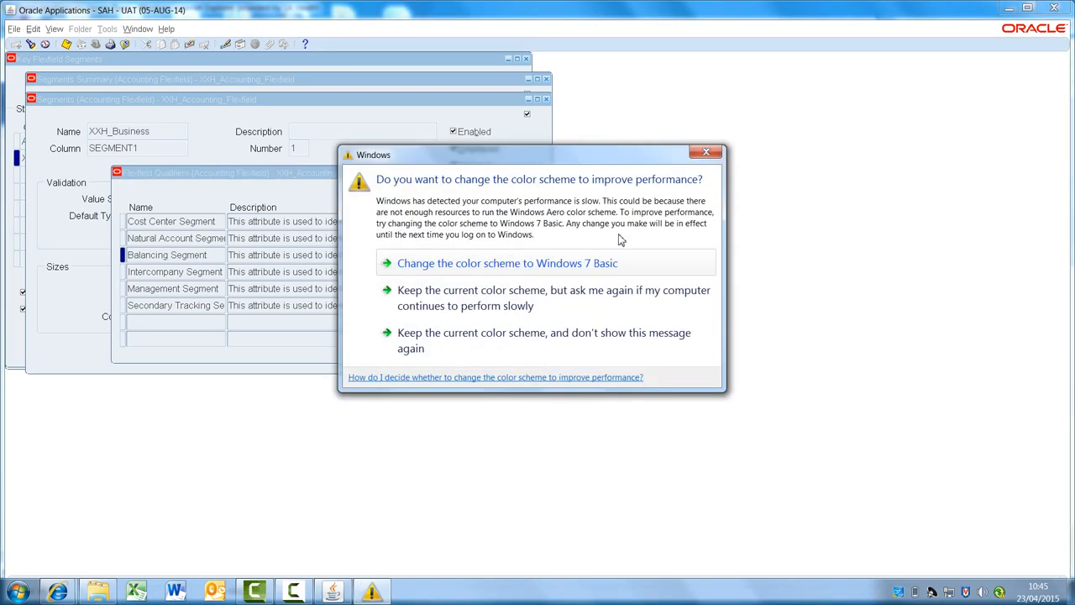
click(706, 154)
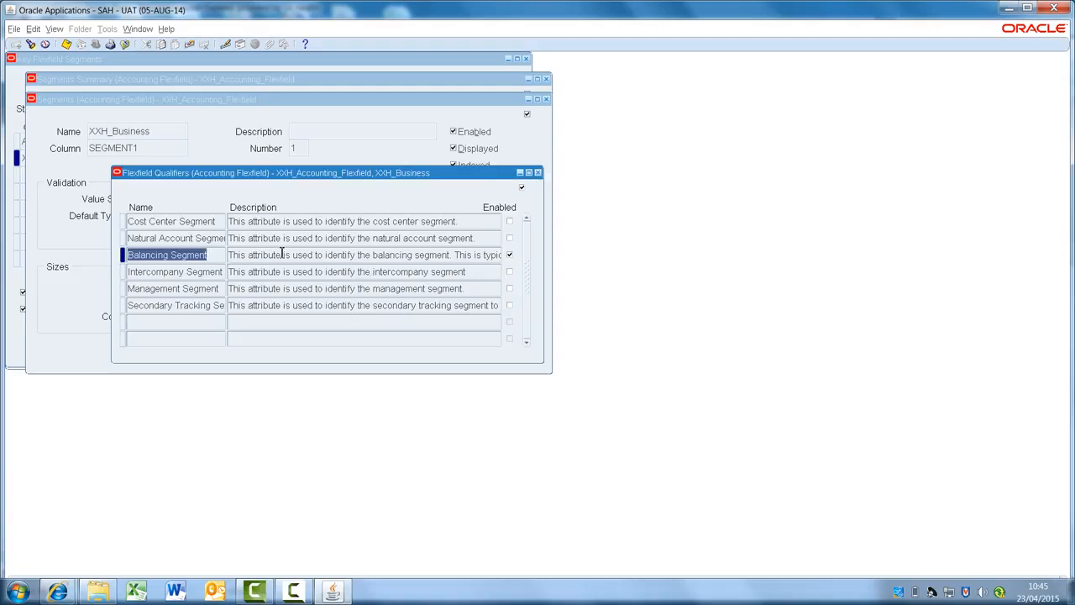
Go through the Natural Account, Cost Center and Balancing Segment qualifiers of XXH_Business and return to the segments summary.
click(216, 240)
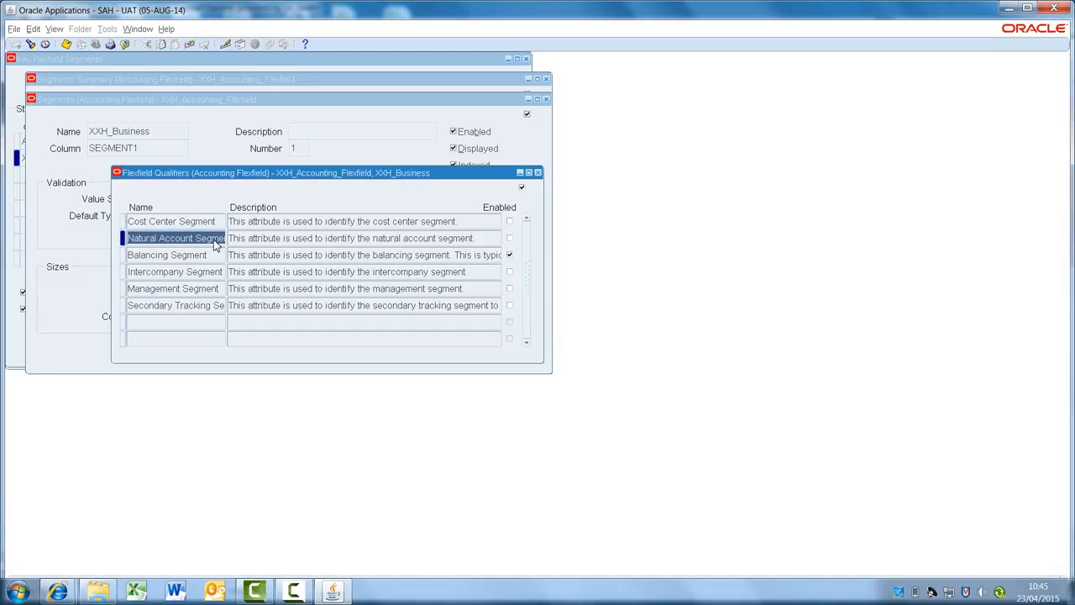
click(210, 225)
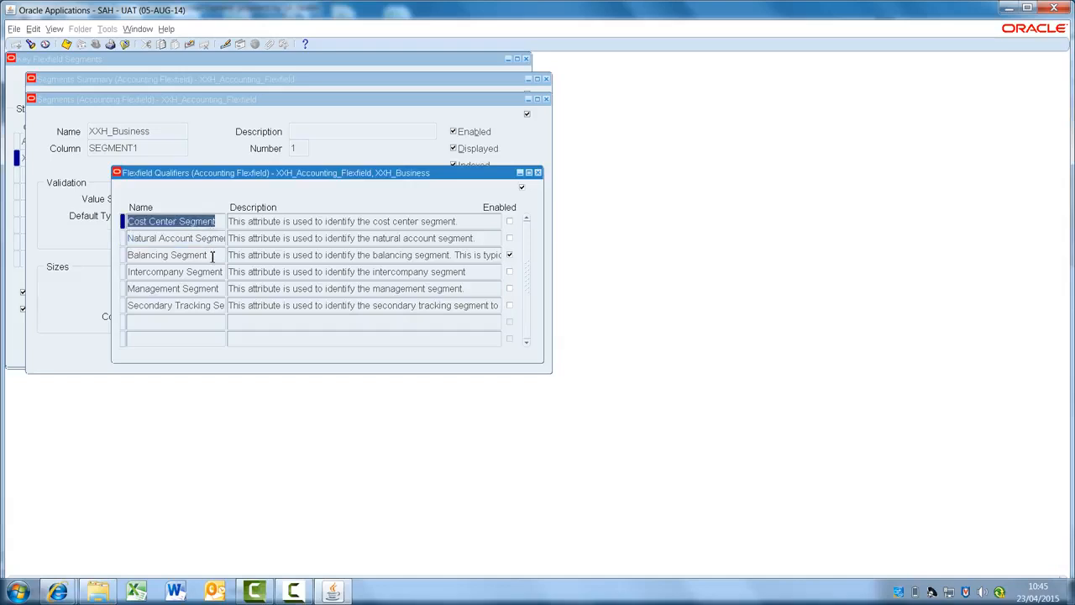
click(212, 256)
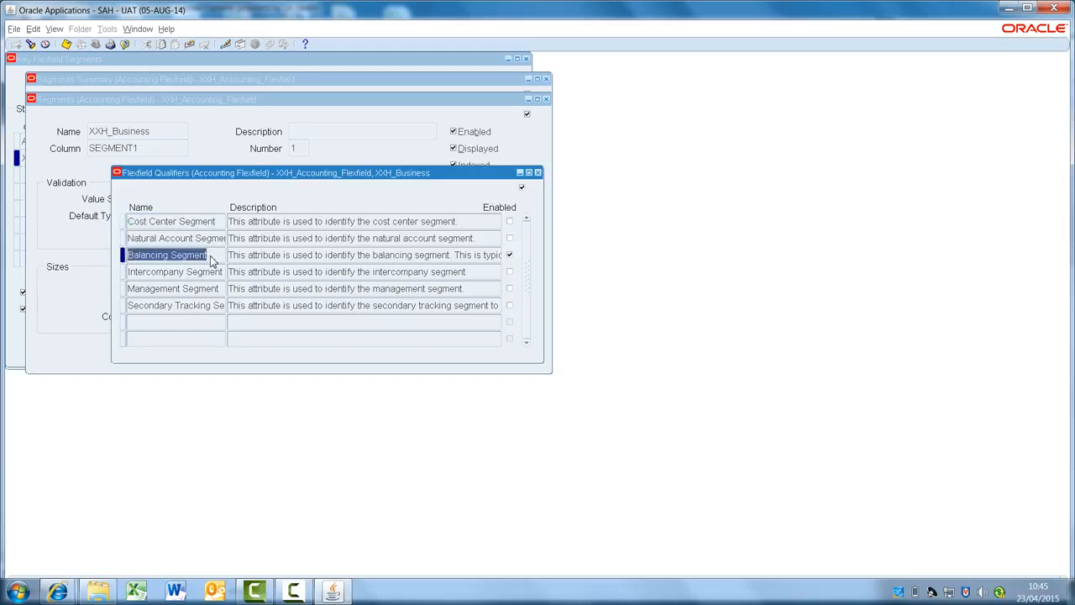
click(213, 239)
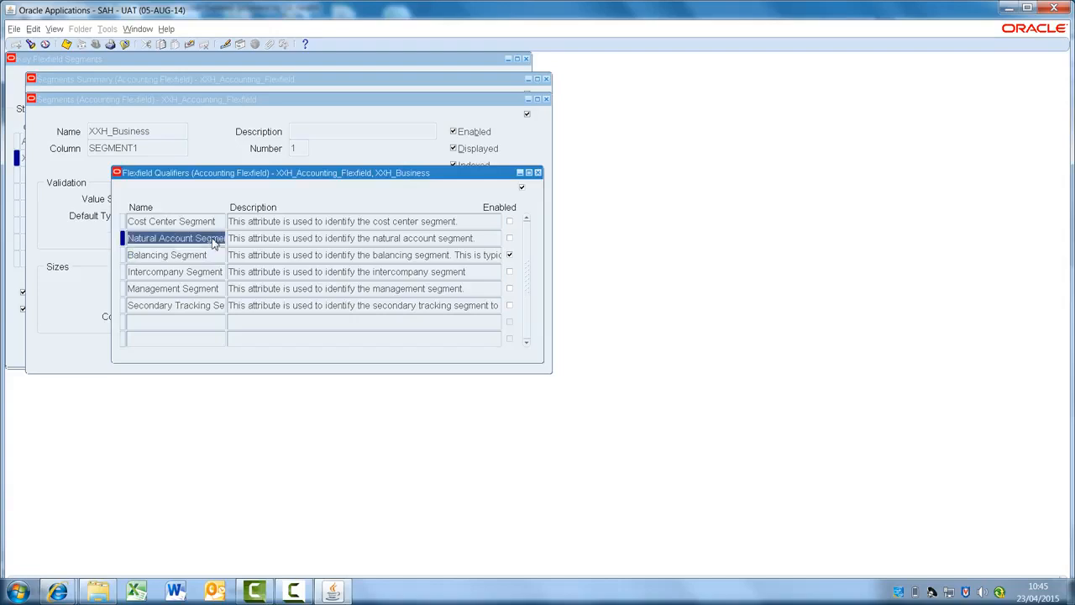
click(539, 174)
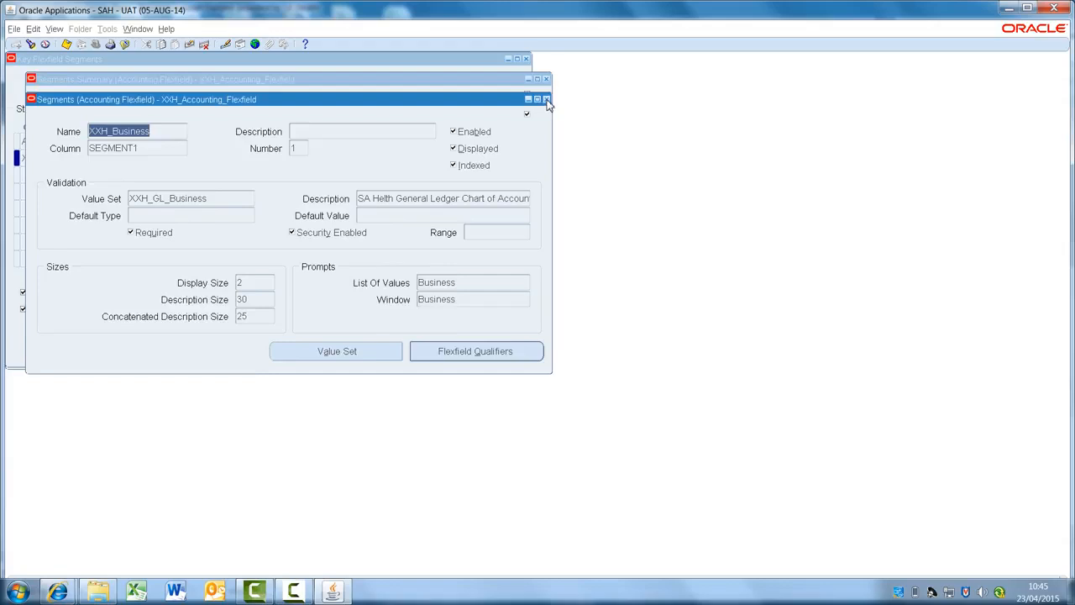
click(546, 100)
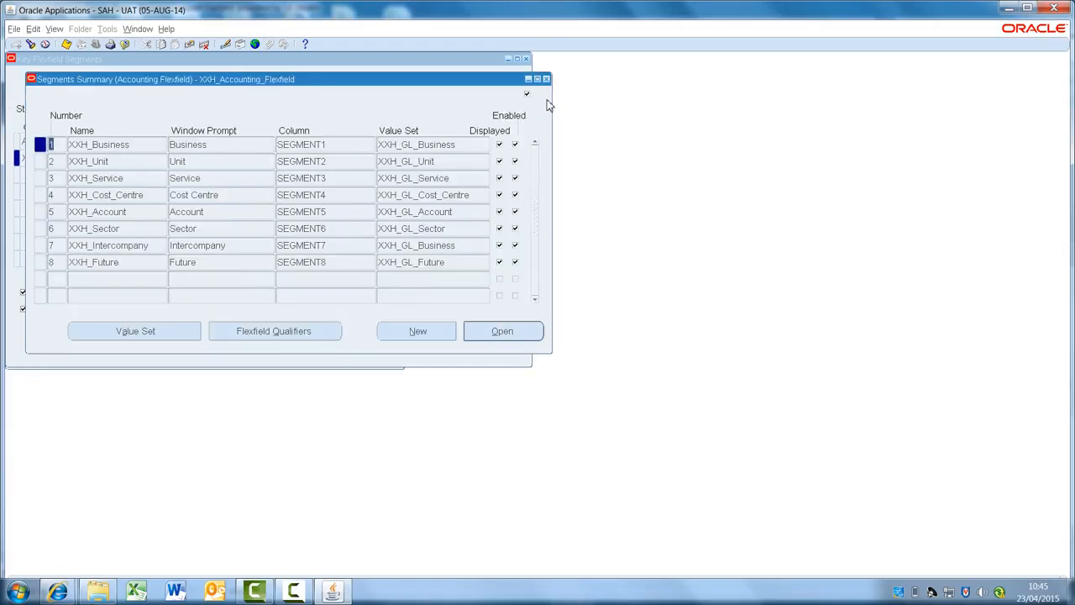
Examine the flexfield qualifiers of the XXH_Cost_Centre segment, then close the flexfield windows back to the Navigator.
click(350, 160)
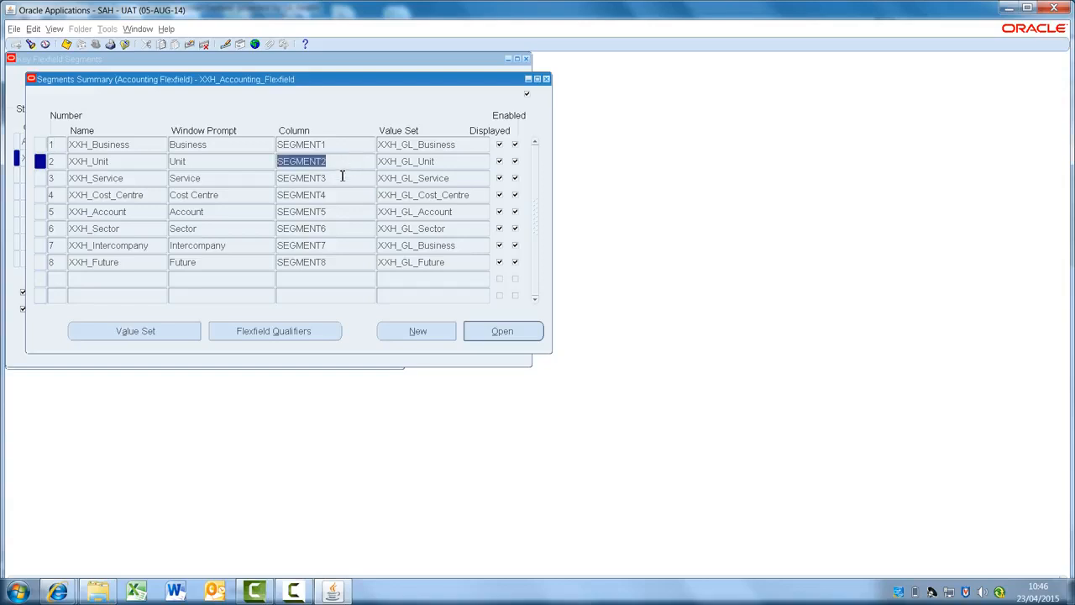
click(343, 177)
click(341, 198)
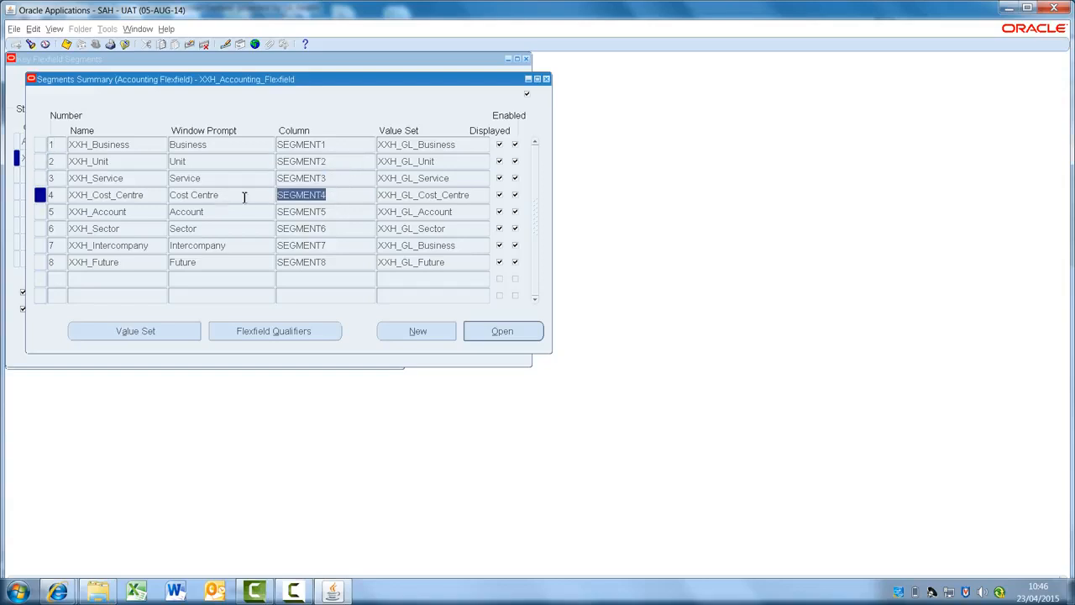
click(499, 332)
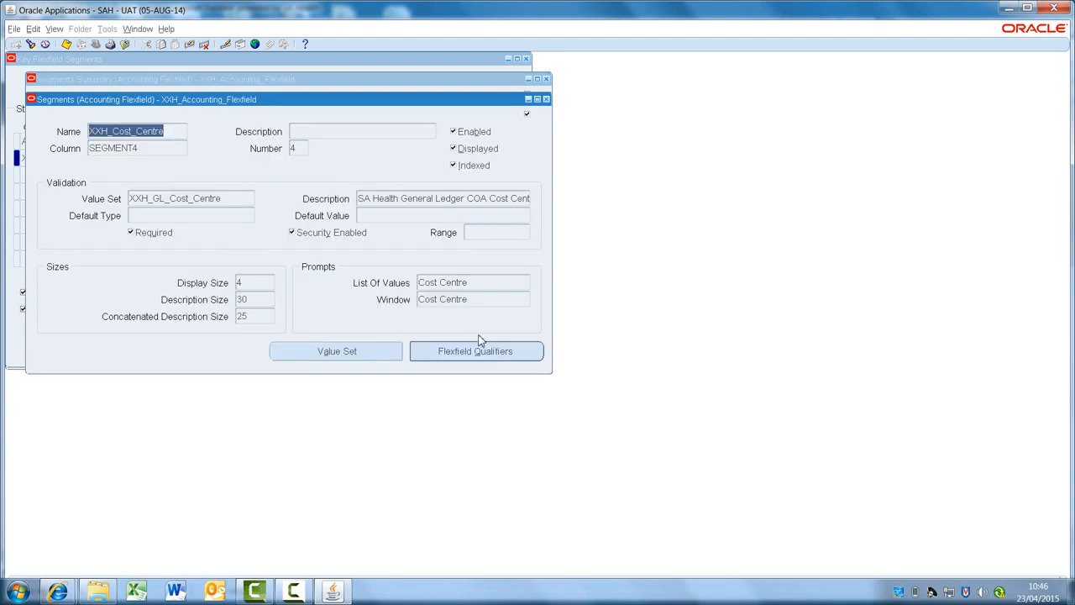
click(475, 353)
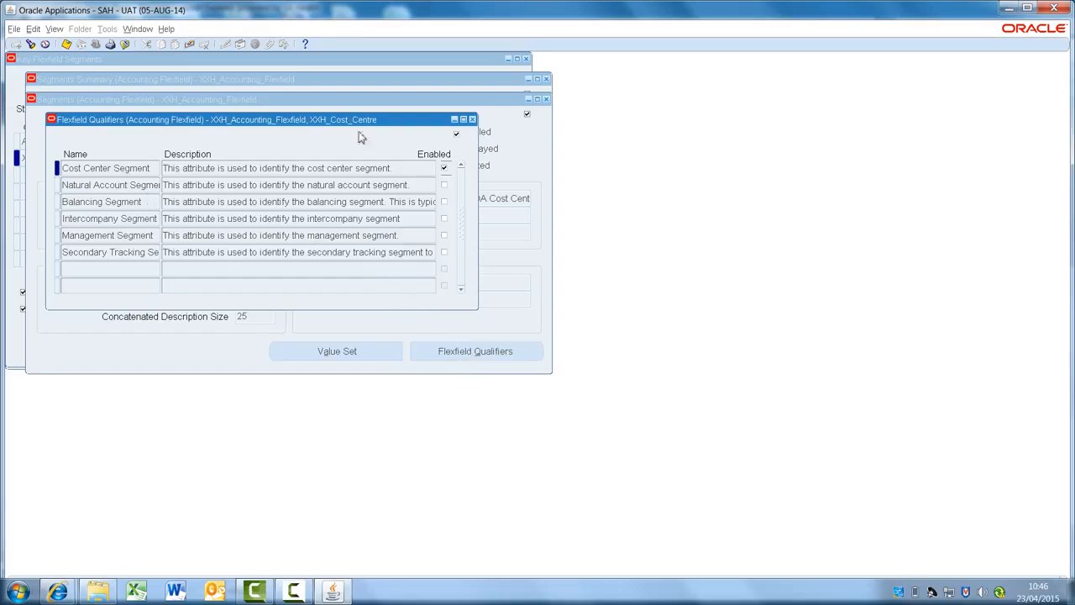
click(472, 119)
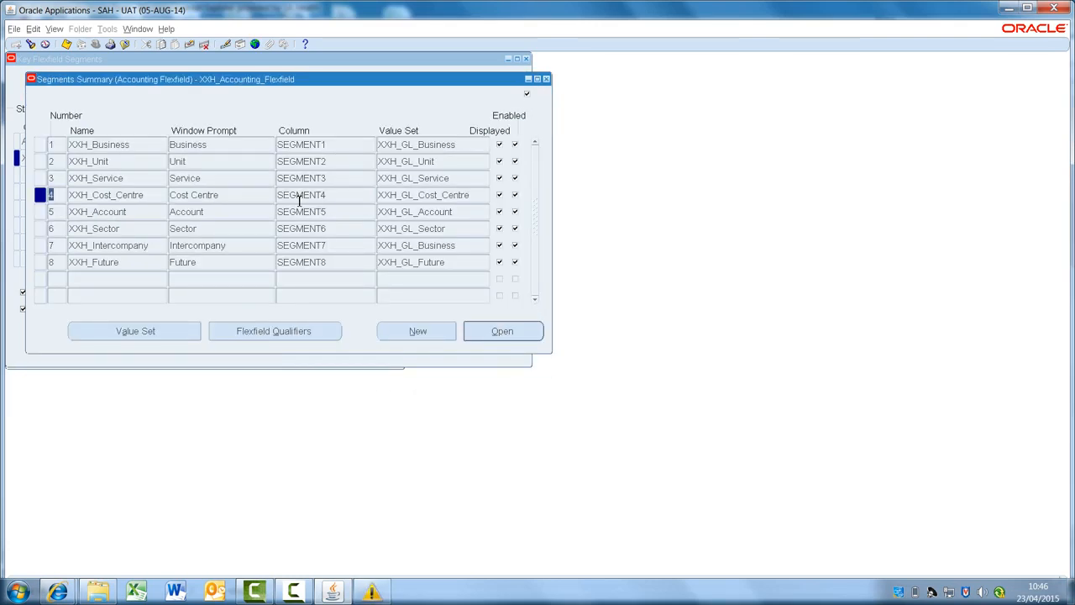
click(546, 79)
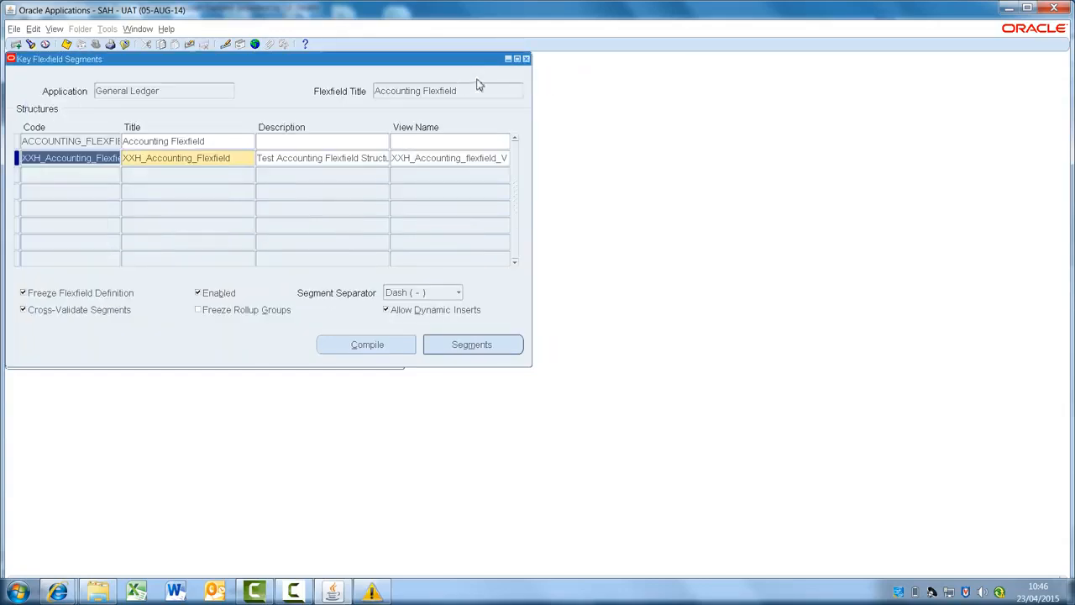
click(526, 59)
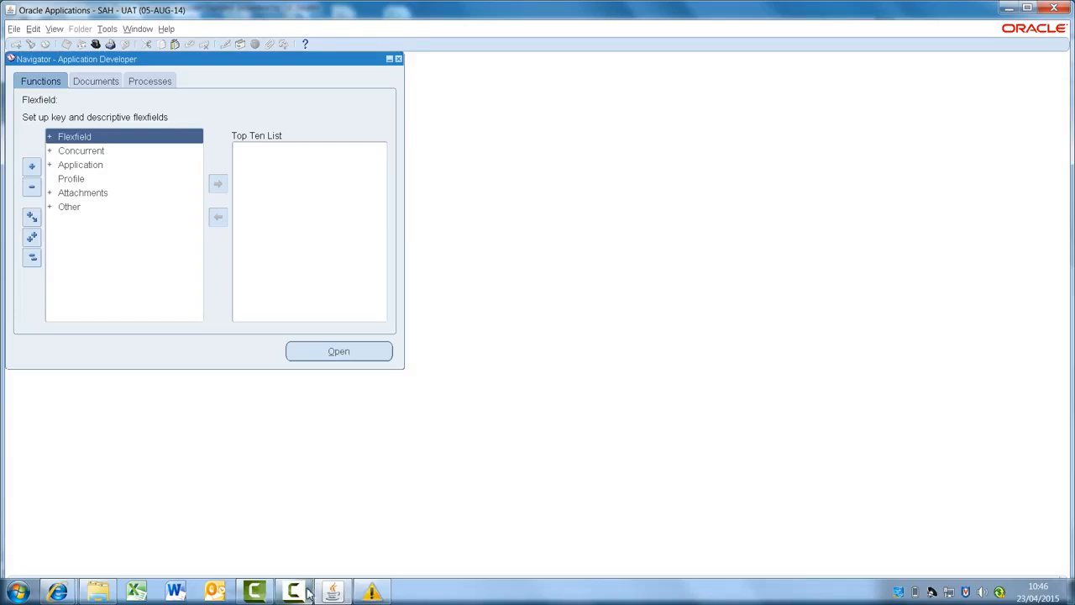
mouse_move(306, 593)
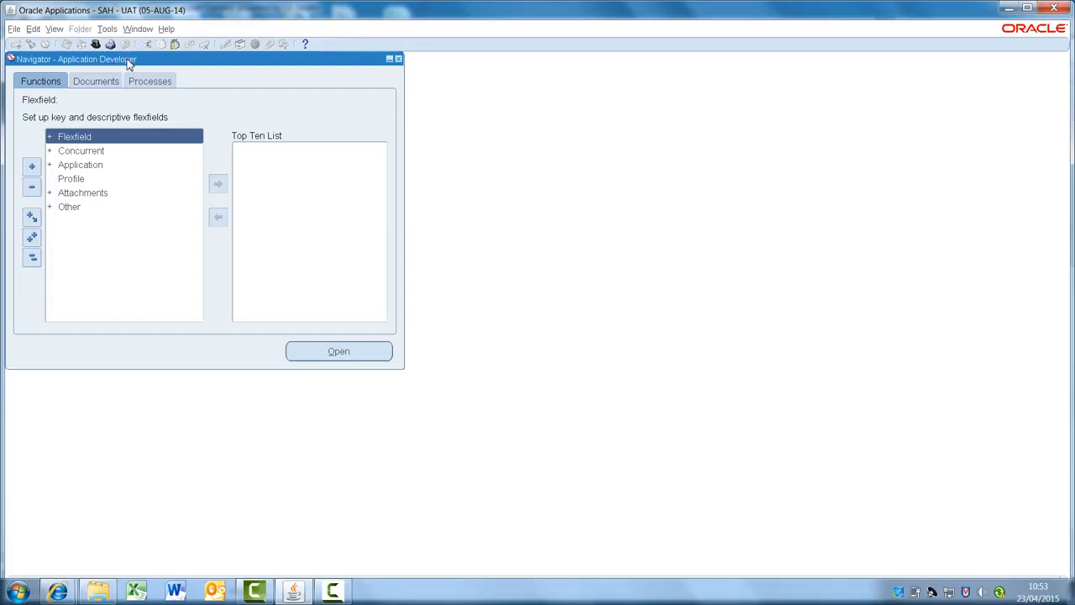
Open the Key Flexfield Segments form from the Flexfield > Key functions of the Application Developer responsibility.
double_click(81, 141)
double_click(83, 154)
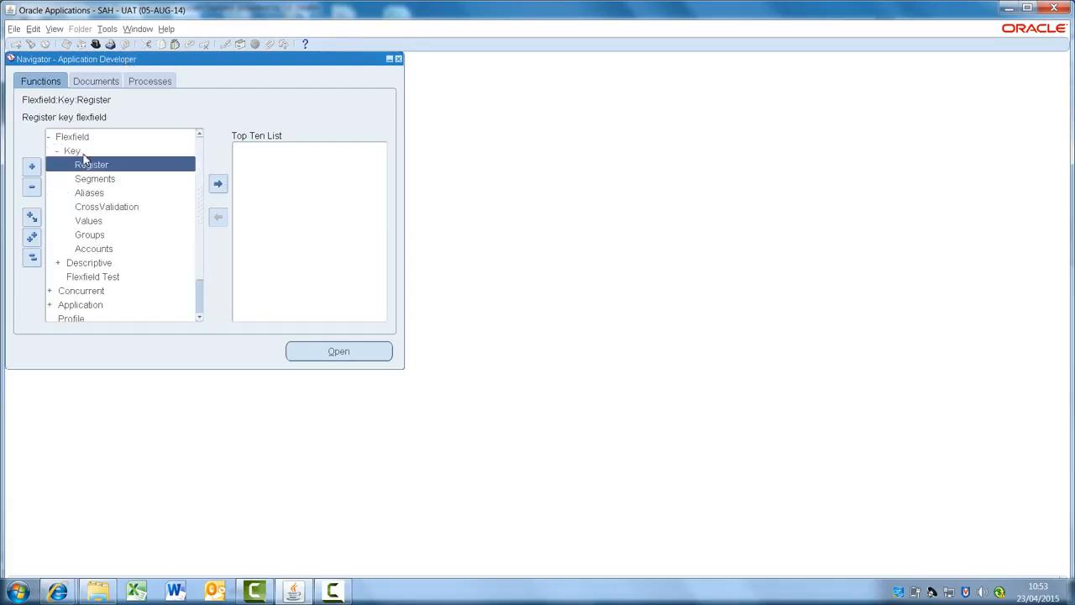
double_click(99, 180)
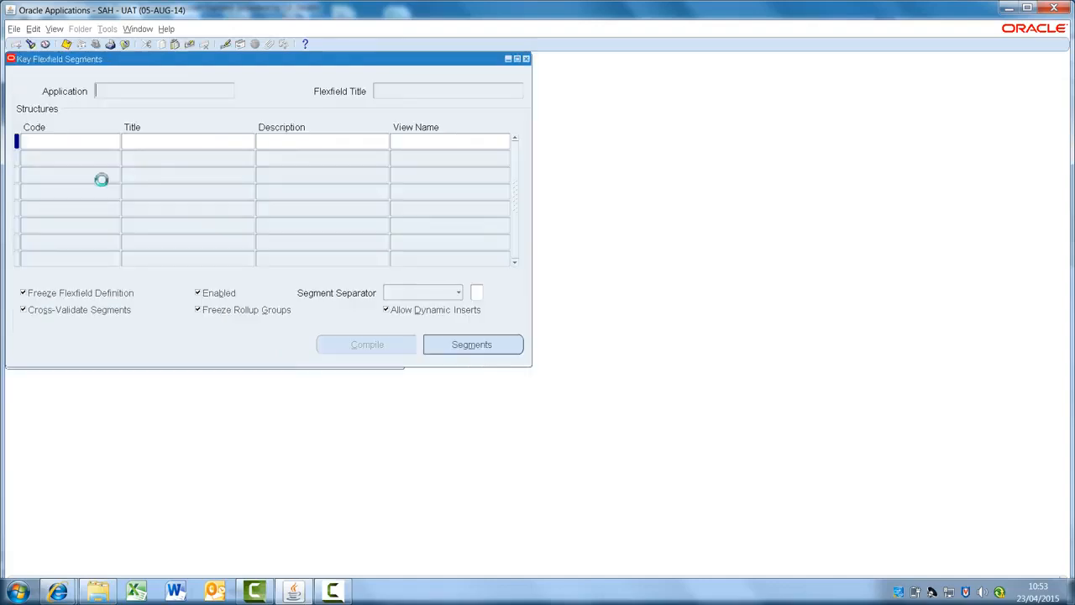
Retrieve the accounting flexfield structures by querying the flexfield title Accounting%Flexfield%.
key(F11)
key(Tab)
text(A)
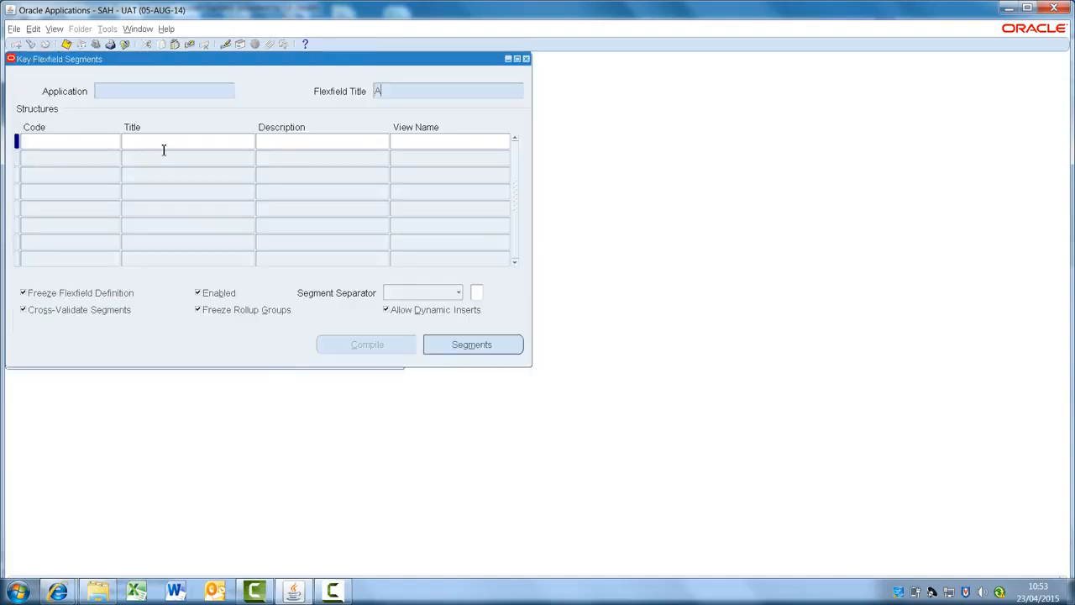
text(ccounting%)
text(Flexfiel)
key(BackSpace)
key(BackSpace)
key(BackSpace)
text(field%)
key(ctrl+F11)
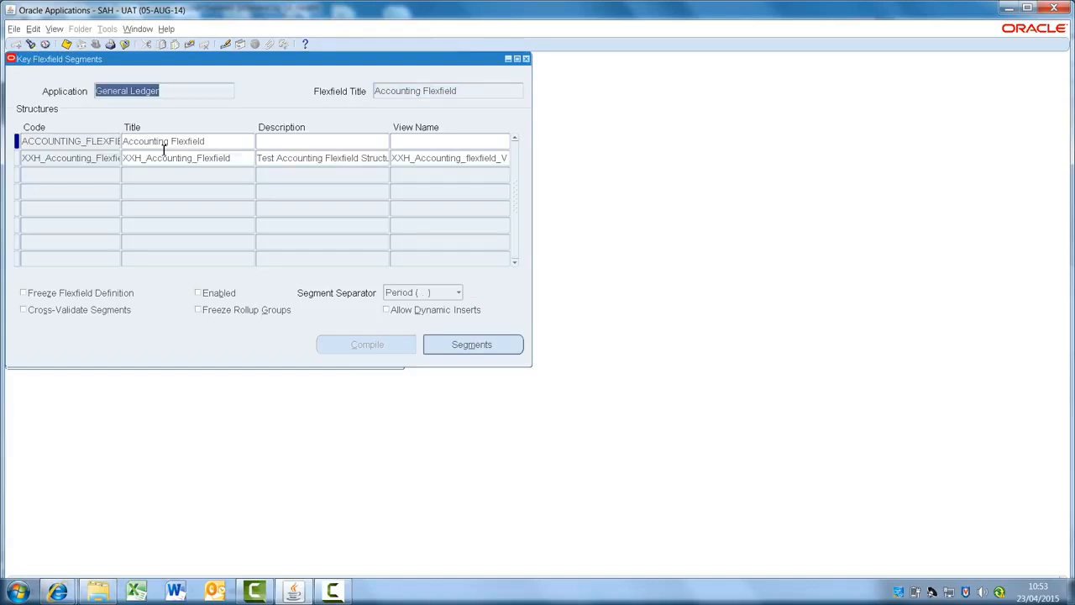
Add an accounting flexfield structure with code and title XXH_Training_Flexfield and description Training Accounting Flexfield.
click(92, 158)
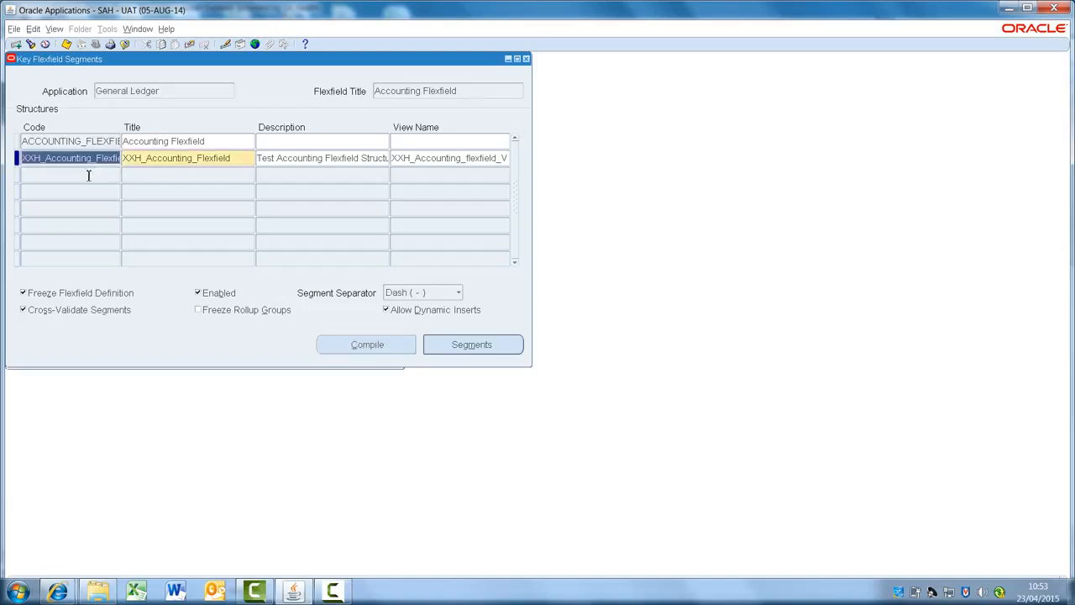
click(88, 176)
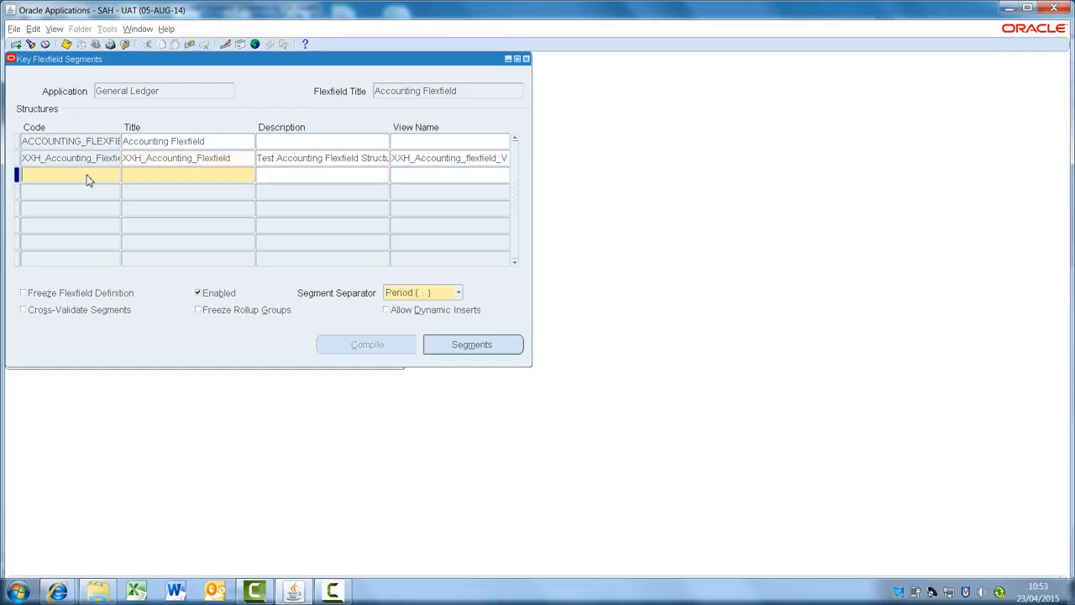
text(XXH_Training_Flexfield)
key(Tab)
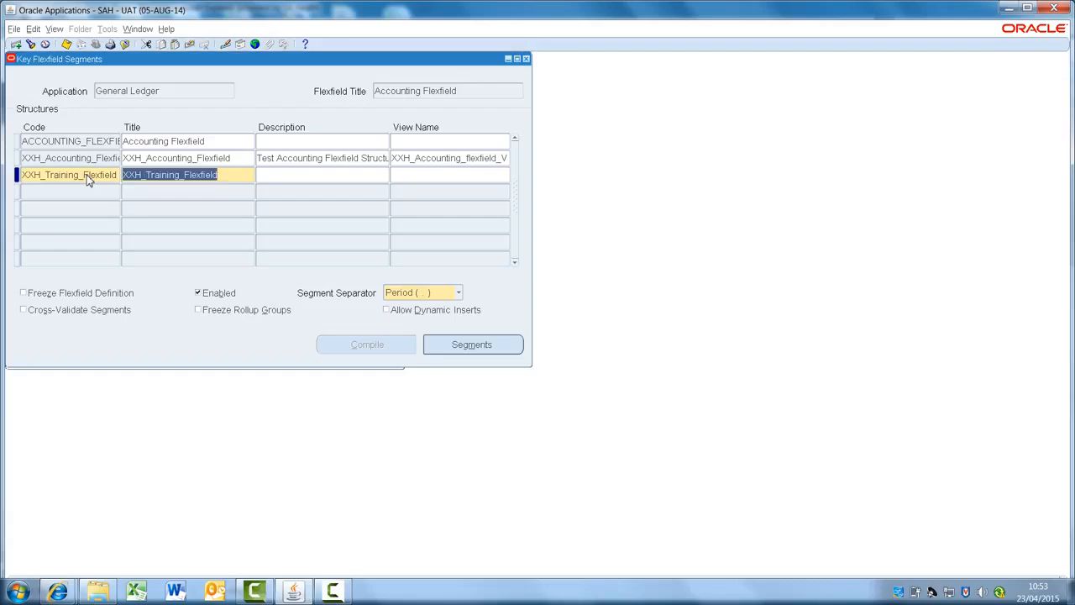
key(Tab)
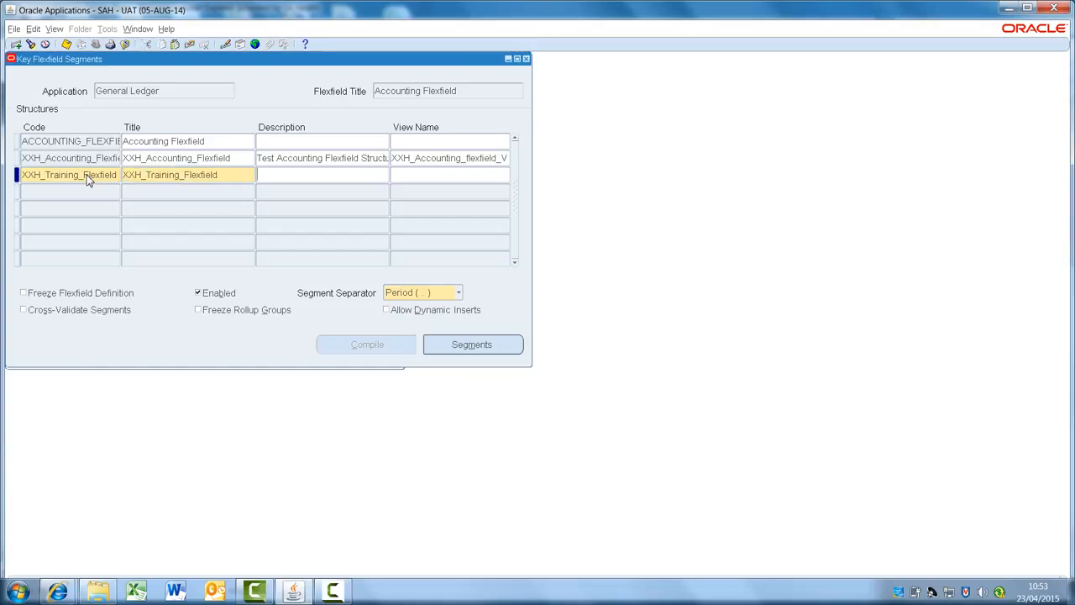
text(Training Accounting Flexfield)
key(Tab)
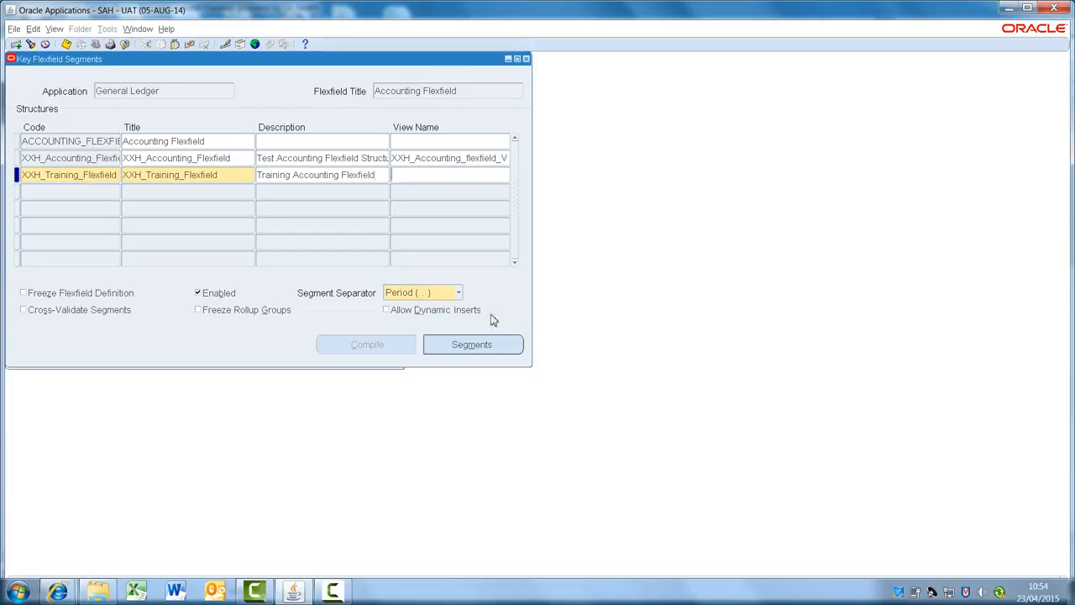
Set the XXH_Training_Flexfield segment separator to Dash (-) and allow dynamic inserts.
click(492, 347)
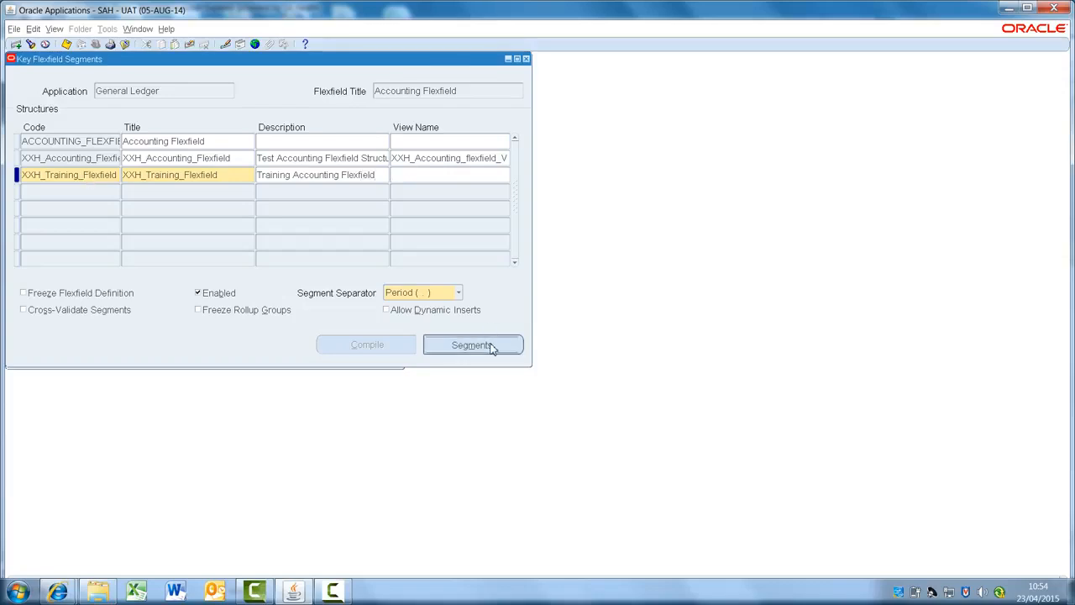
click(458, 293)
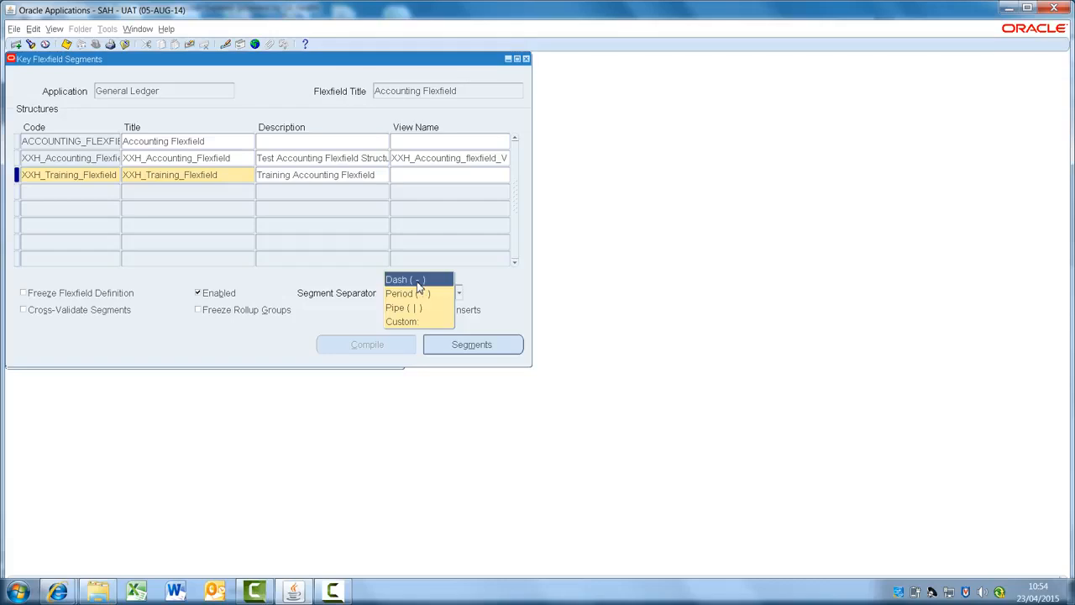
click(419, 283)
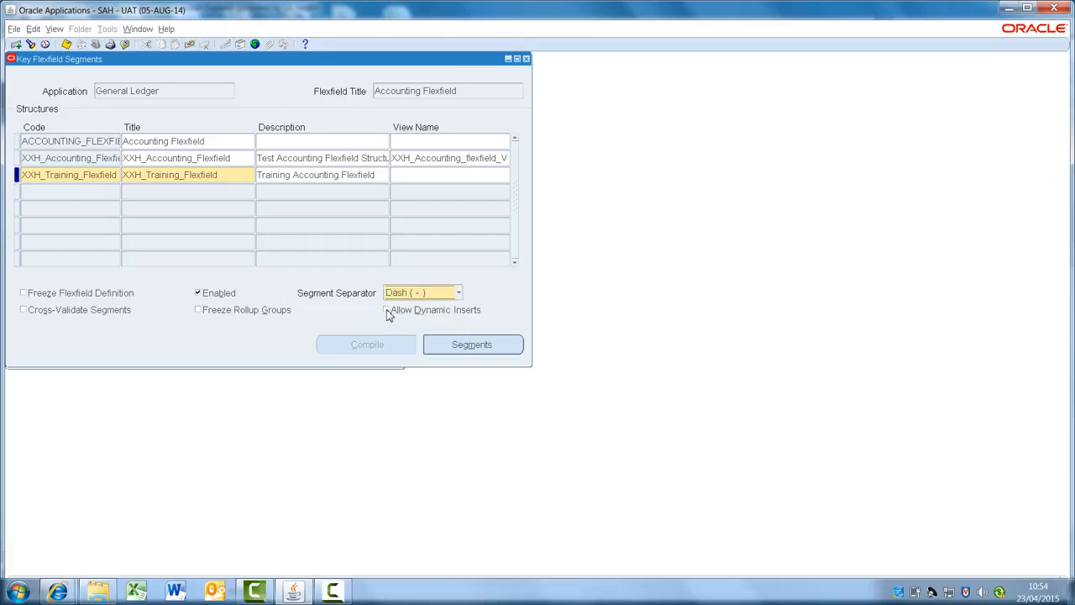
click(387, 310)
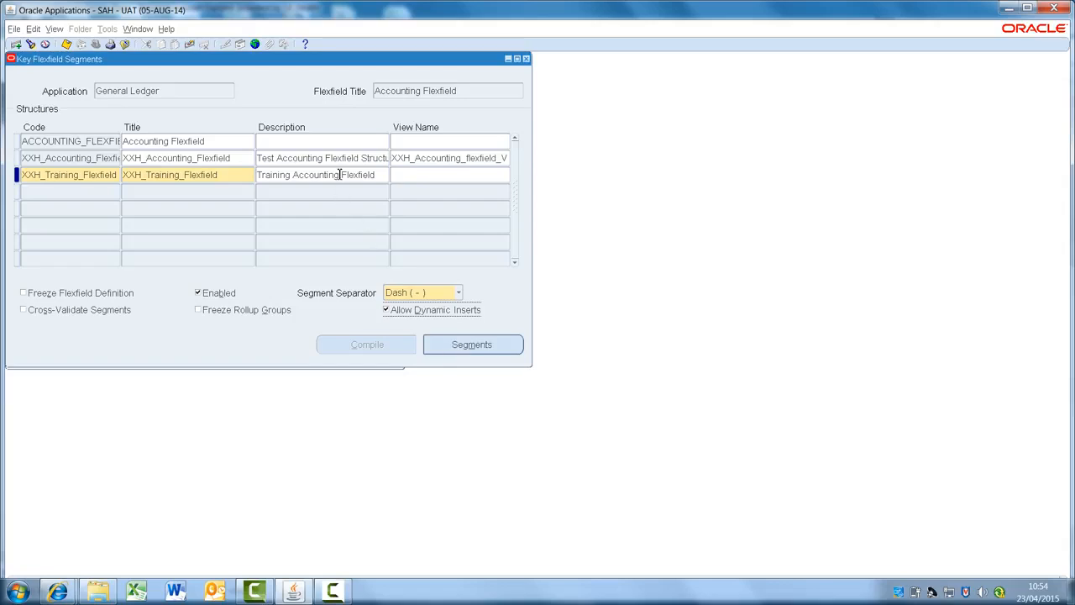
Open the segments of XXH_Training_Flexfield and add segment number 1 named Business, using column SEGMENT1.
click(452, 344)
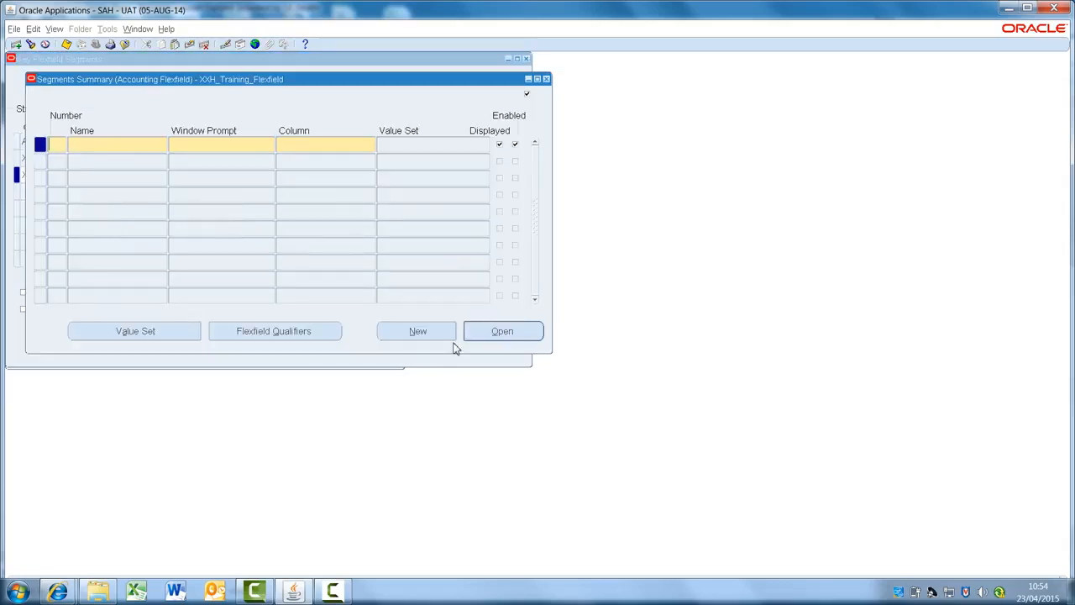
text(1)
click(96, 147)
text(Business)
key(Tab)
key(Tab)
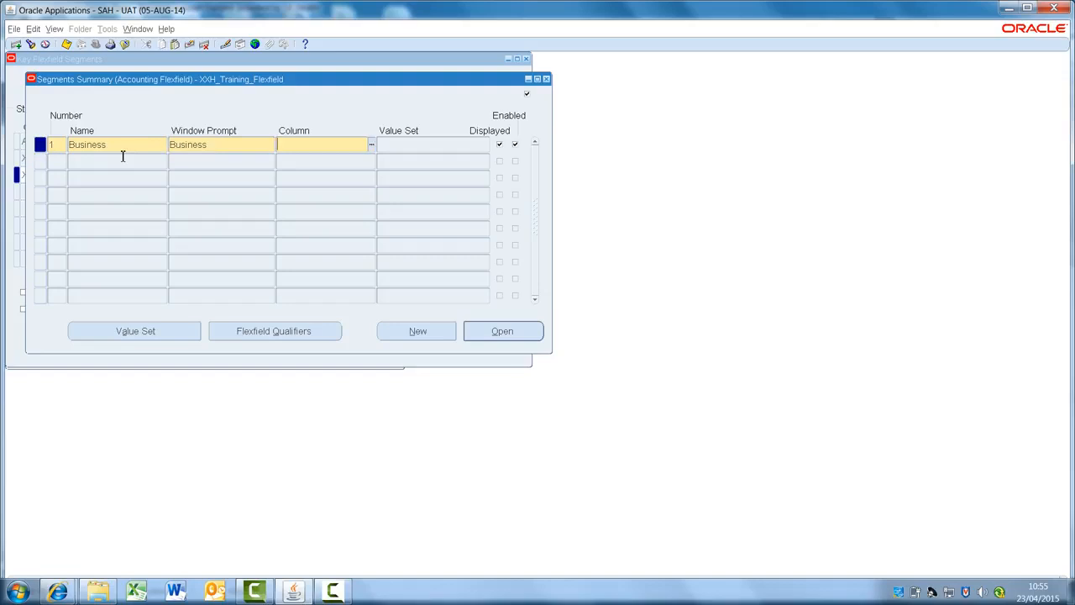
text(Segement1)
key(Tab)
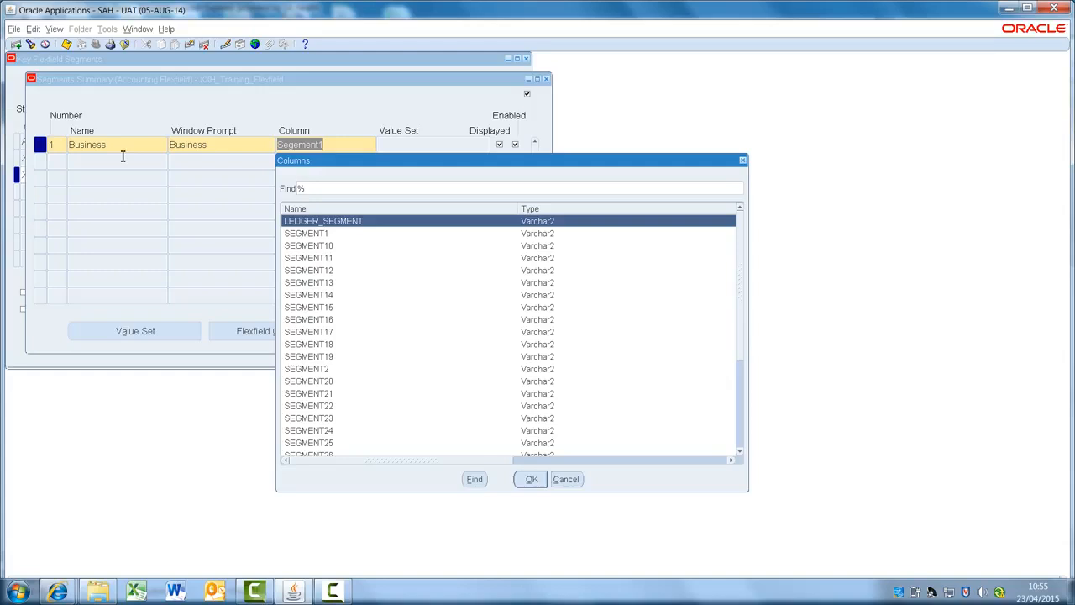
double_click(307, 234)
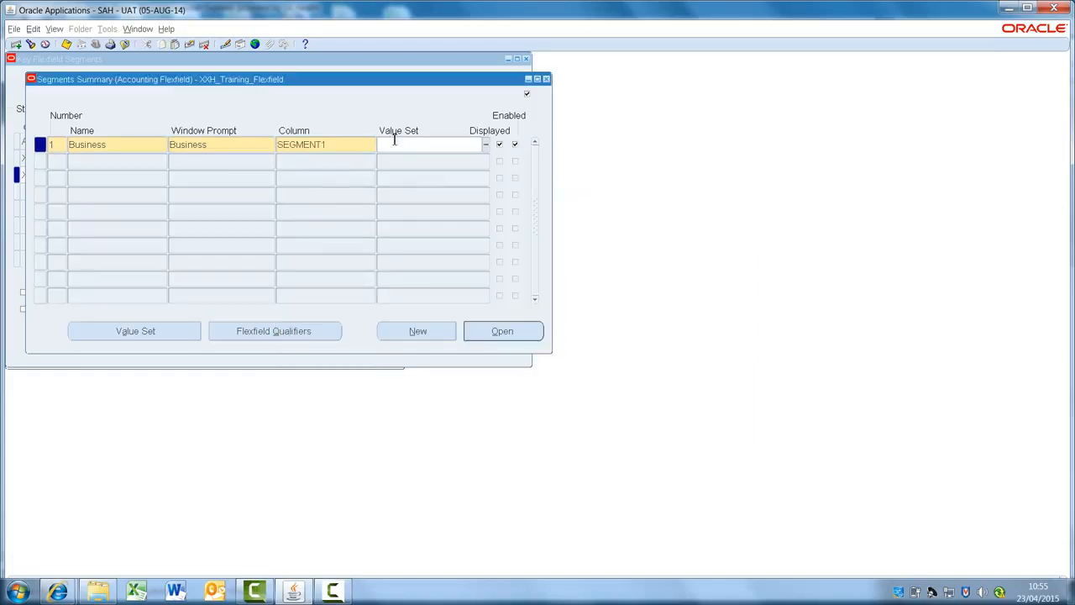
Assign the value set XXH_GL_Business to the Business segment.
text(xxh_businessu)
key(BackSpace)
key(BackSpace)
key(BackSpace)
key(BackSpace)
key(BackSpace)
key(BackSpace)
key(BackSpace)
key(BackSpace)
key(BackSpace)
text(gl_bus)
key(Tab)
click(440, 144)
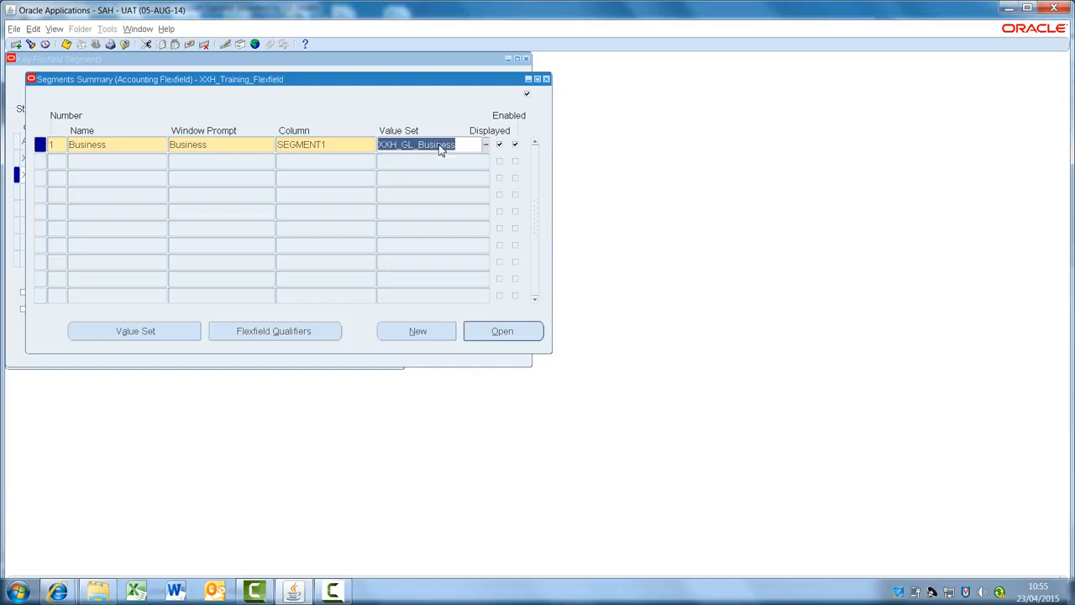
Open the Business segment's details and save the segment, accepting the caution about the list of values prompt.
click(502, 331)
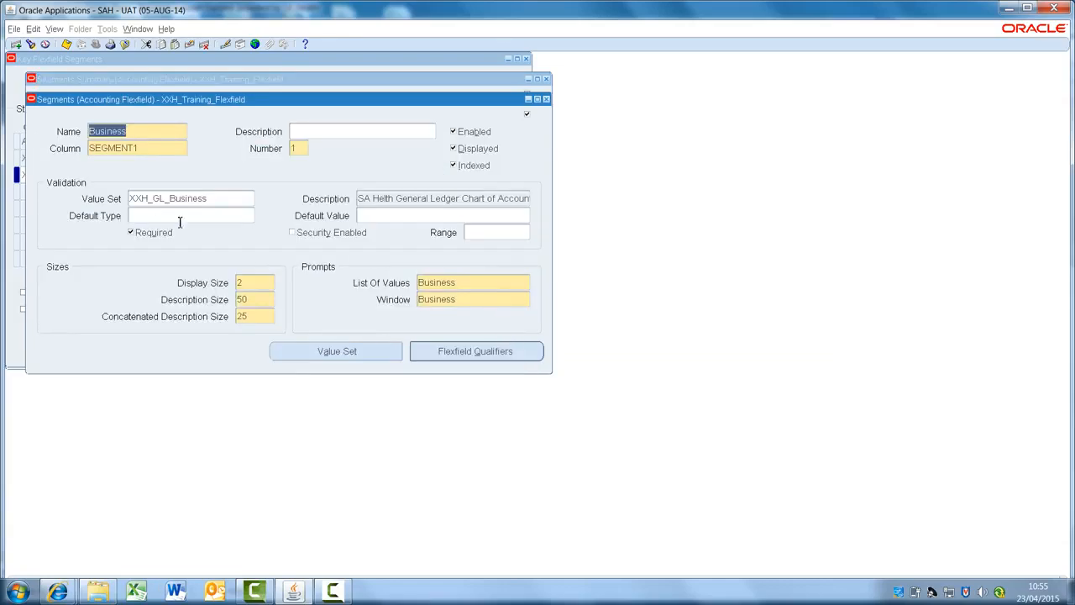
click(453, 356)
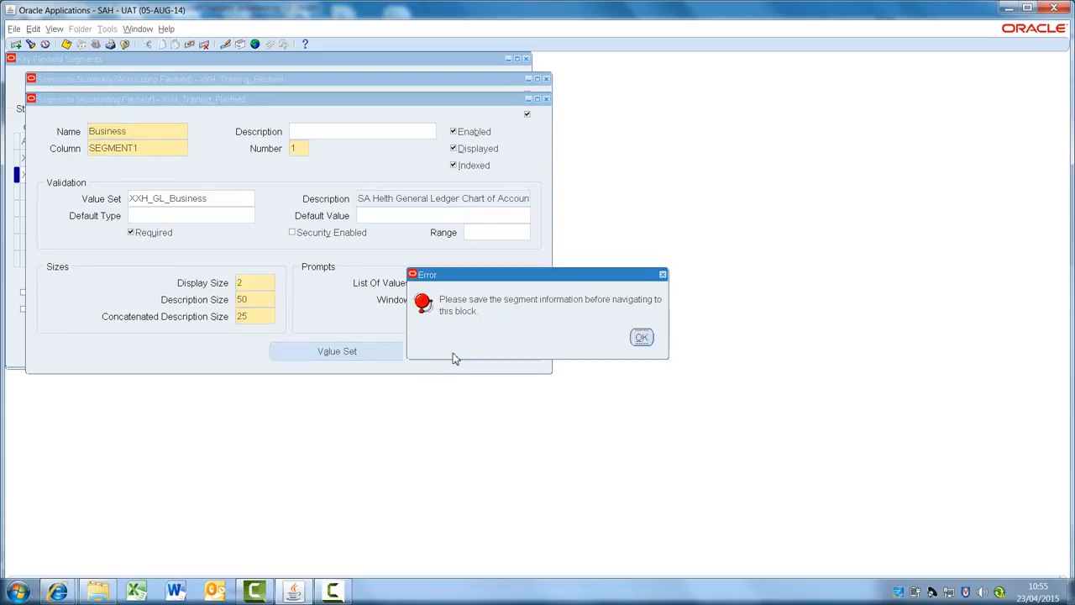
click(641, 338)
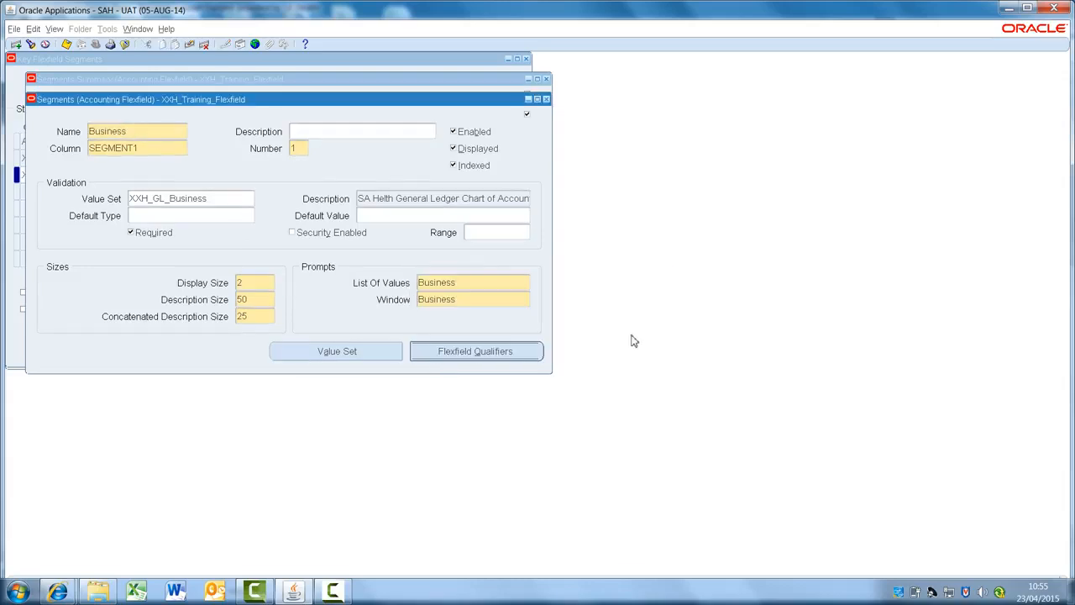
click(66, 45)
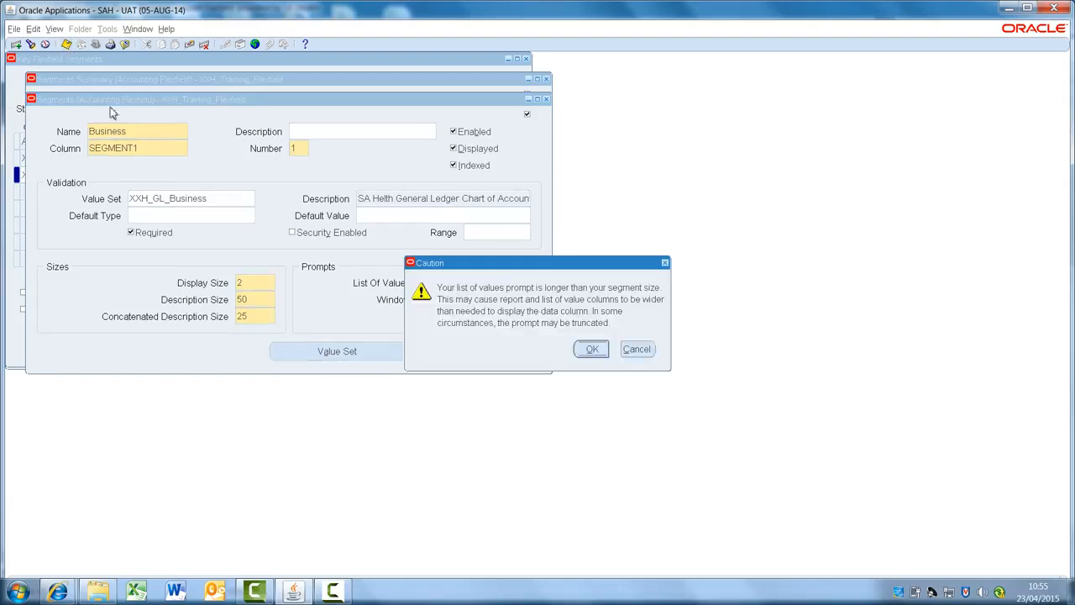
click(592, 349)
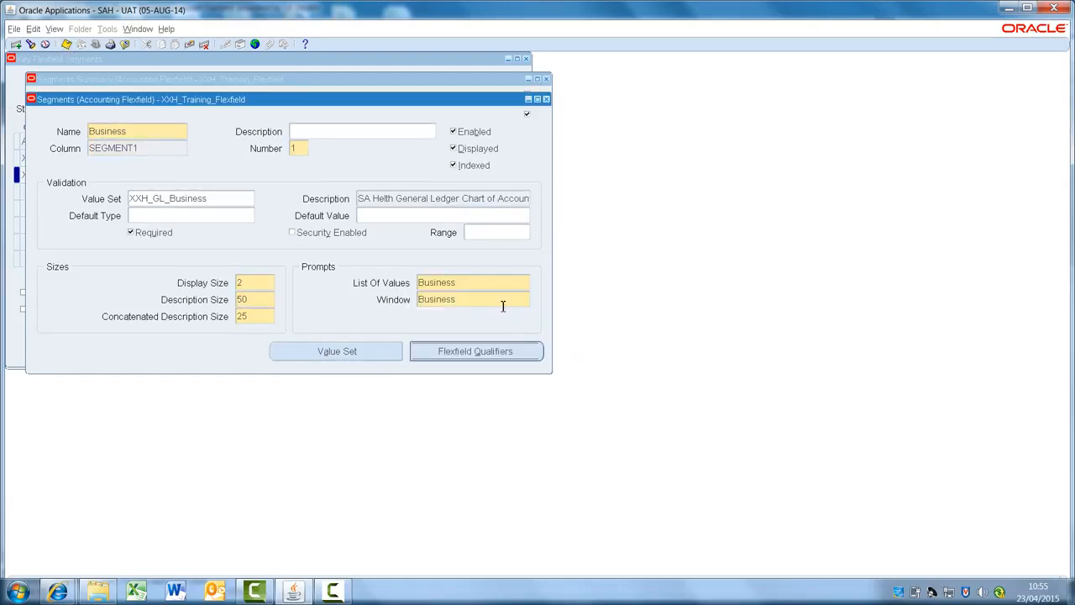
Enable the Balancing Segment qualifier for the Business segment, save, and return to the segments summary.
double_click(480, 283)
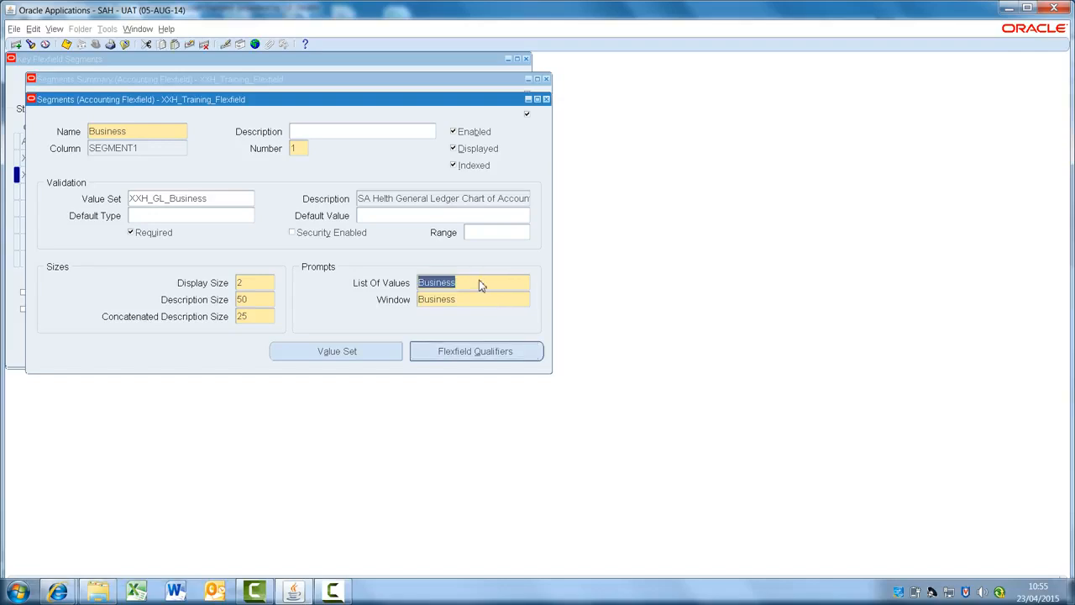
click(475, 351)
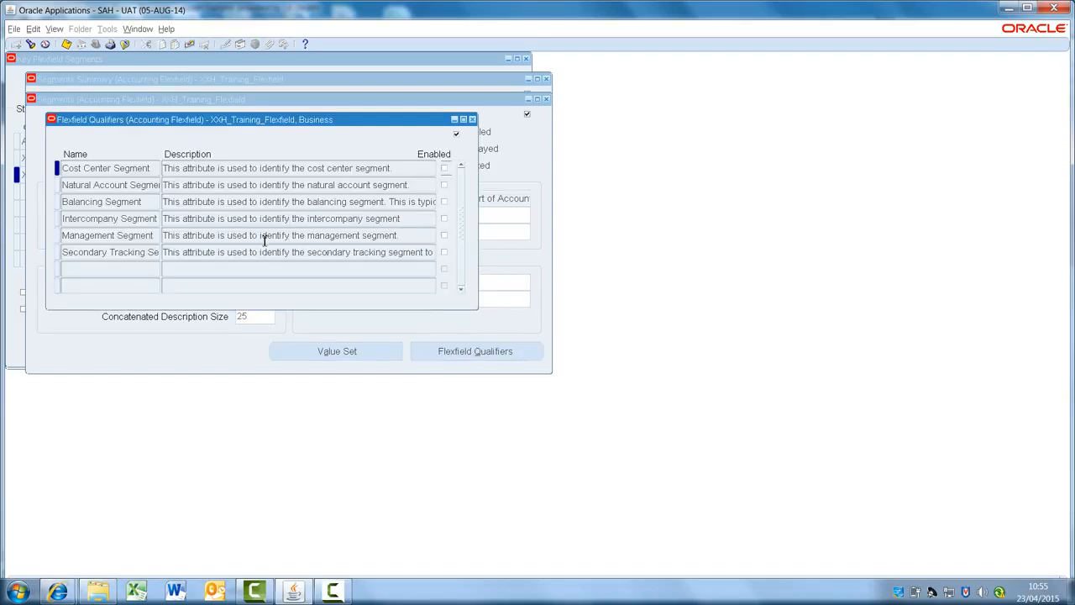
click(124, 204)
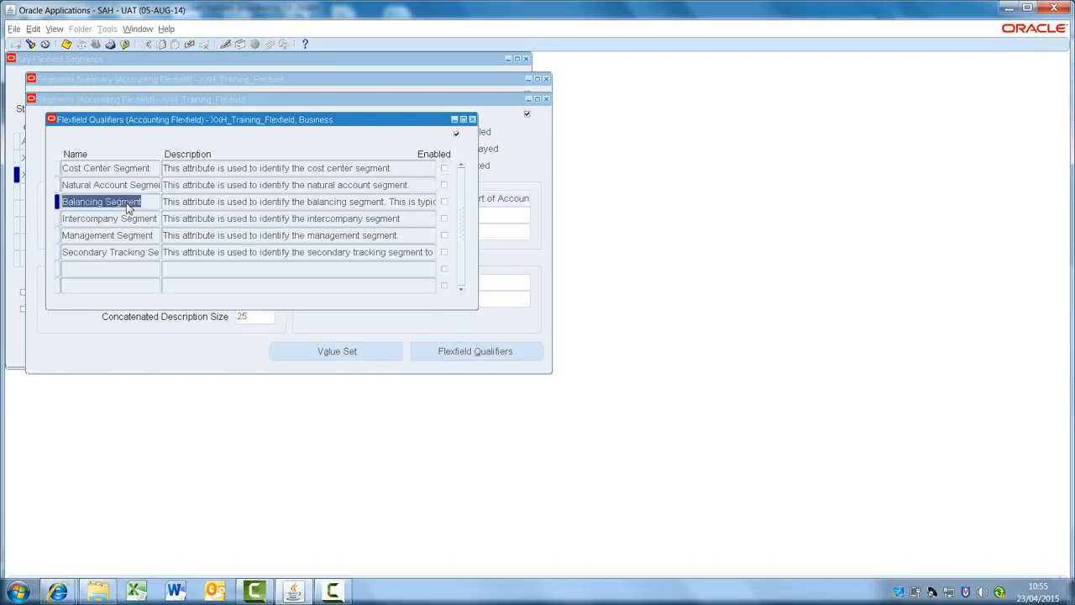
click(446, 207)
click(446, 204)
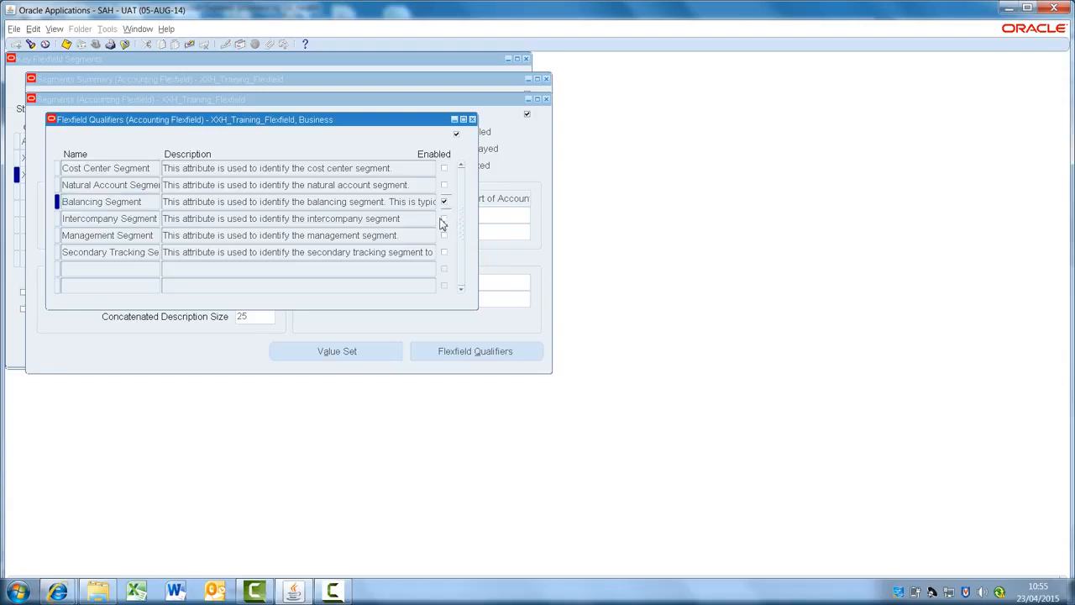
click(70, 47)
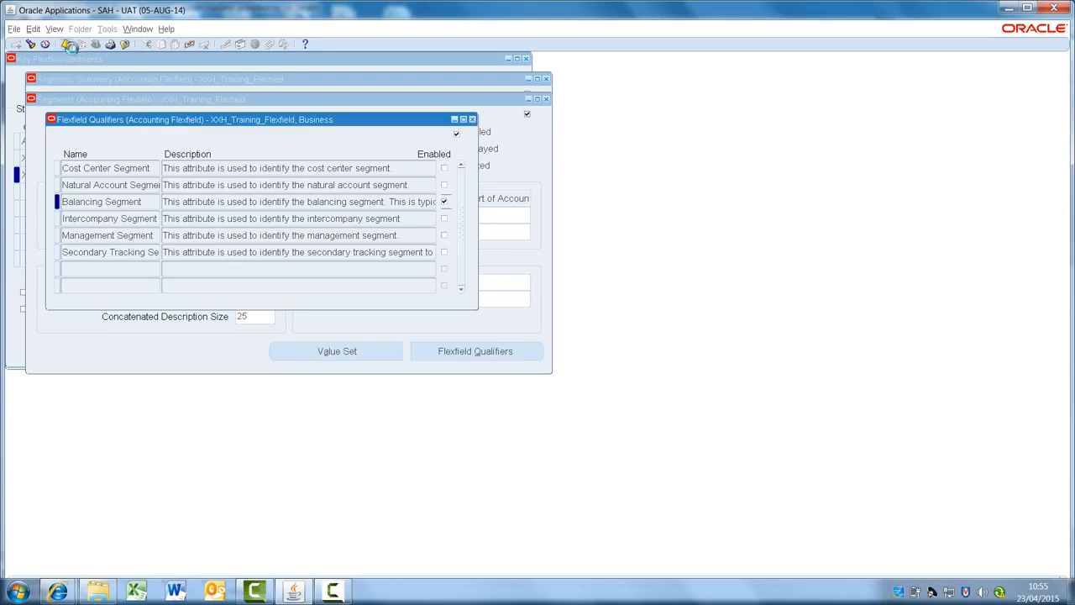
click(472, 120)
click(546, 99)
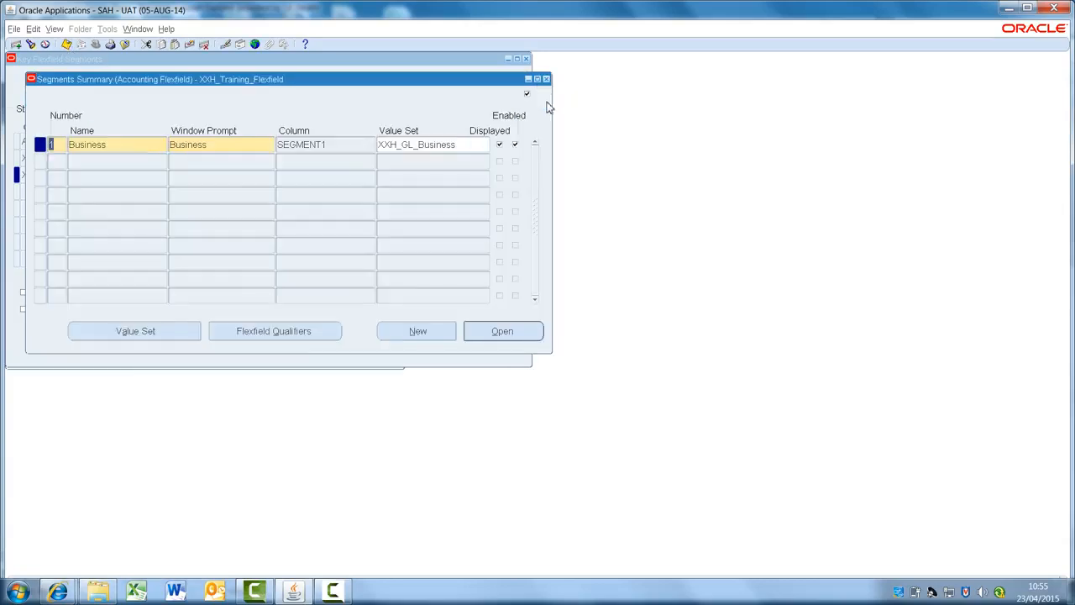
Add segment number 2 named Cost center to XXH_Training_Flexfield, using column SEGMENT2.
click(96, 162)
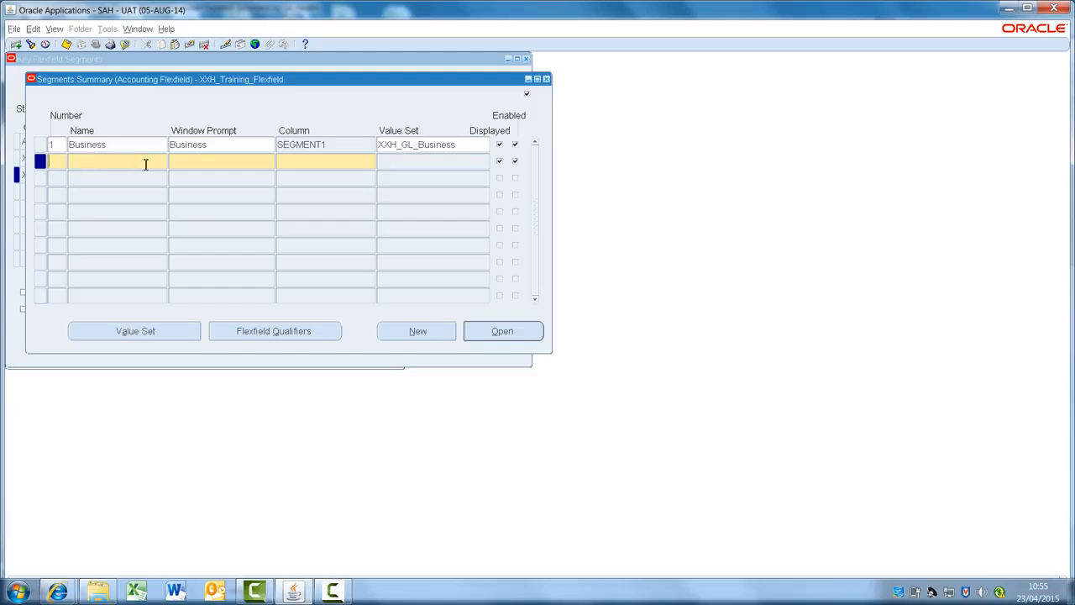
text(2)
text(Cost cente)
text(r)
key(Tab)
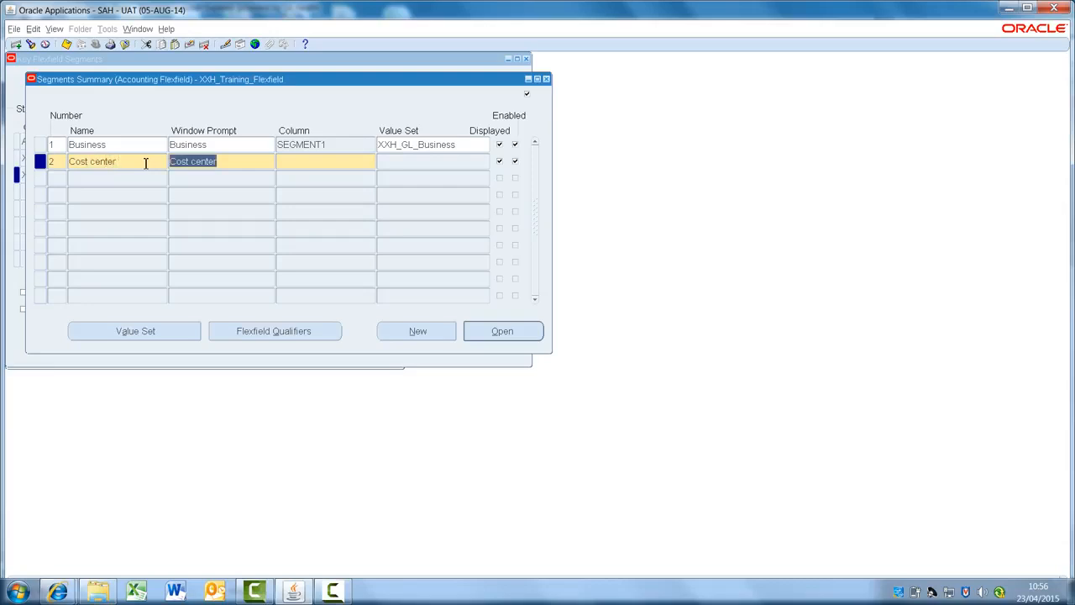
key(Tab)
text(men)
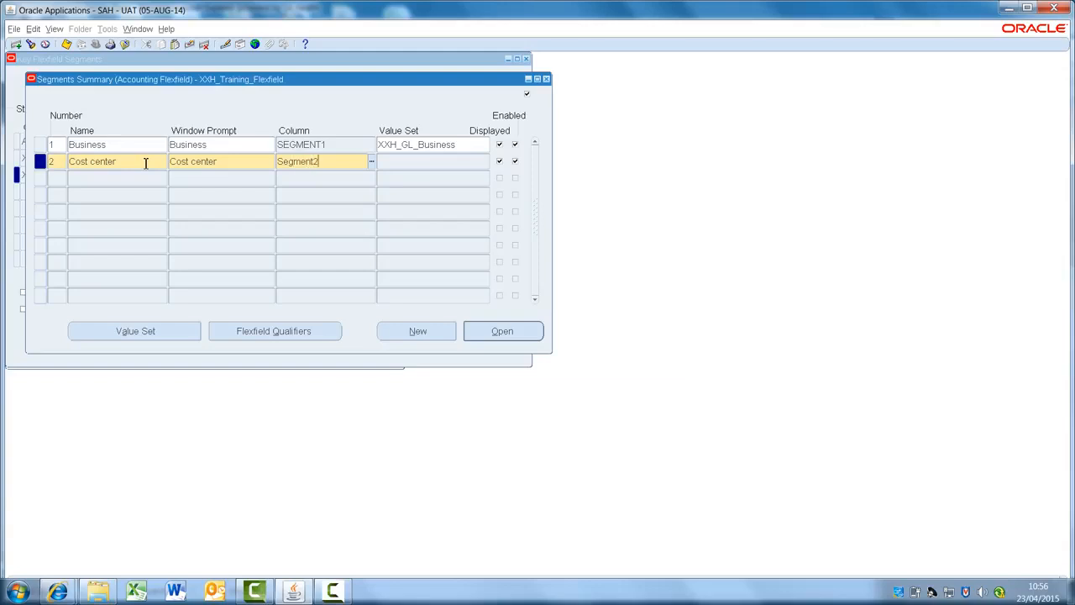
key(BackSpace)
key(BackSpace)
key(BackSpace)
key(BackSpace)
key(BackSpace)
key(BackSpace)
key(BackSpace)
key(BackSpace)
click(371, 162)
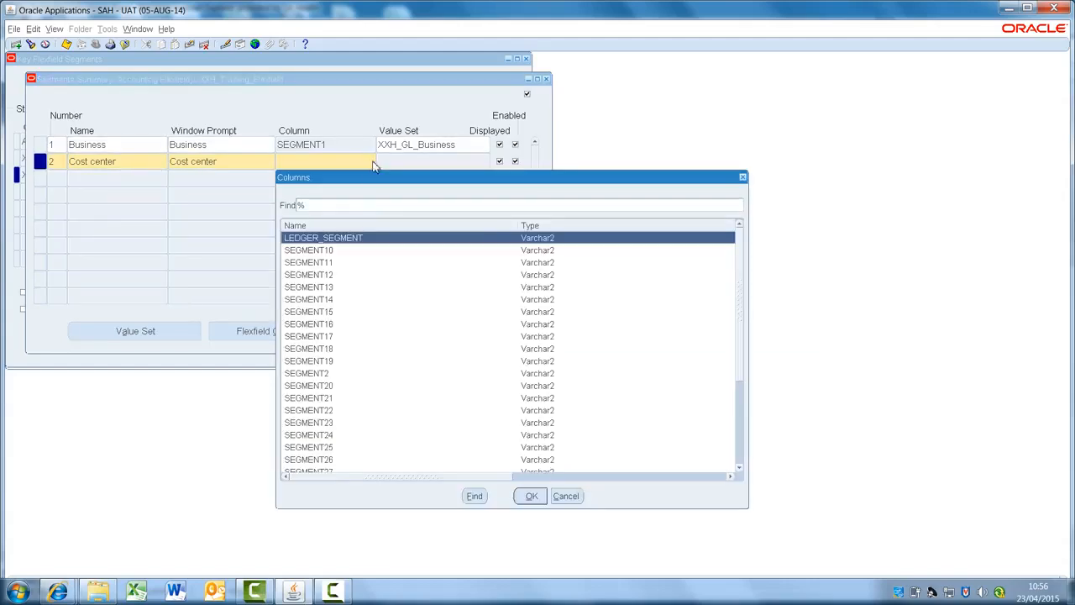
click(343, 375)
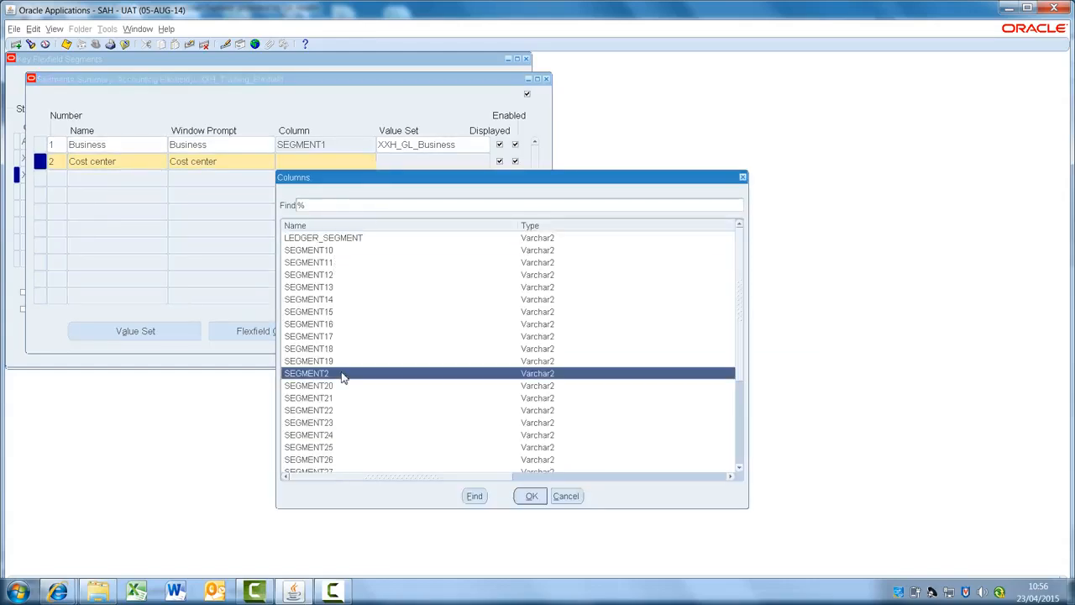
double_click(343, 374)
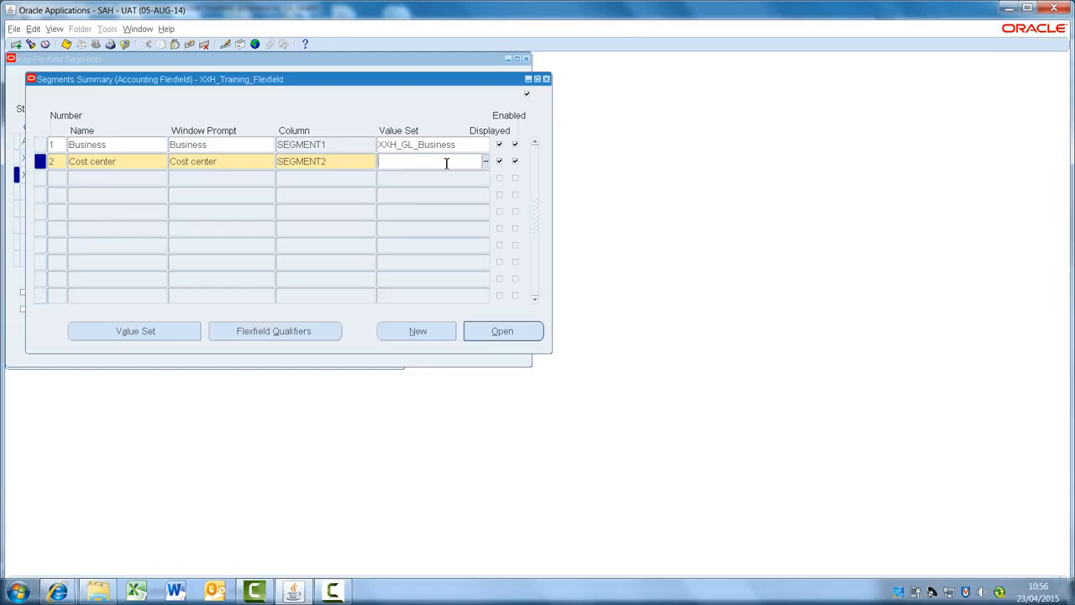
Assign the value set XXH_GL_Cost_Centre to the Cost center segment and open the segment's details.
text(XXH_GL_Cost)
key(Tab)
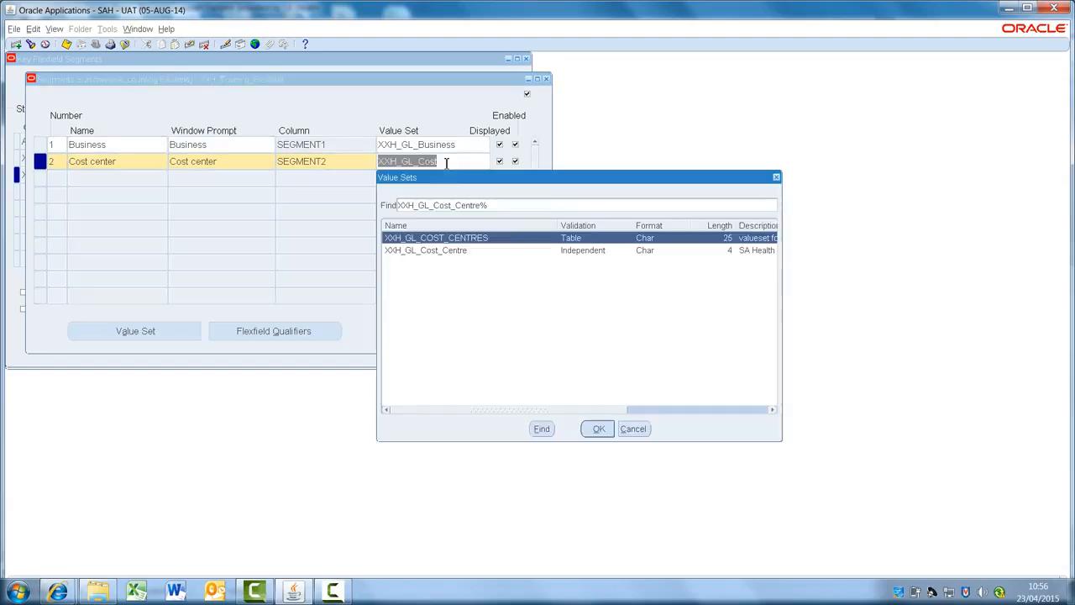
click(449, 252)
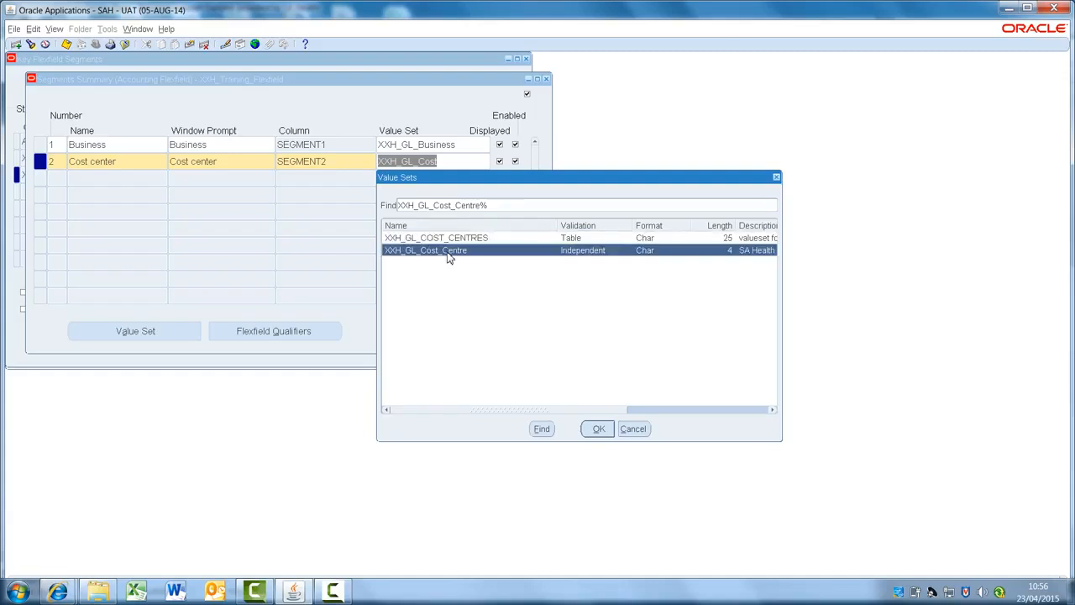
double_click(448, 252)
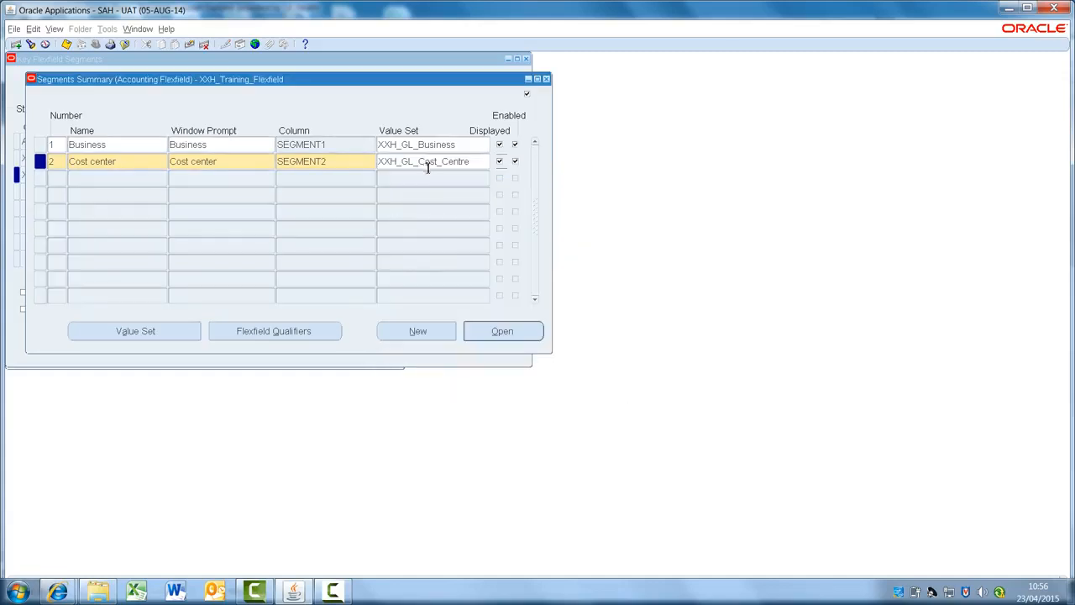
click(504, 332)
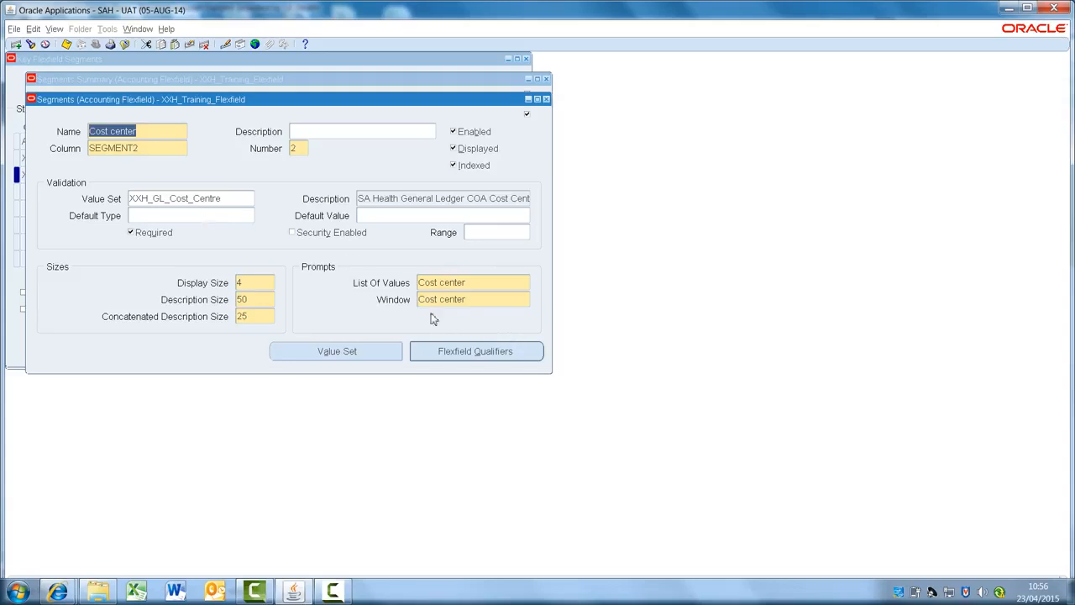
Save the Cost center segment, accepting the prompt-length caution, and enable its Cost Center Segment qualifier before returning to the segments summary.
click(68, 45)
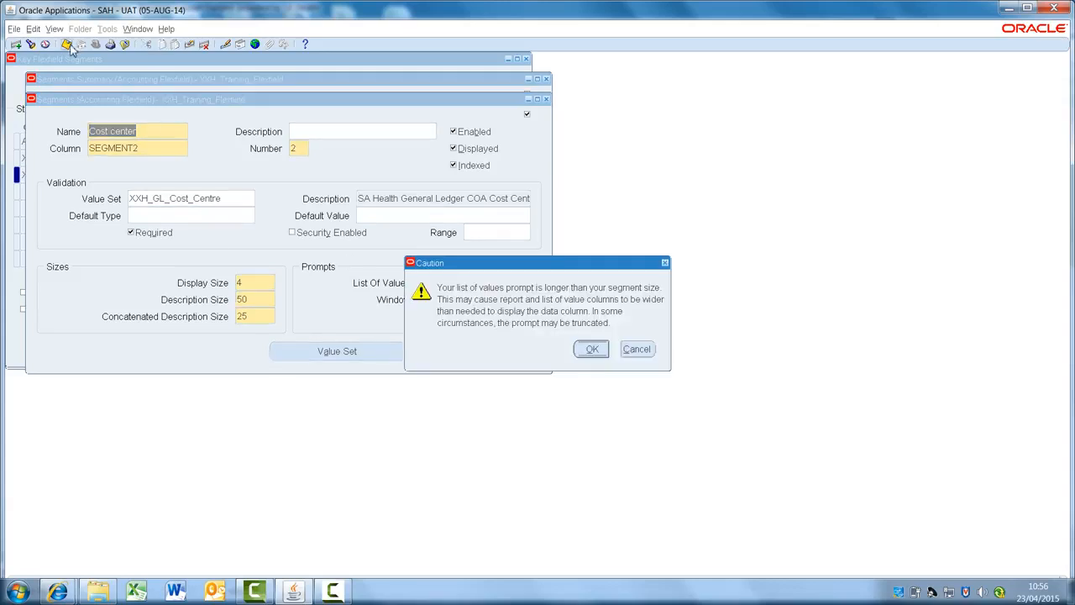
click(590, 351)
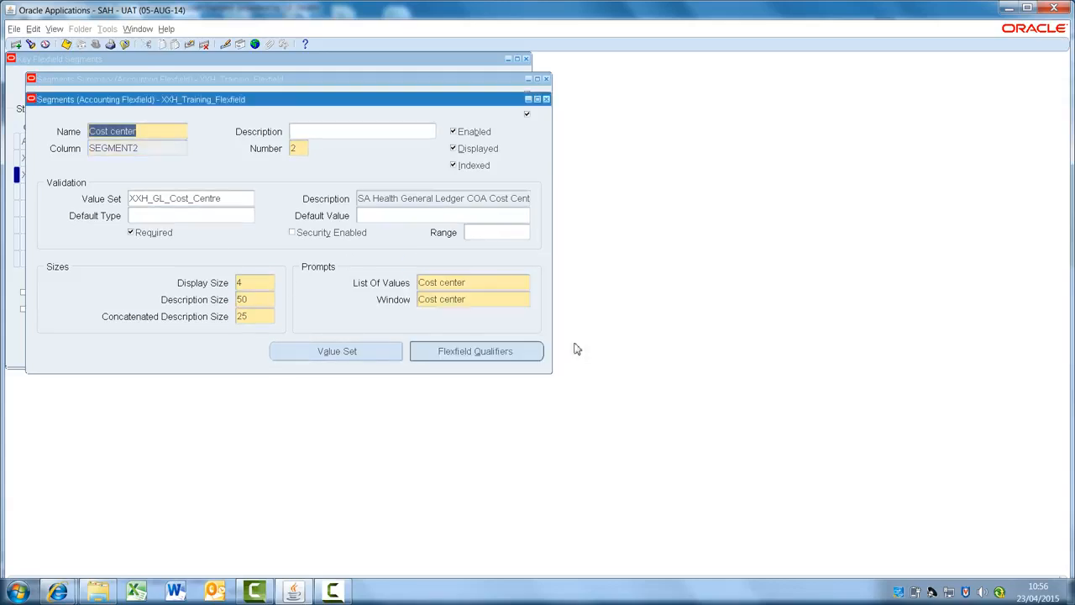
click(416, 351)
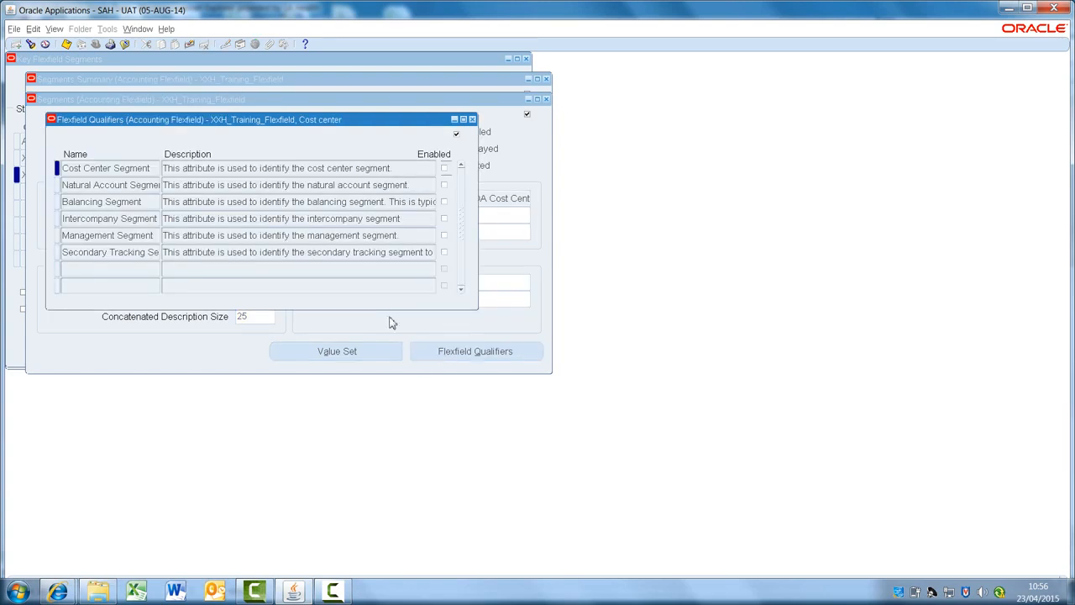
click(89, 168)
click(444, 168)
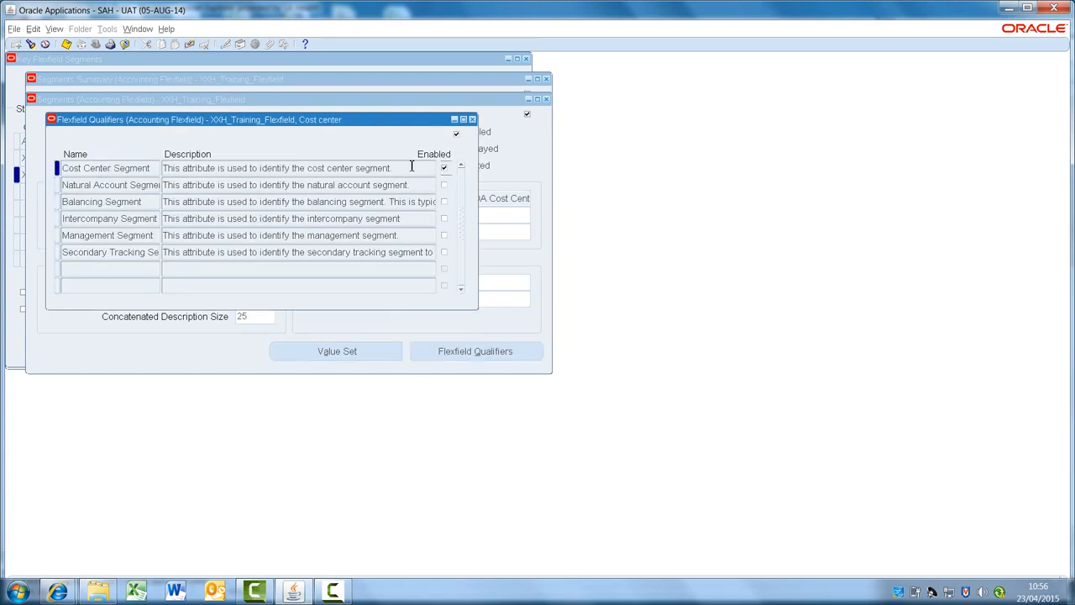
click(473, 120)
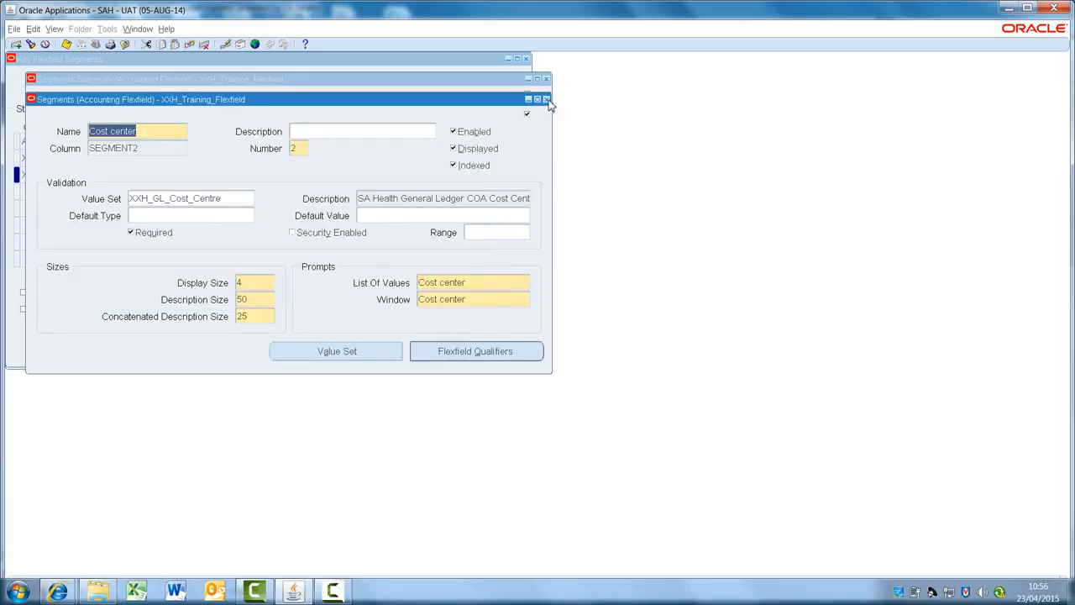
click(546, 99)
Add segment number 3 named Natural Account to XXH_Training_Flexfield, using column SEGMENT3.
click(58, 179)
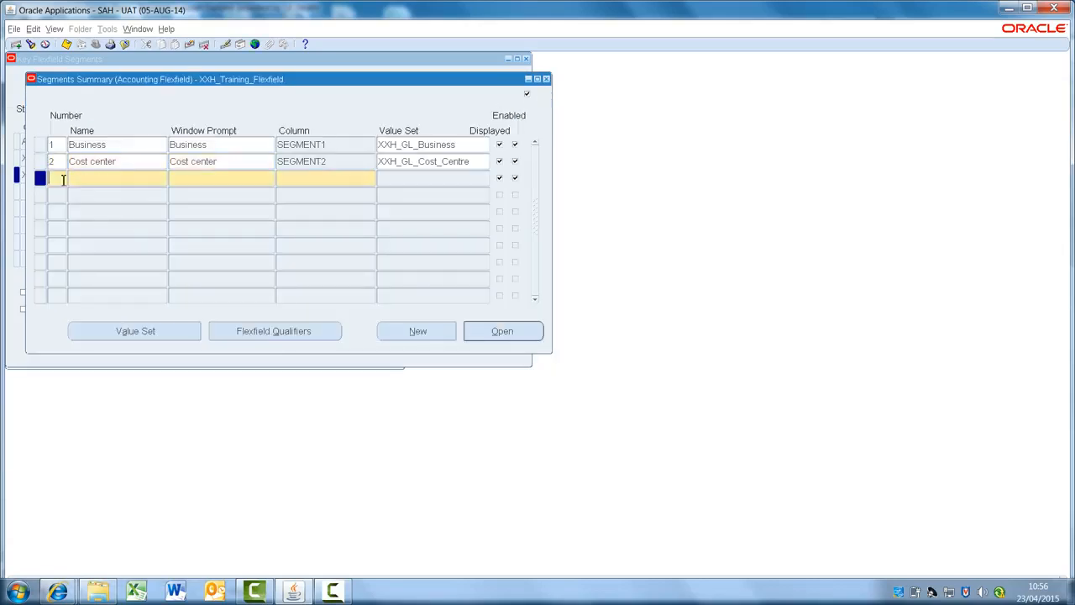
click(122, 185)
text(Natural S)
key(BackSpace)
text(Account)
key(Tab)
key(Tab)
text(SEG)
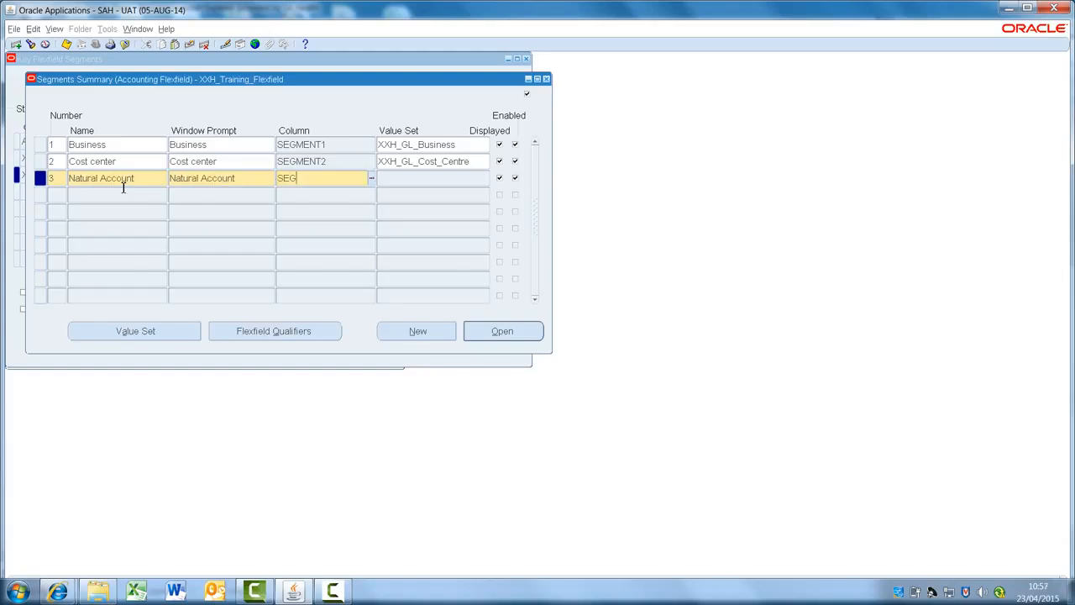
text(MENT3)
key(Tab)
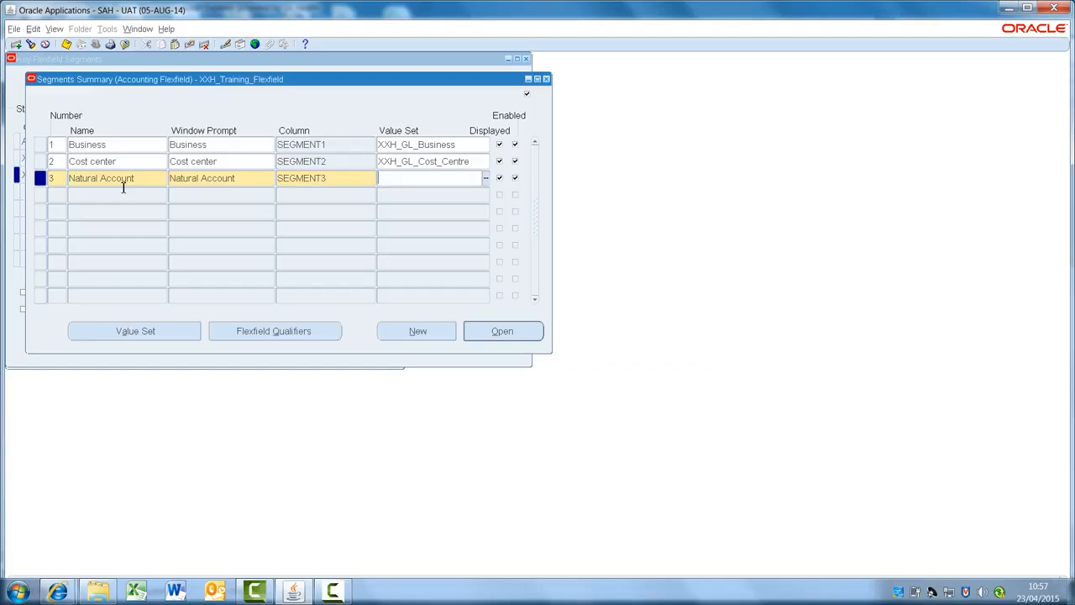
Assign the value set XXH_GL_Account to the Natural Account segment and open the segment's details.
text(xxh_gl_account)
key(Tab)
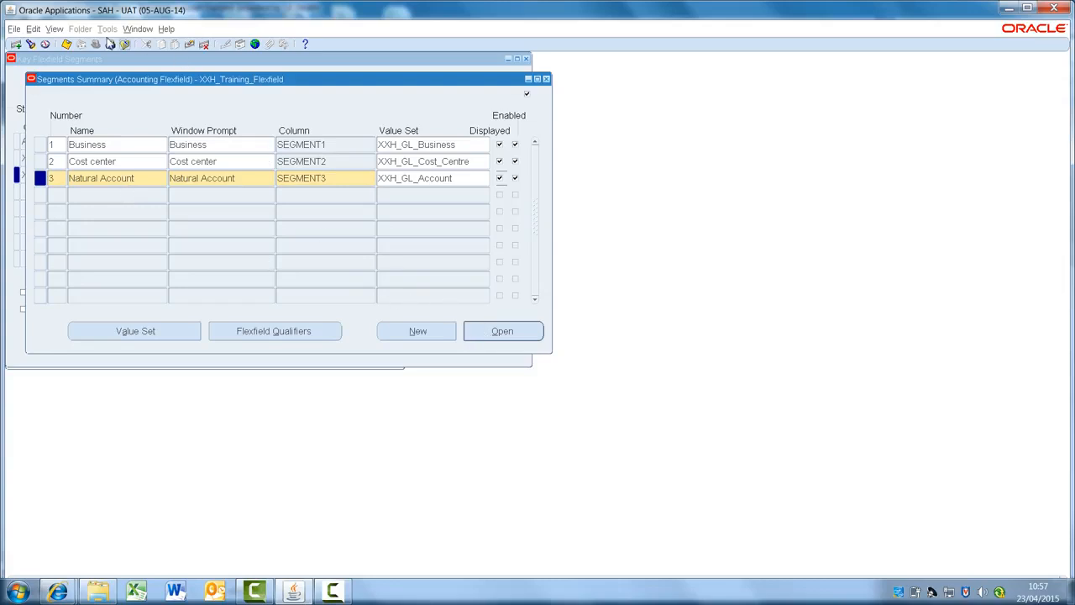
click(520, 333)
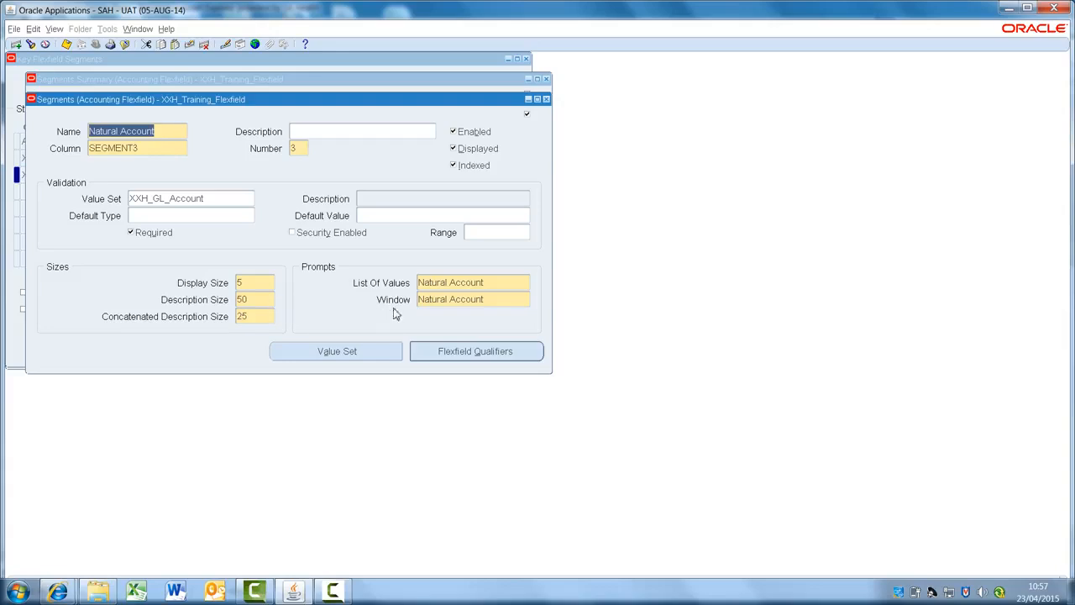
Save the Natural Account segment, accepting the caution about the list of values prompt.
click(434, 351)
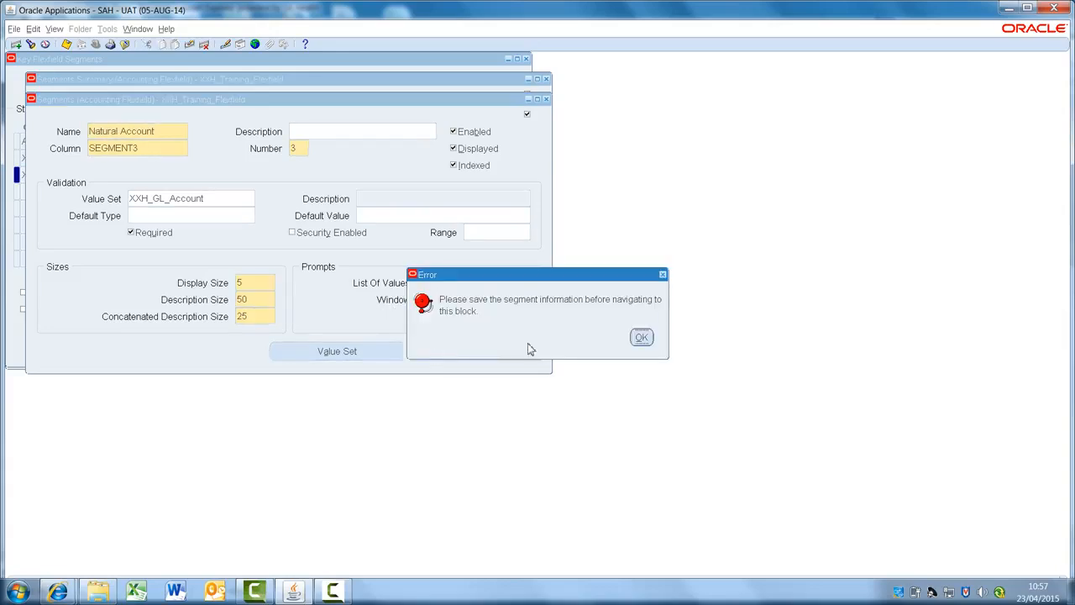
click(641, 337)
click(66, 45)
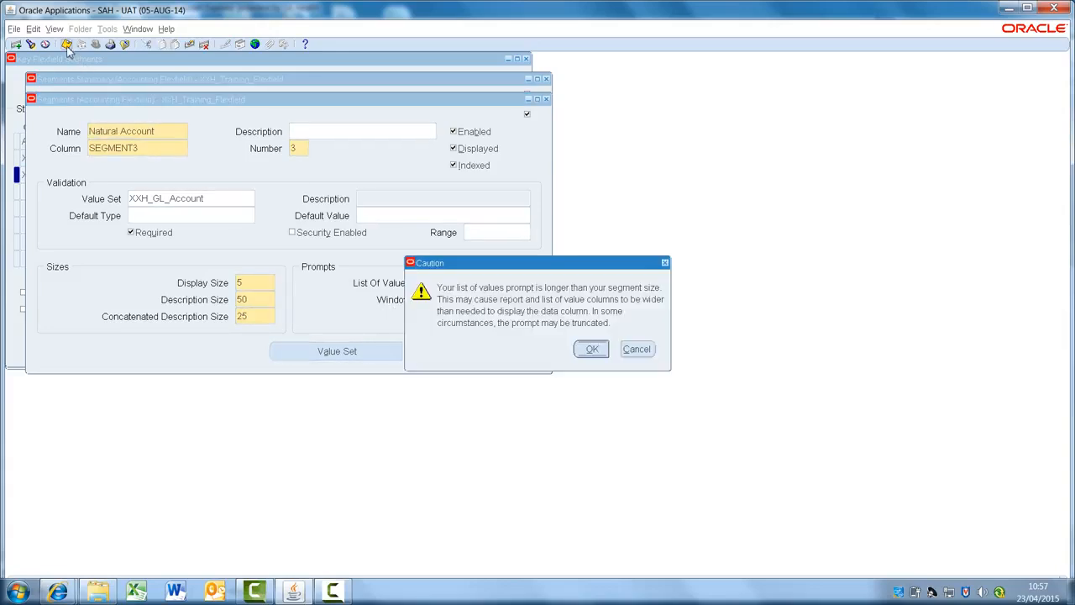
click(602, 351)
Enable the Natural Account Segment qualifier for the Natural Account segment and return to the segments summary.
click(480, 351)
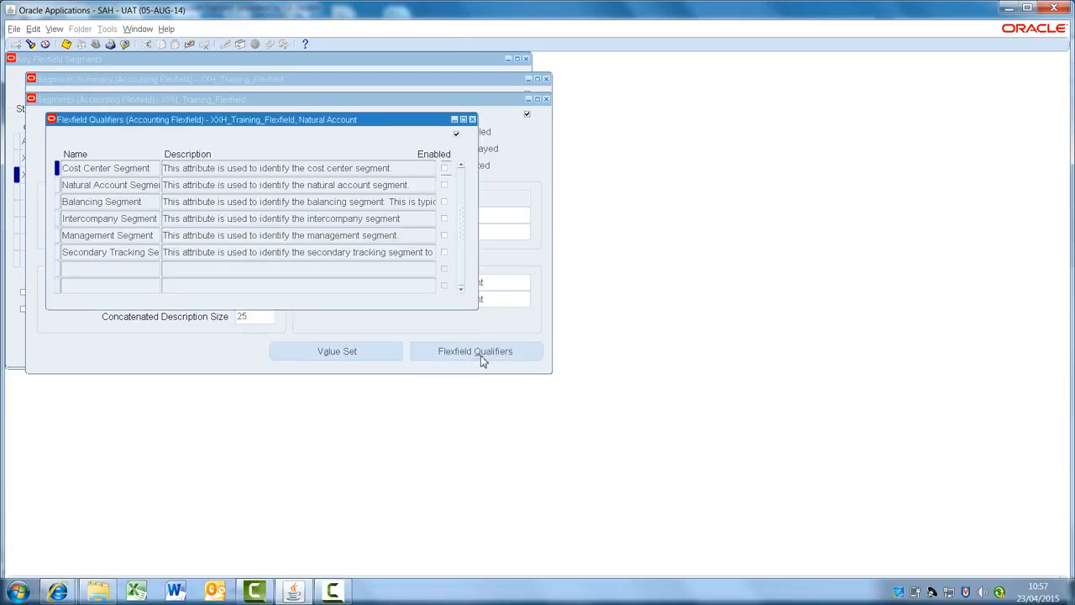
click(81, 186)
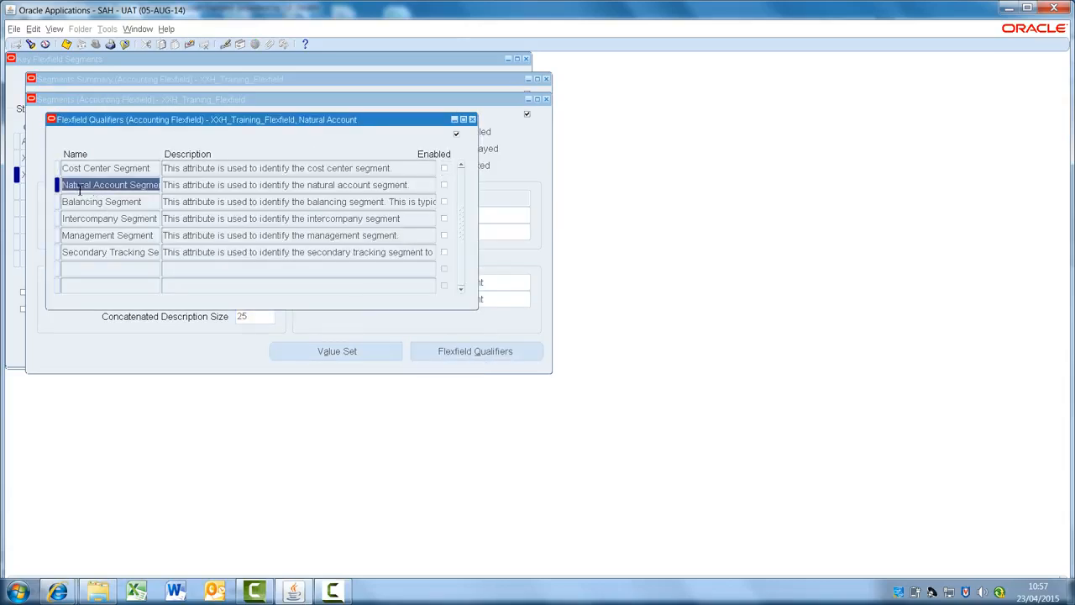
click(444, 186)
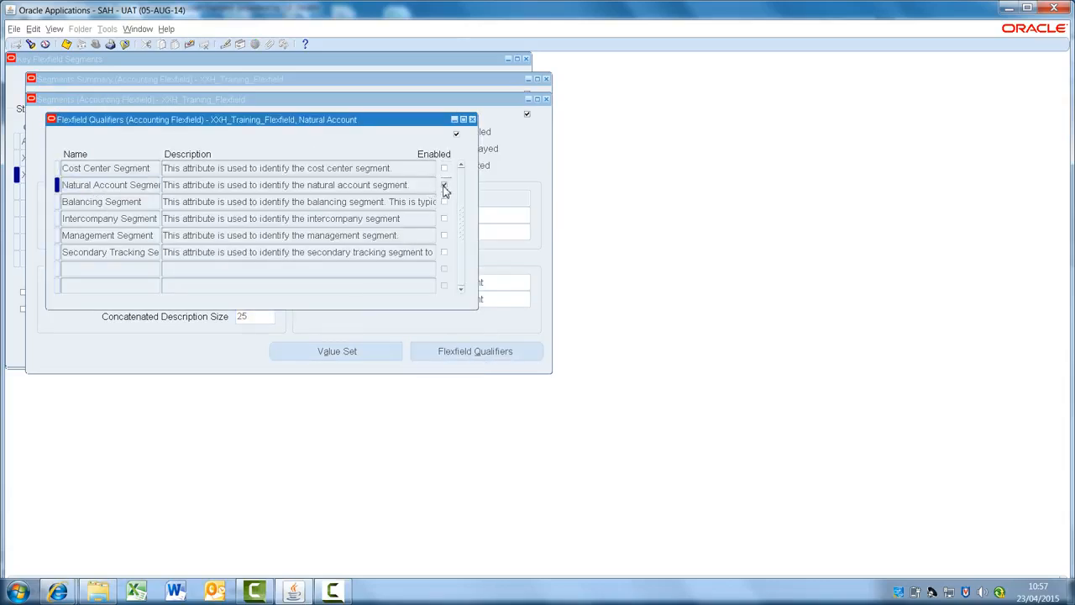
click(471, 119)
click(546, 99)
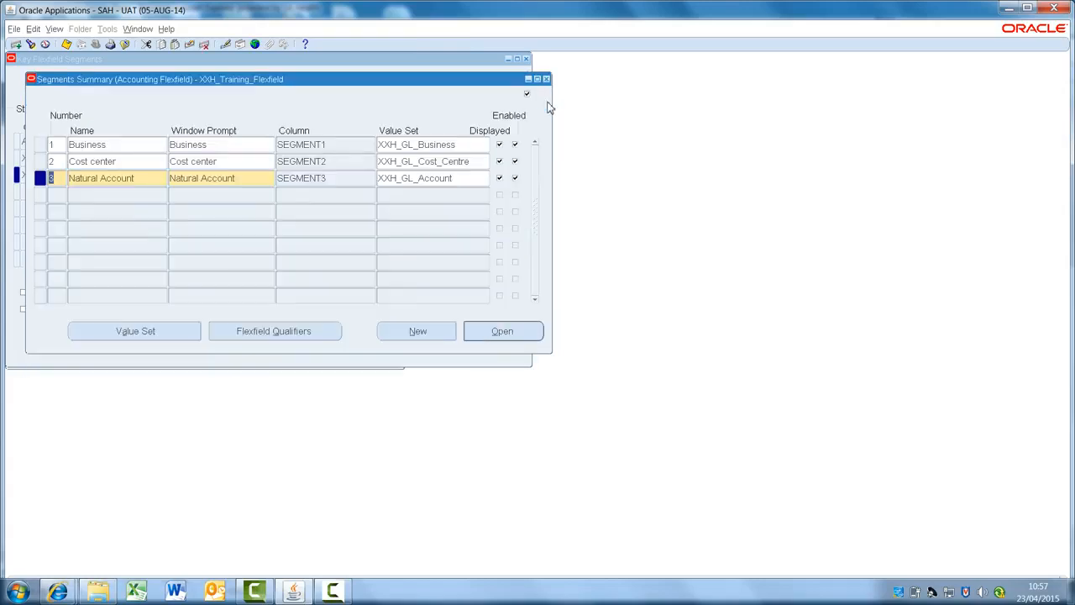
Add segment number 4 named Future to XXH_Training_Flexfield, using column SEGMENT4.
click(59, 194)
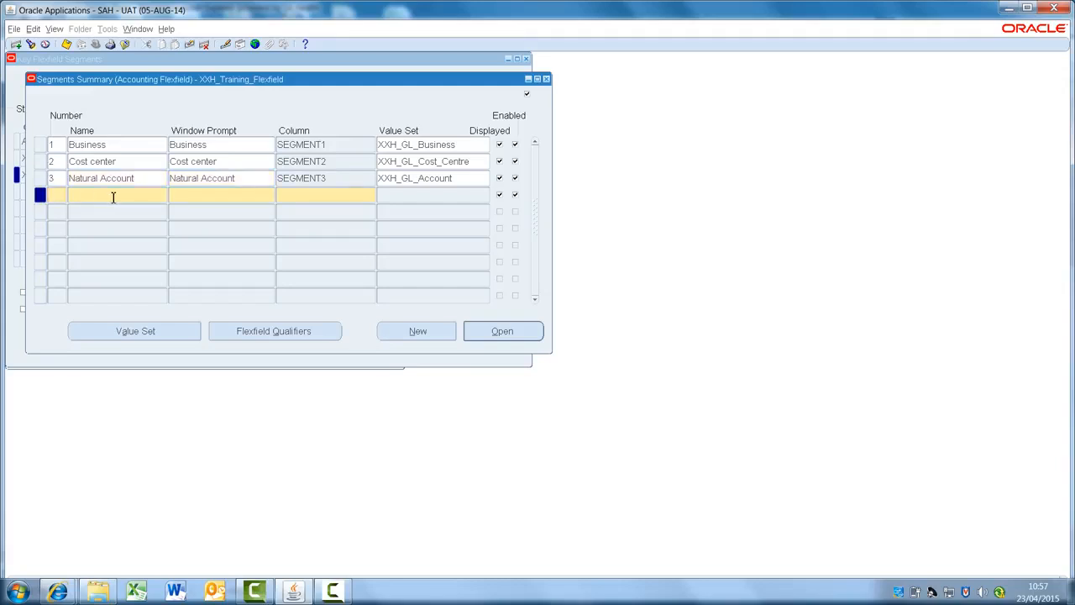
click(113, 197)
text(Future)
key(Tab)
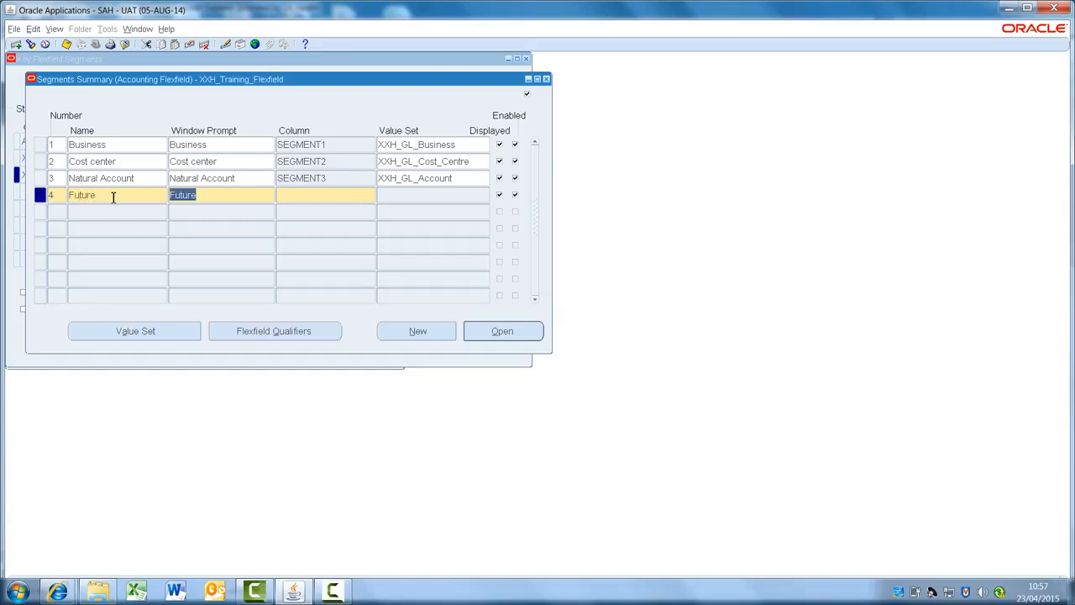
key(Tab)
text(SEGMEN)
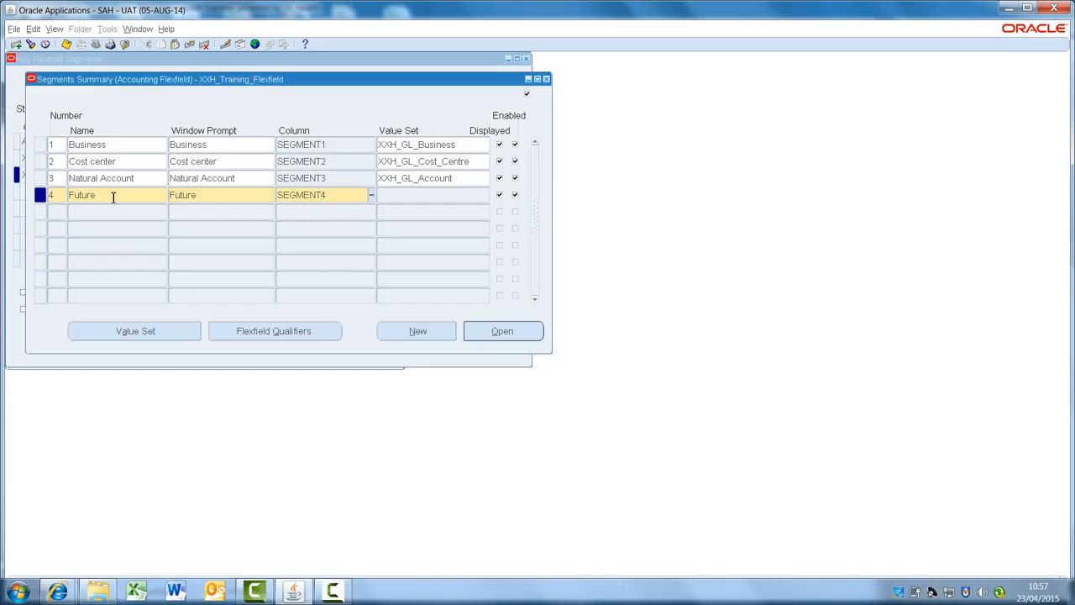
key(Tab)
Assign the value set XXH_GL_Future to the Future segment and save it from its details, accepting the prompt-length caution.
text(xxh)
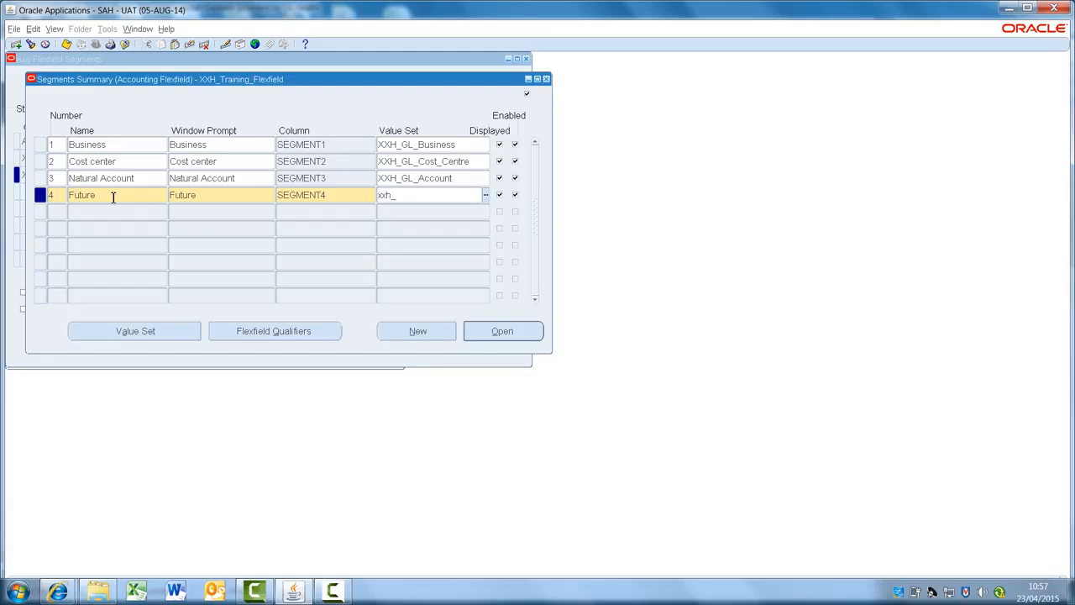
text(_gl_fu)
key(Tab)
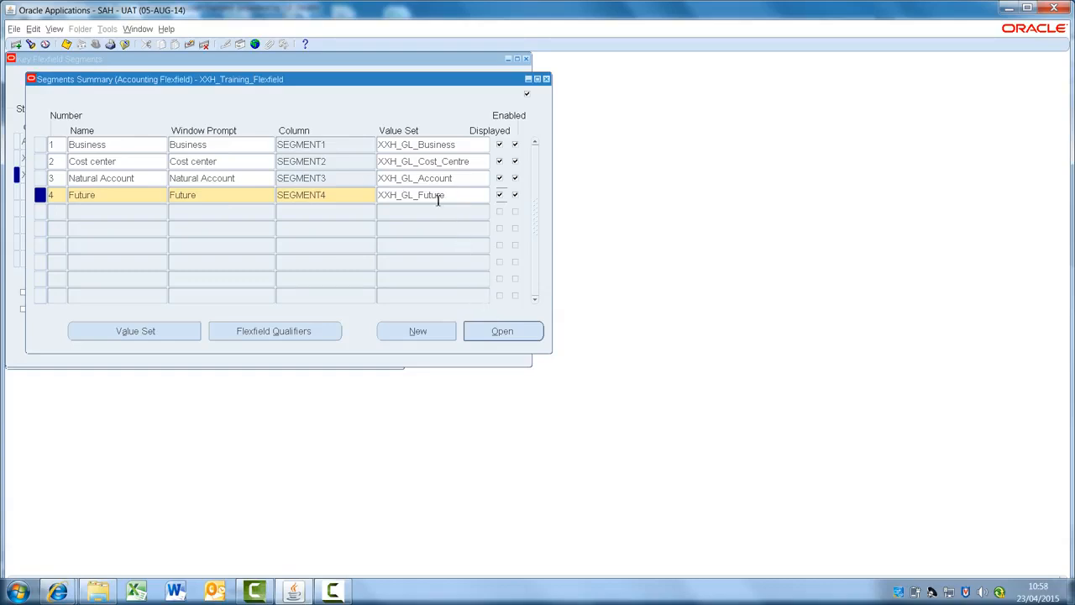
click(510, 335)
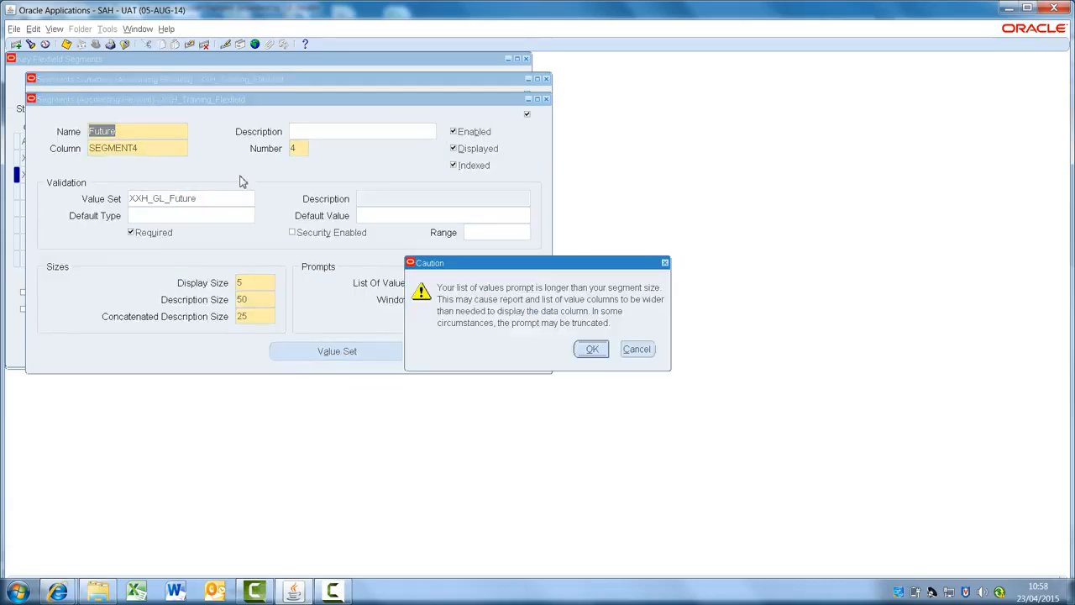
click(587, 347)
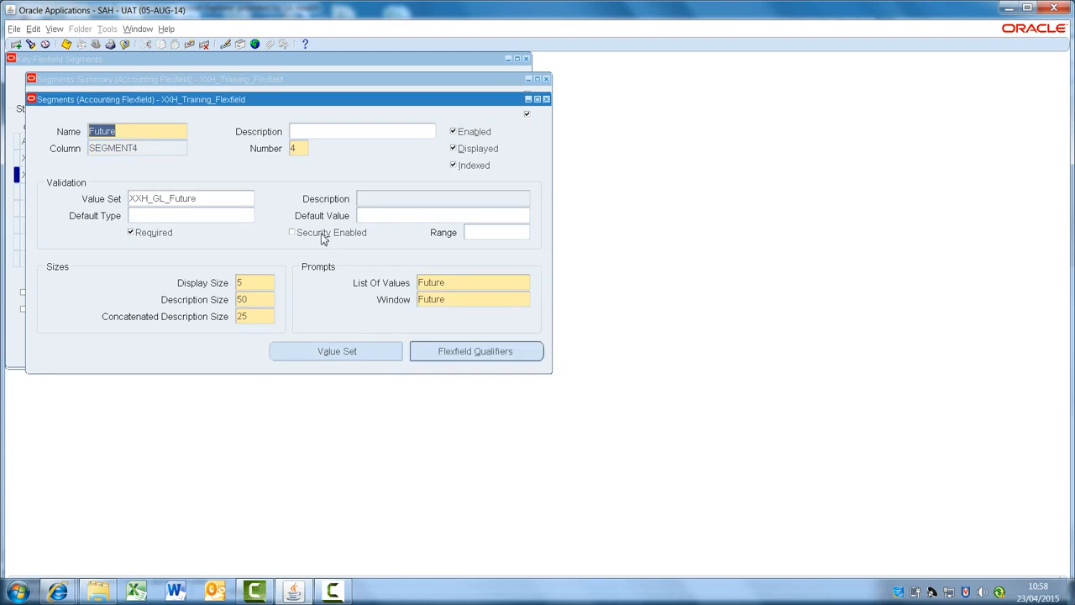
Check the Future segment's flexfield qualifiers without enabling any, and return to the list of flexfield structures.
click(447, 352)
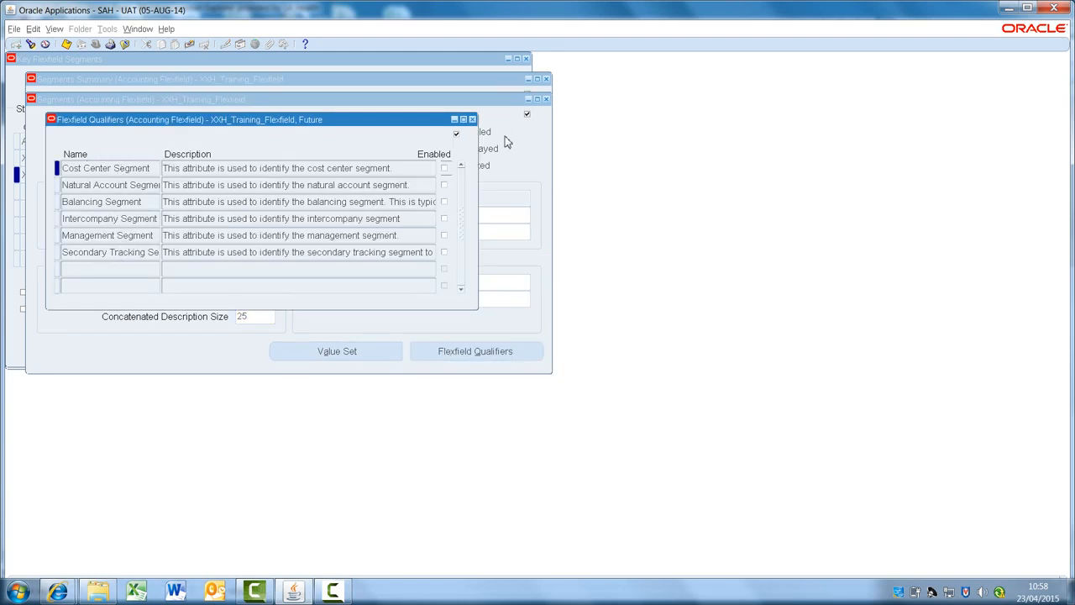
click(472, 119)
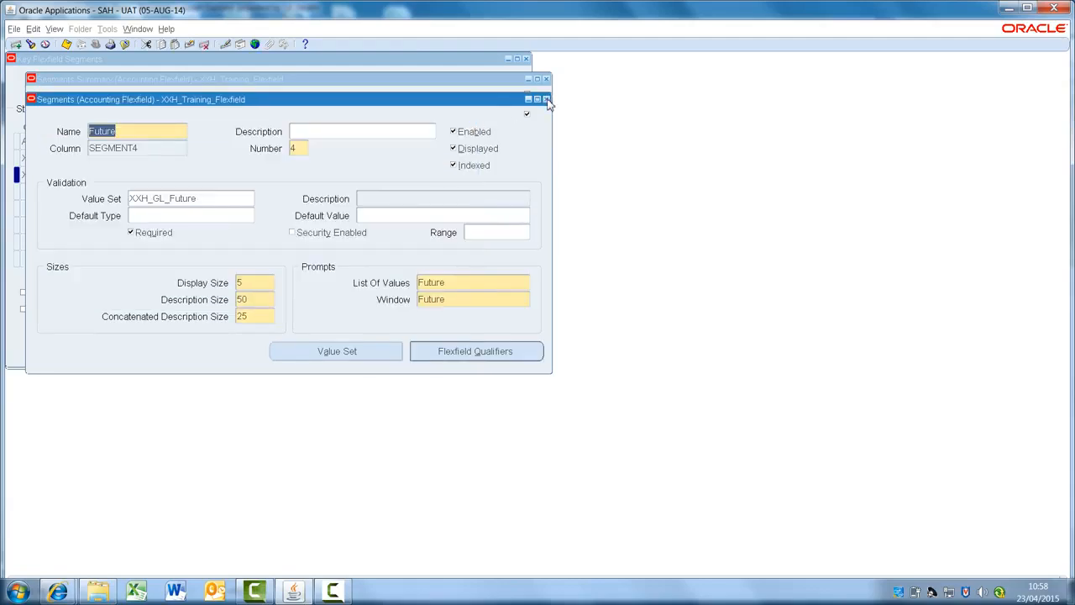
click(546, 99)
click(142, 183)
click(141, 196)
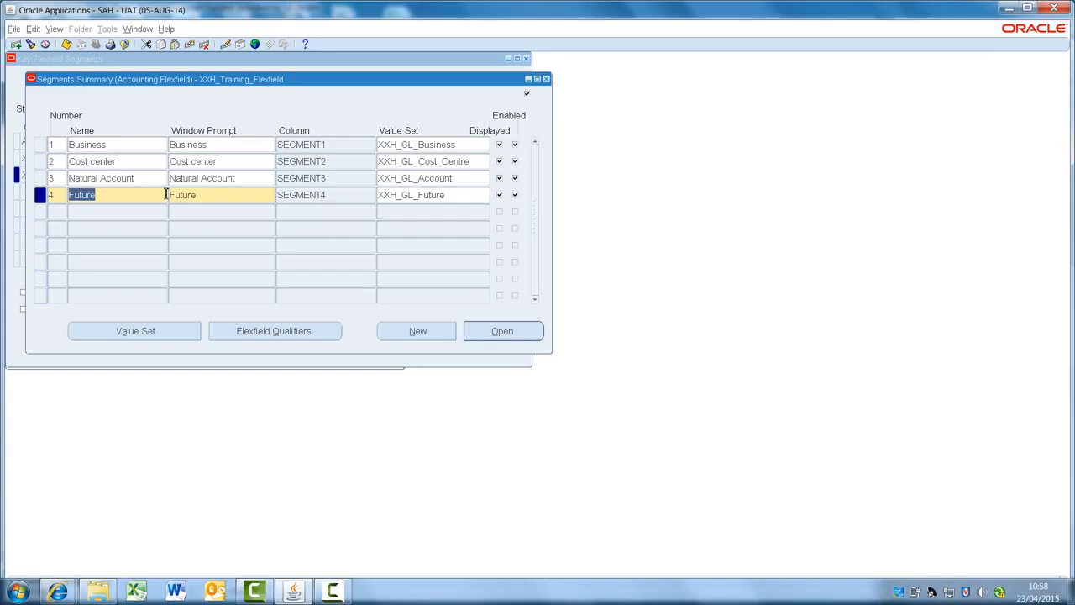
click(546, 79)
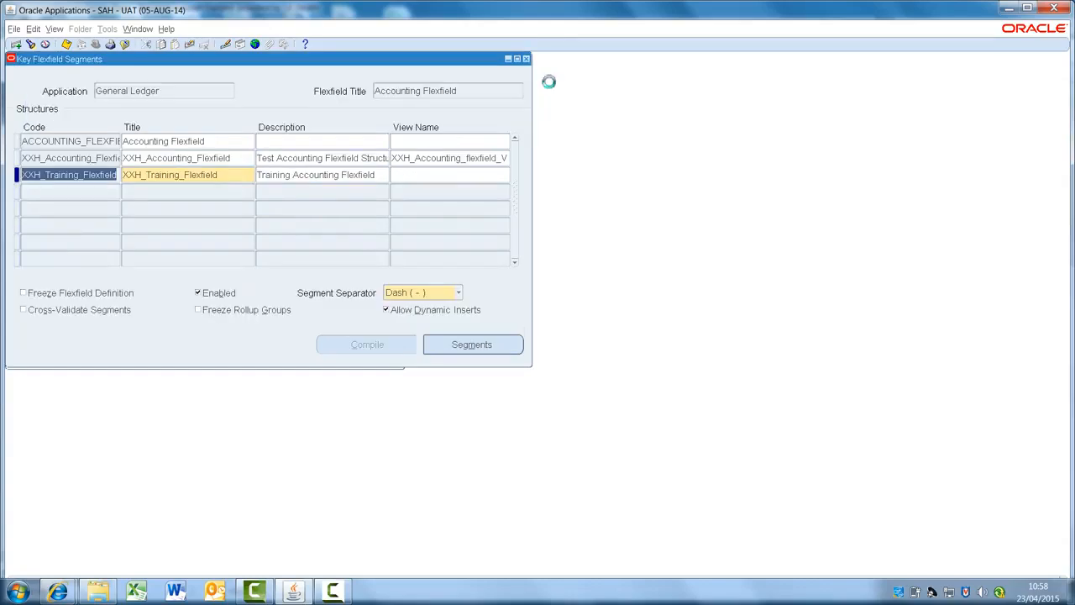
Freeze the flexfield definition of the XXH_Training_Flexfield structure, accepting the caution about further changes.
click(147, 177)
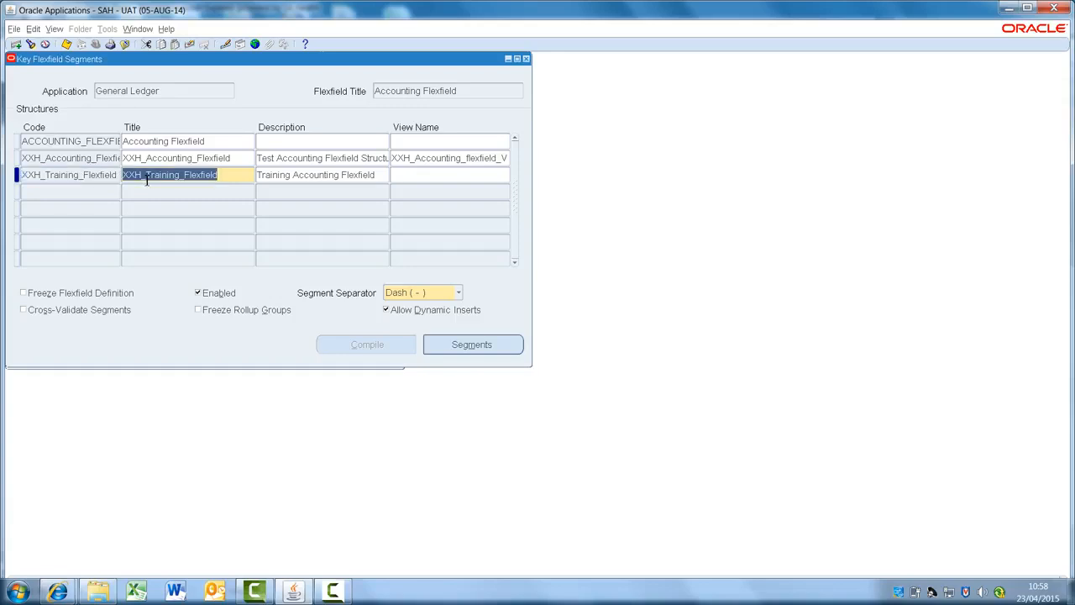
click(24, 293)
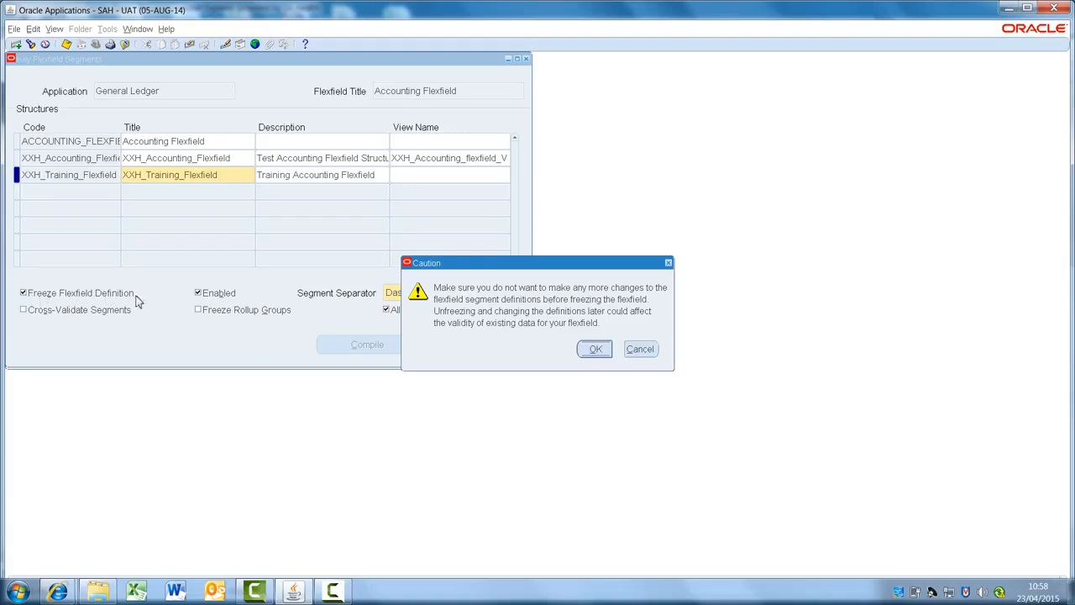
click(593, 350)
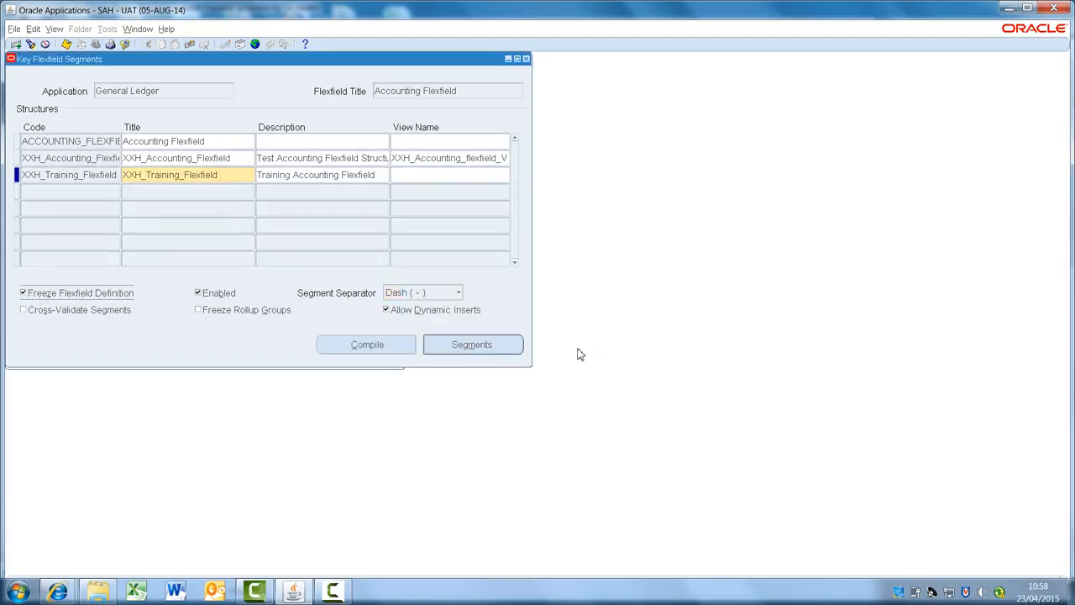
Compile the XXH_Training_Flexfield definition and dismiss the compilation notes.
click(358, 349)
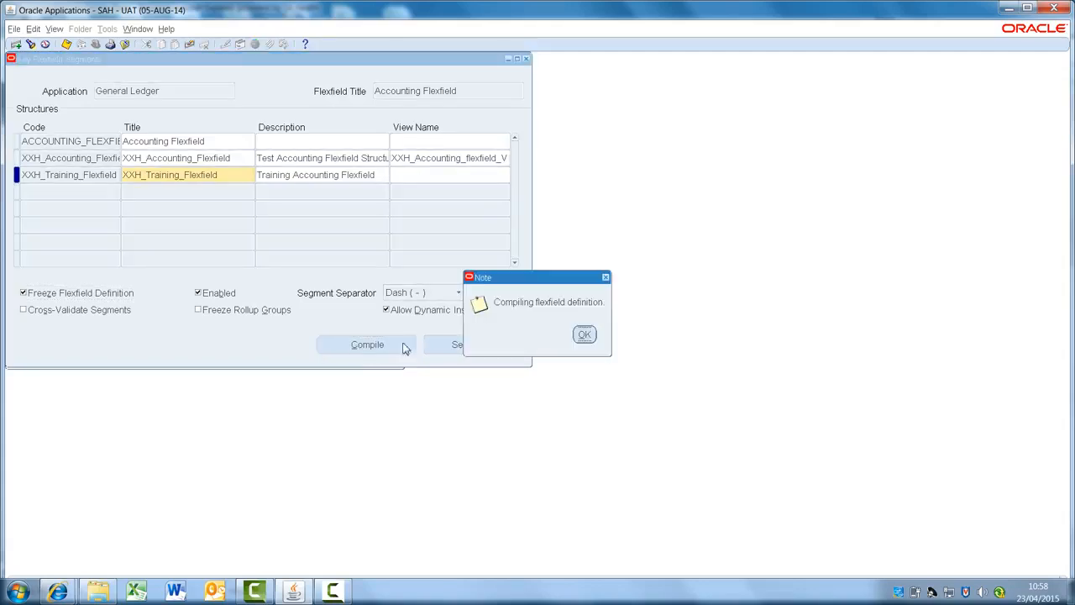
click(584, 335)
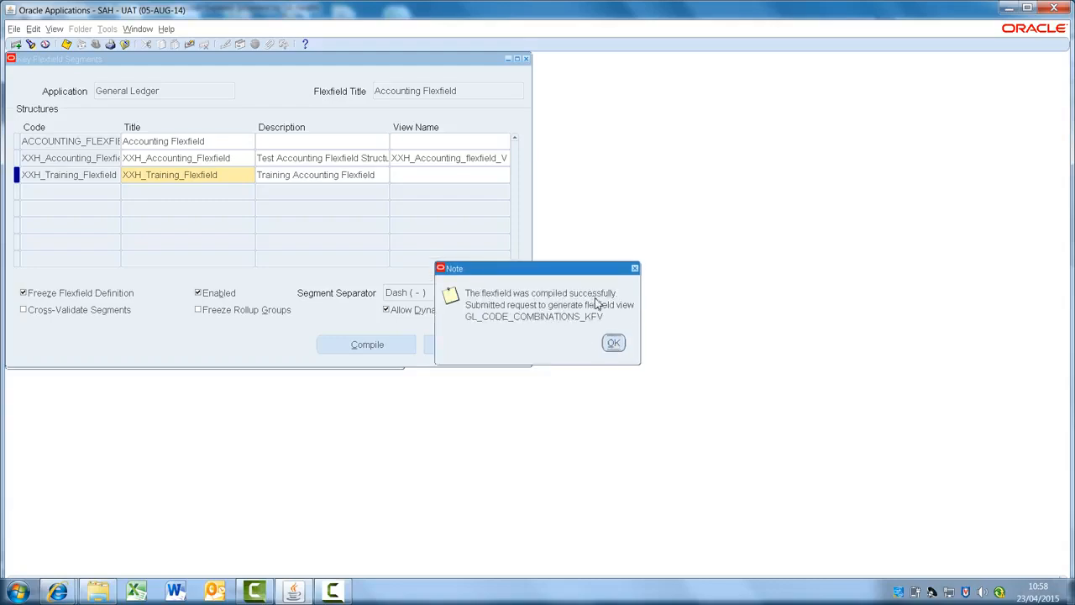
click(613, 344)
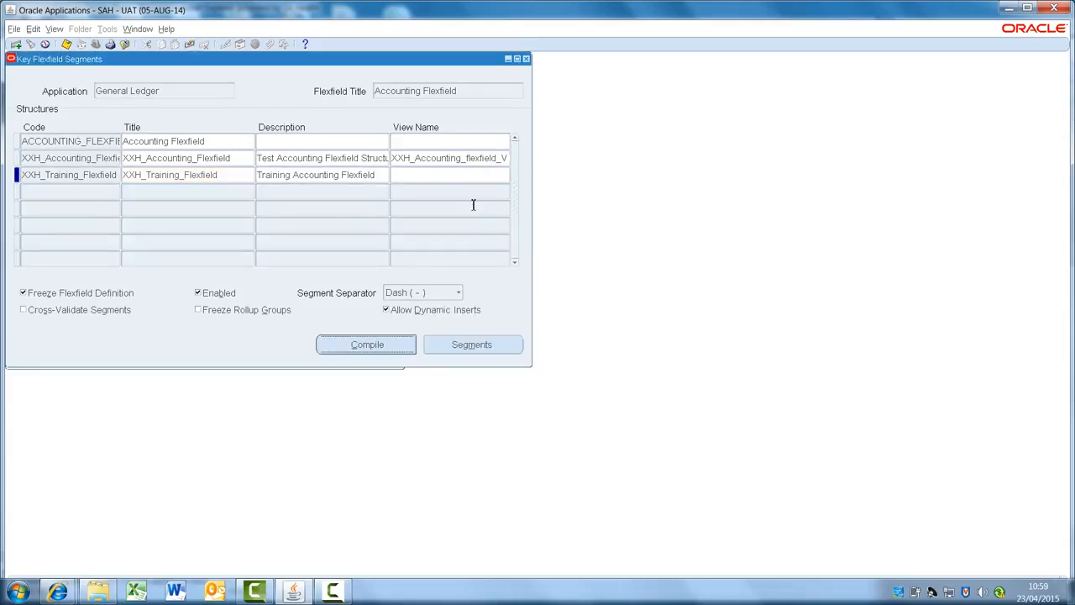
Close the key flexfield segments form and switch the responsibility to General Ledger Super User.
click(526, 60)
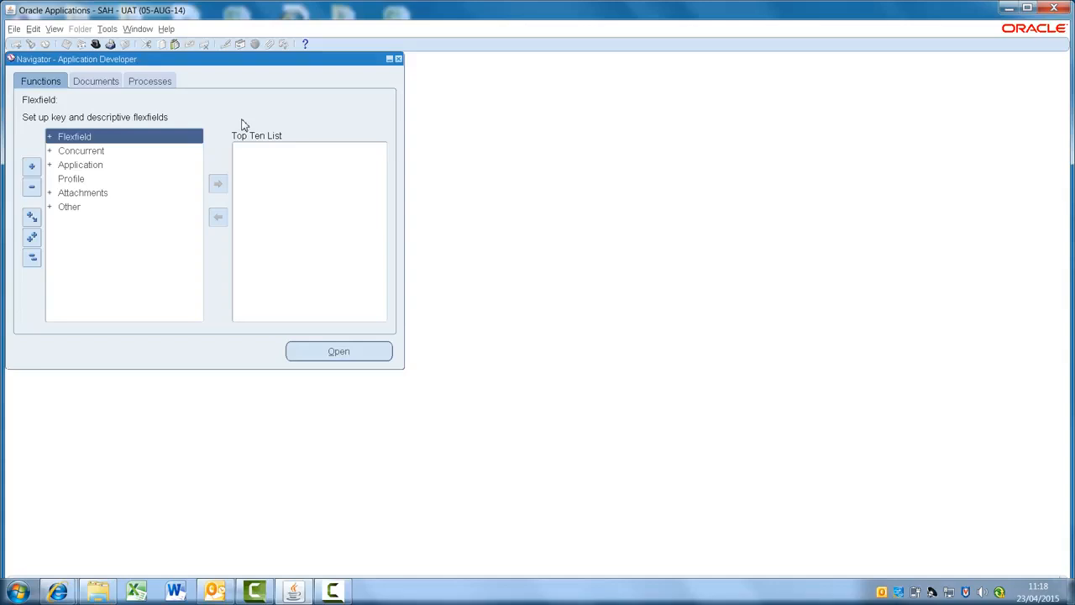
click(96, 45)
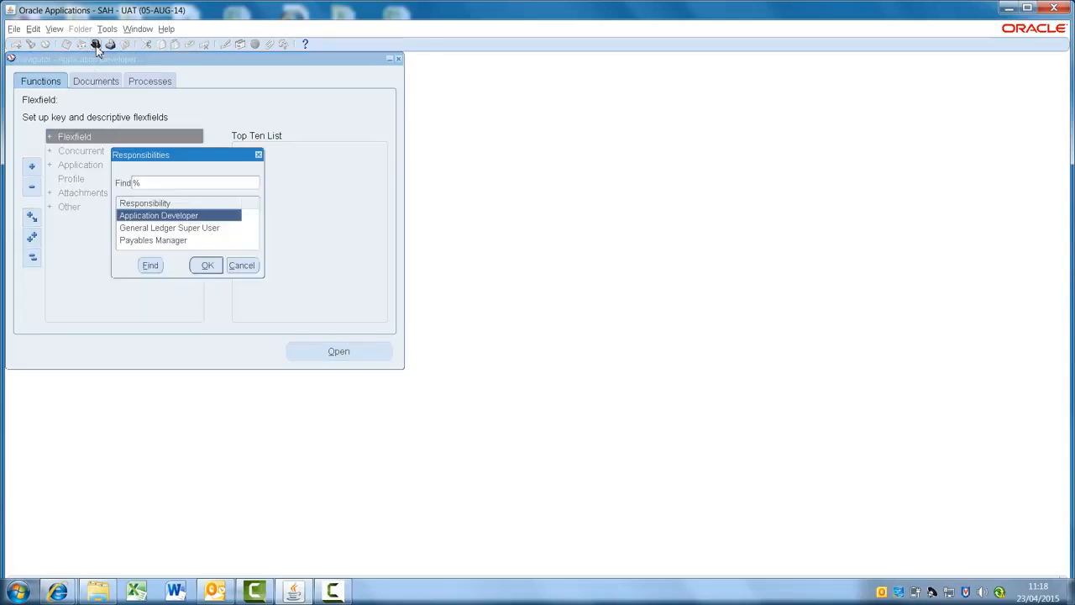
click(157, 229)
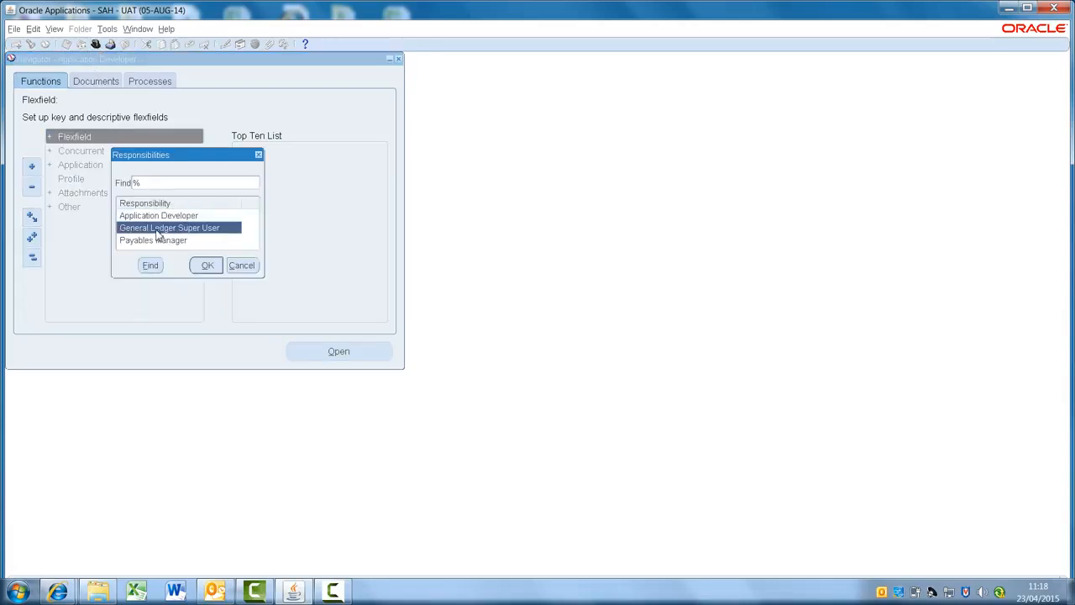
click(207, 265)
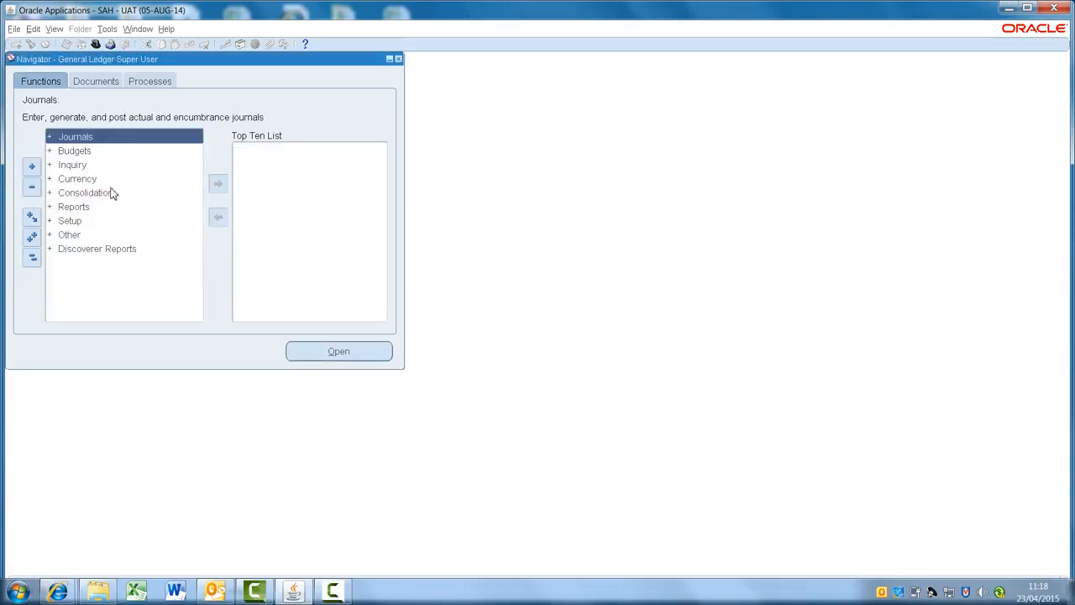
Expand Setup, Financials and Calendars in the navigator and open the Types function for defining period types.
double_click(92, 223)
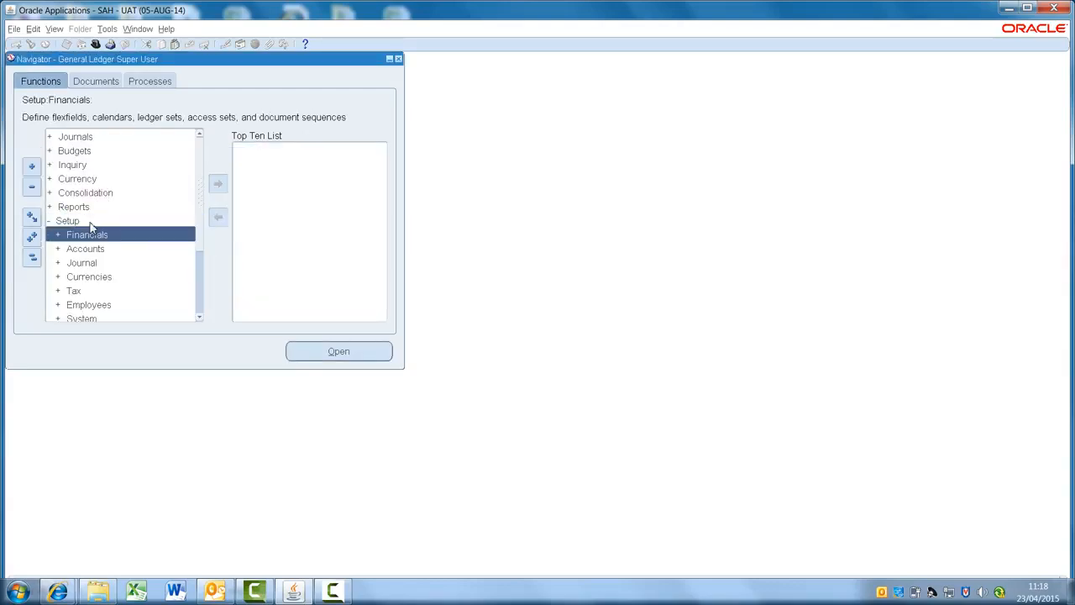
double_click(94, 236)
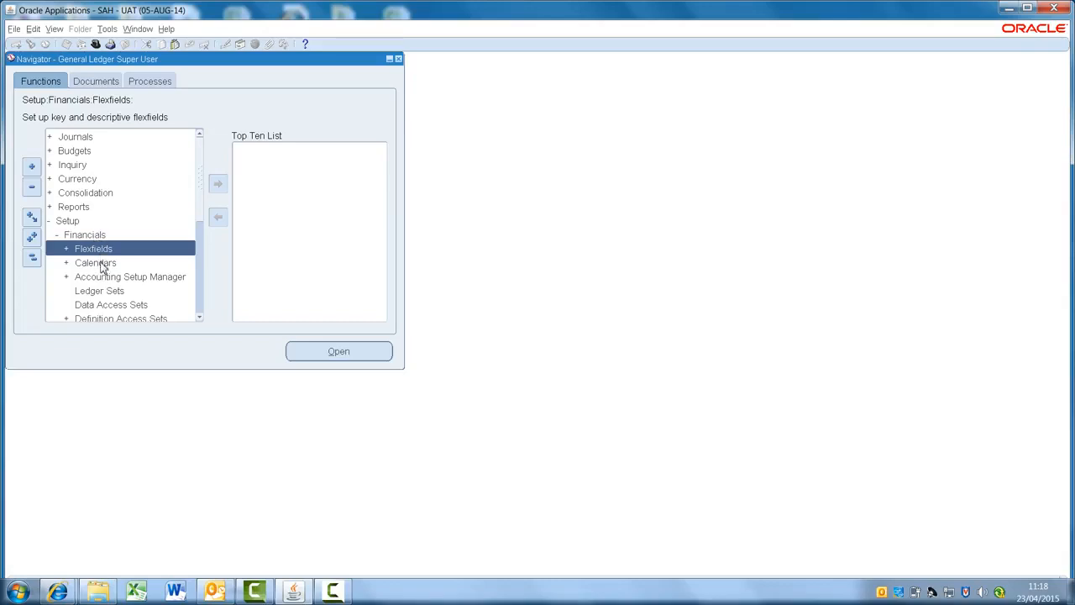
double_click(100, 263)
scroll(202, 223, down, 1)
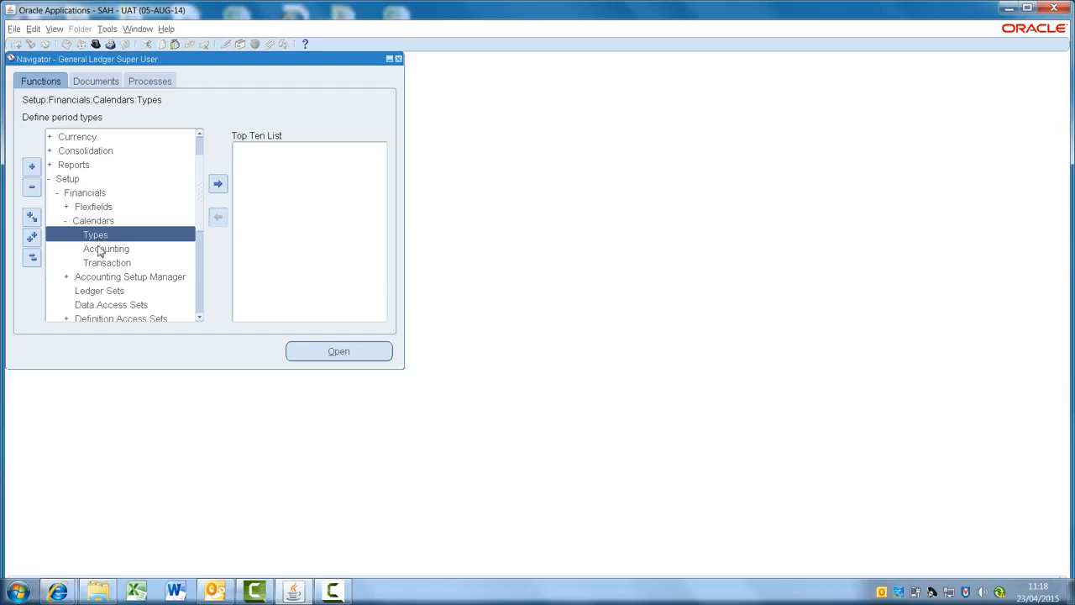
click(99, 248)
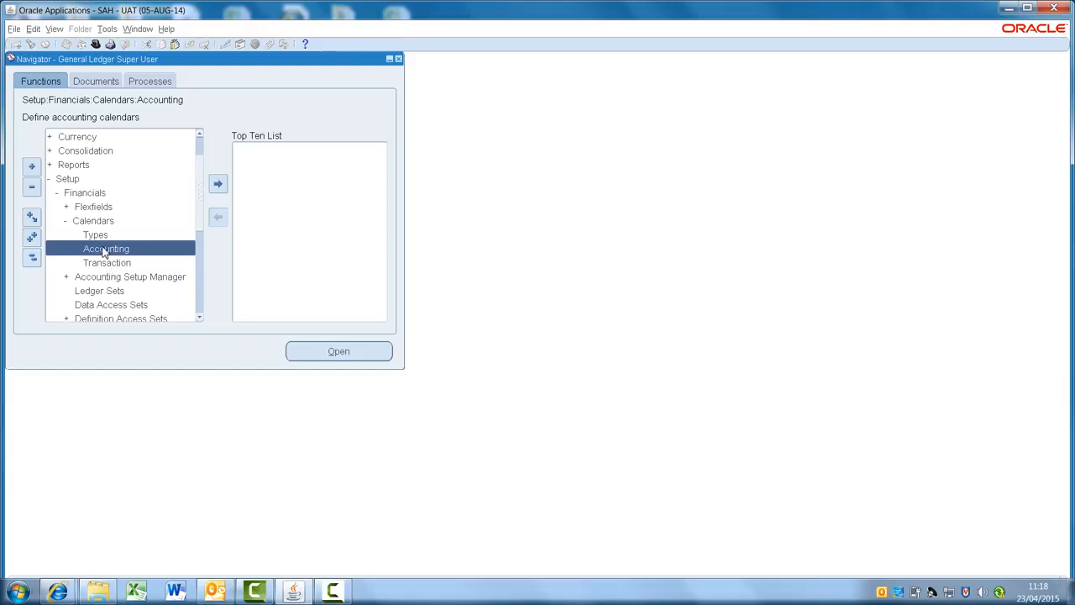
click(100, 264)
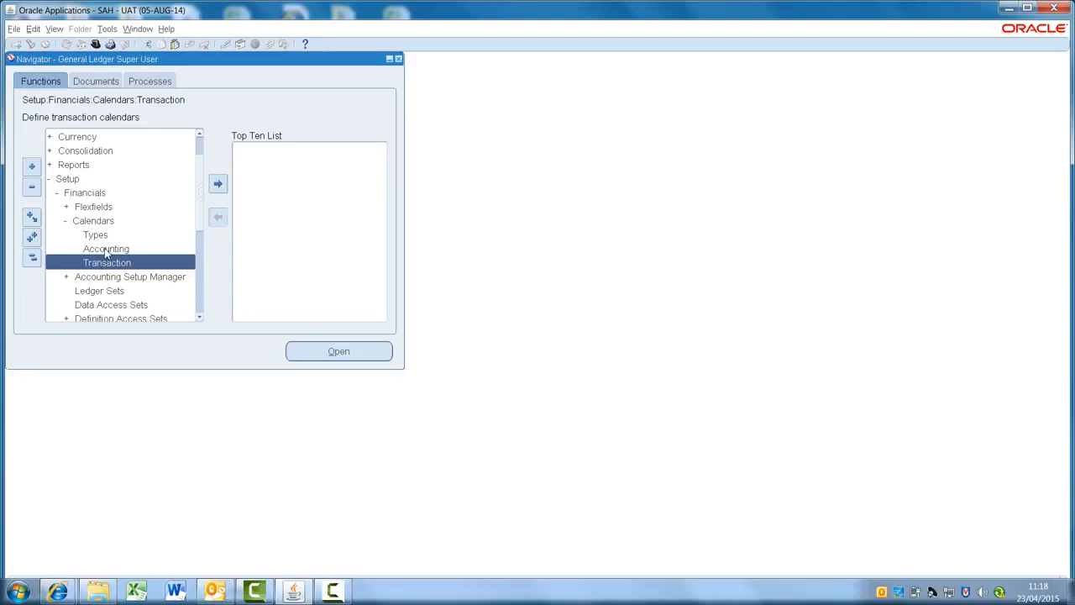
click(105, 251)
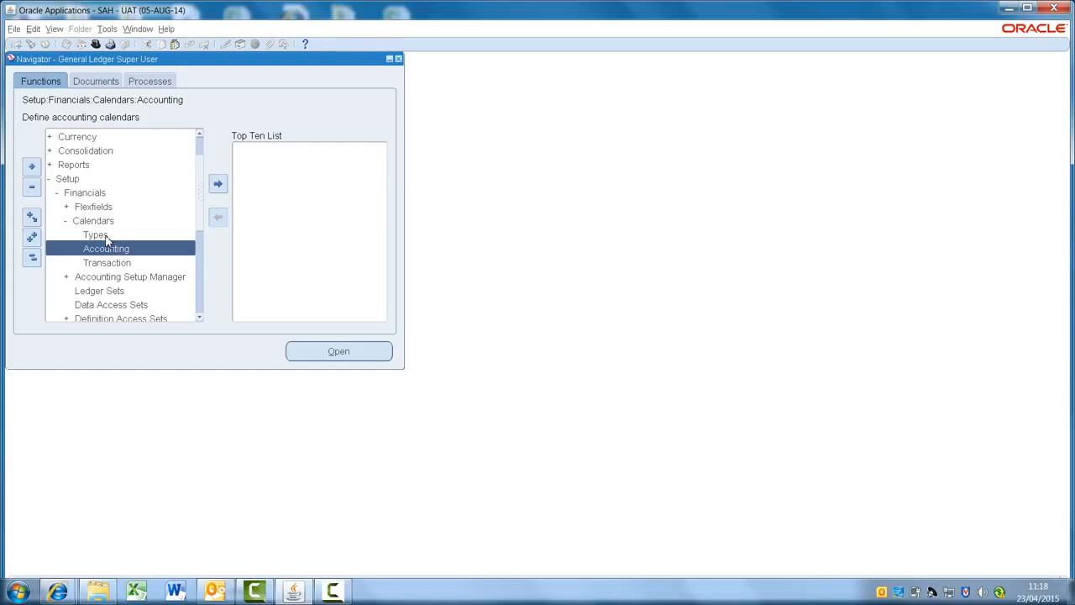
double_click(104, 237)
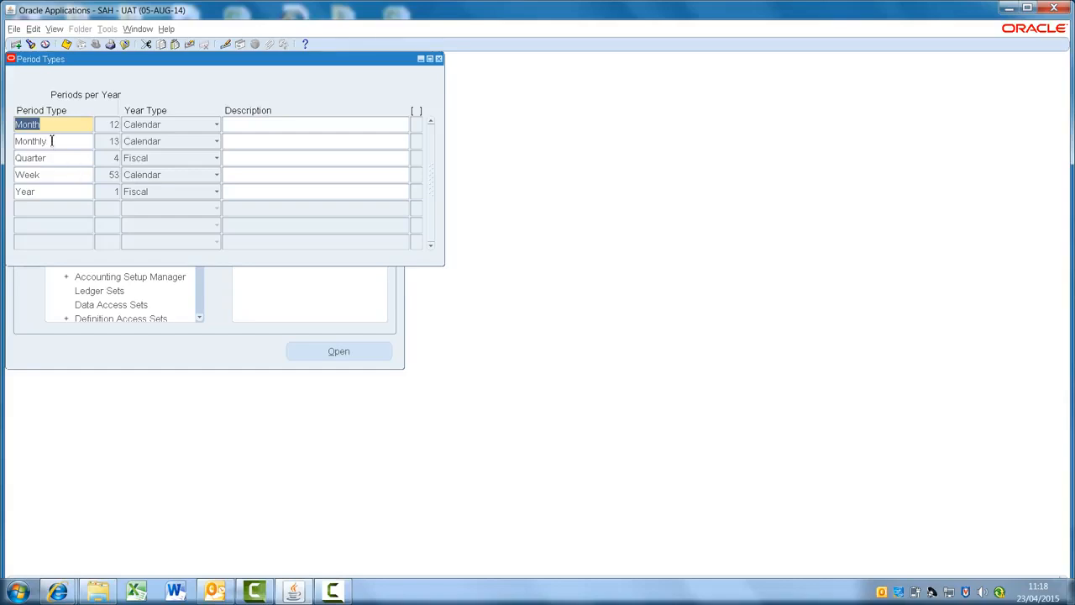
click(40, 212)
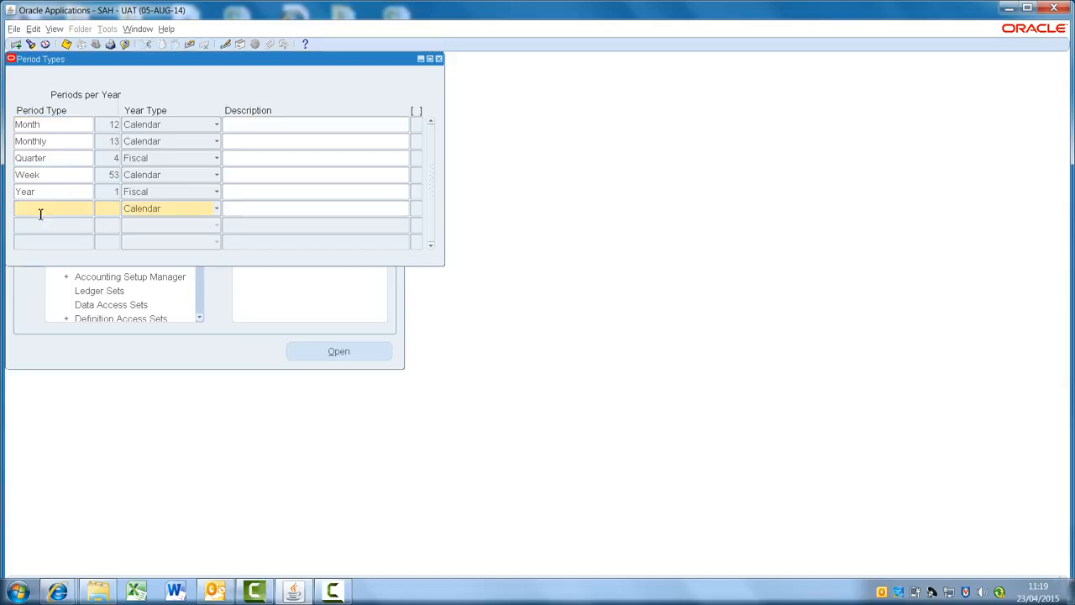
text(Test)
key(Tab)
key(Tab)
double_click(60, 212)
click(189, 45)
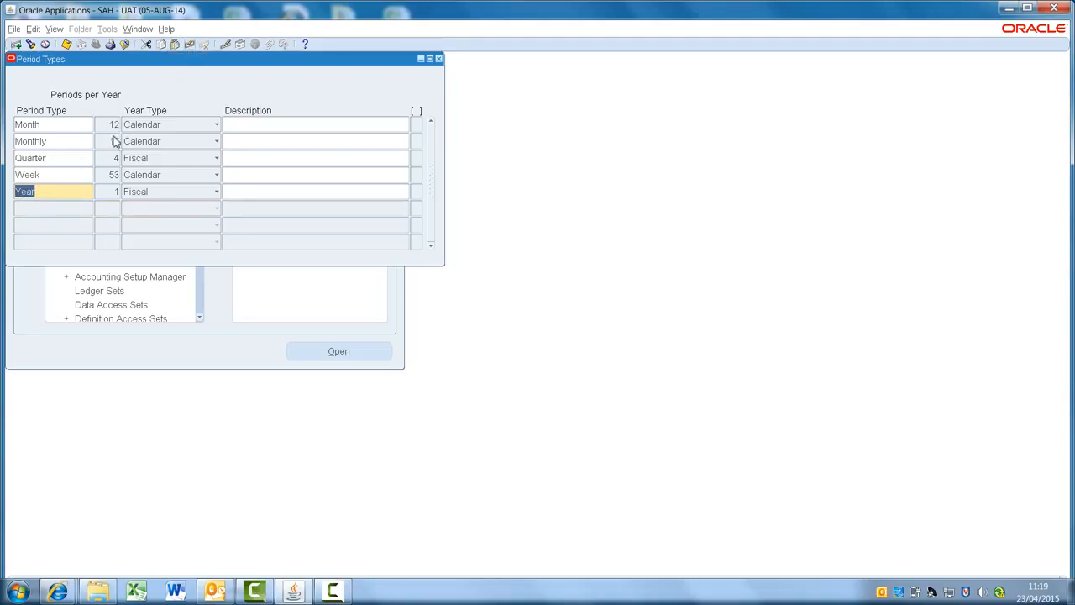
Check the Monthly period type, close the period types and open the Accounting calendar function.
double_click(60, 144)
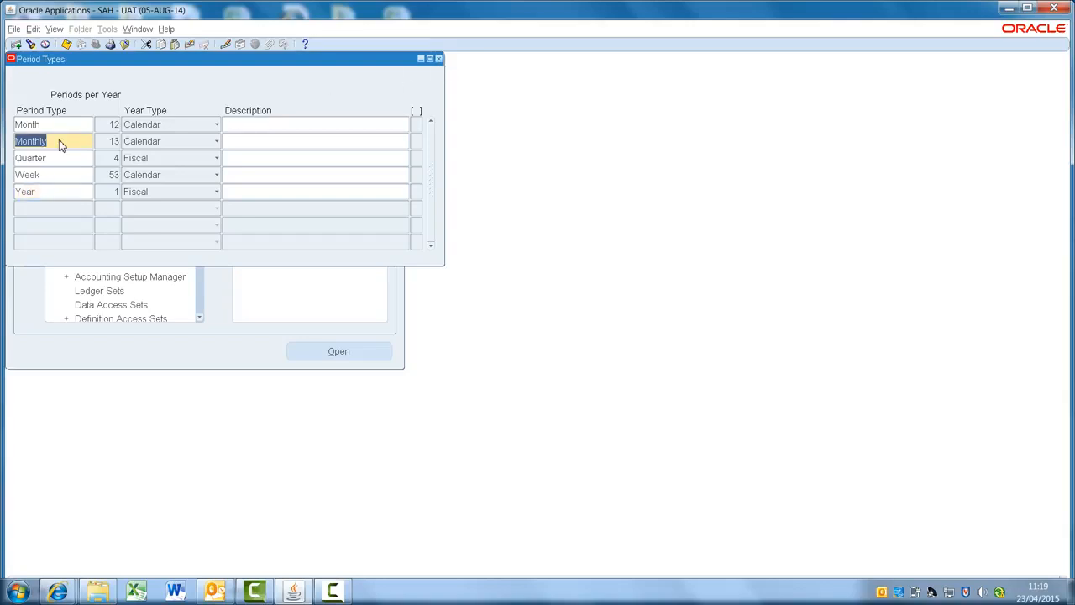
click(438, 59)
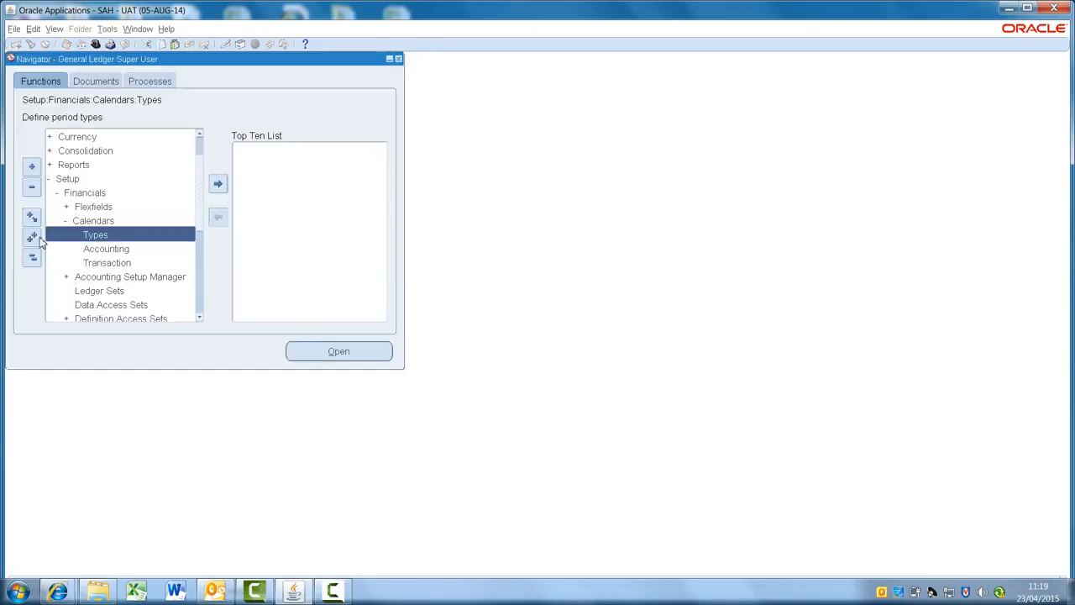
click(126, 250)
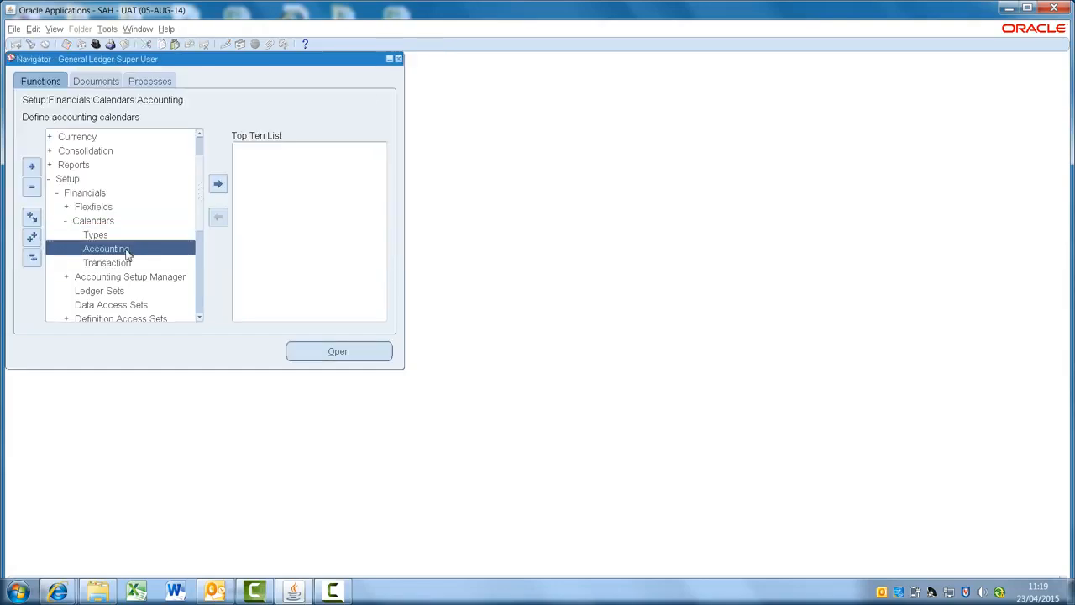
double_click(126, 249)
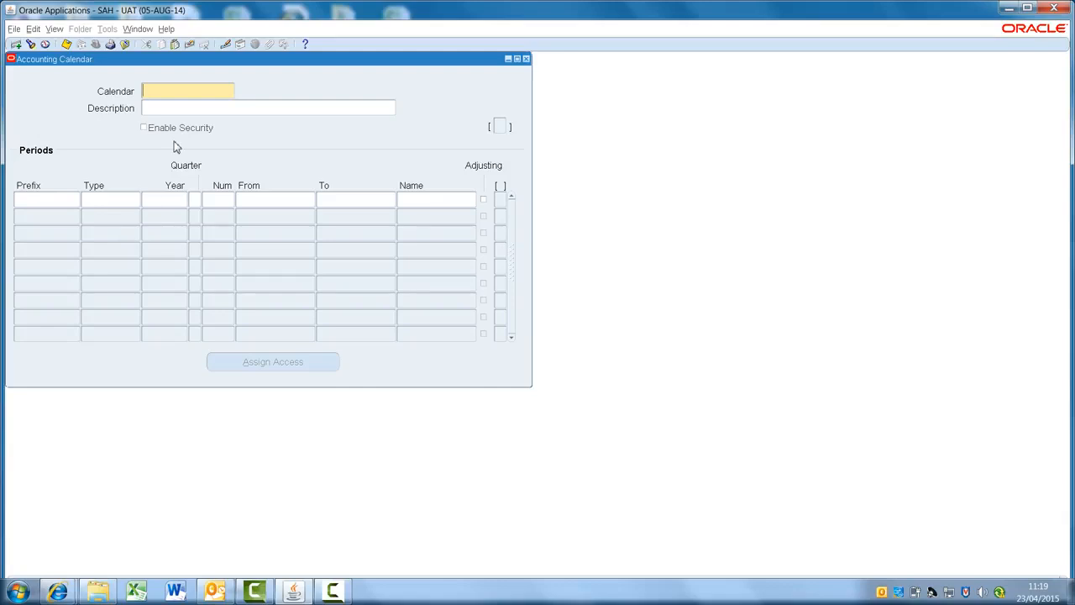
Query the accounting calendars with SAH% and examine the calendar's name and description.
key(F11)
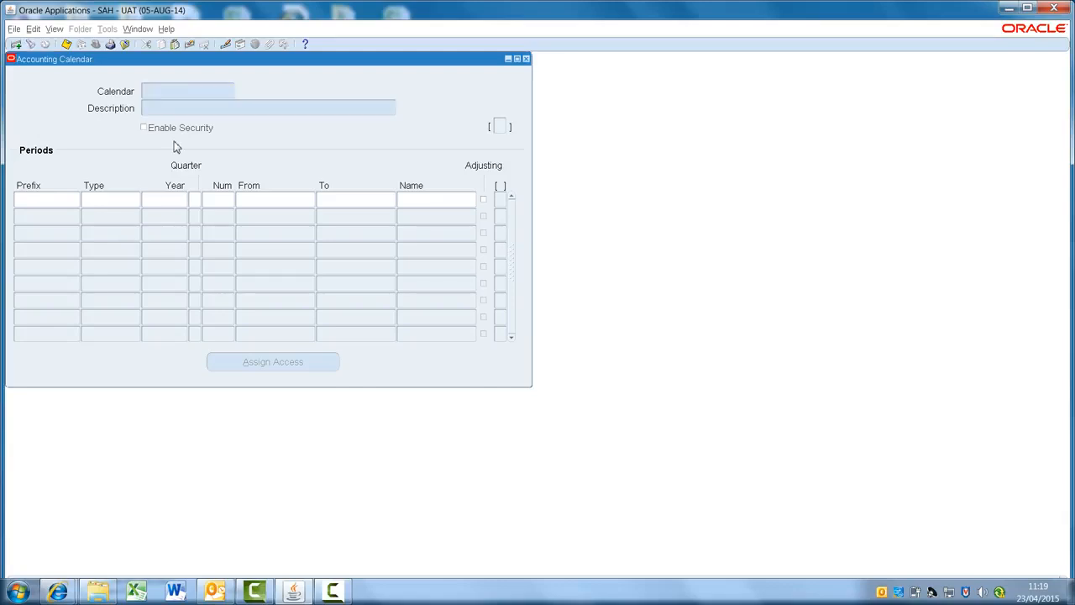
text(SAH%)
key(ctrl+F11)
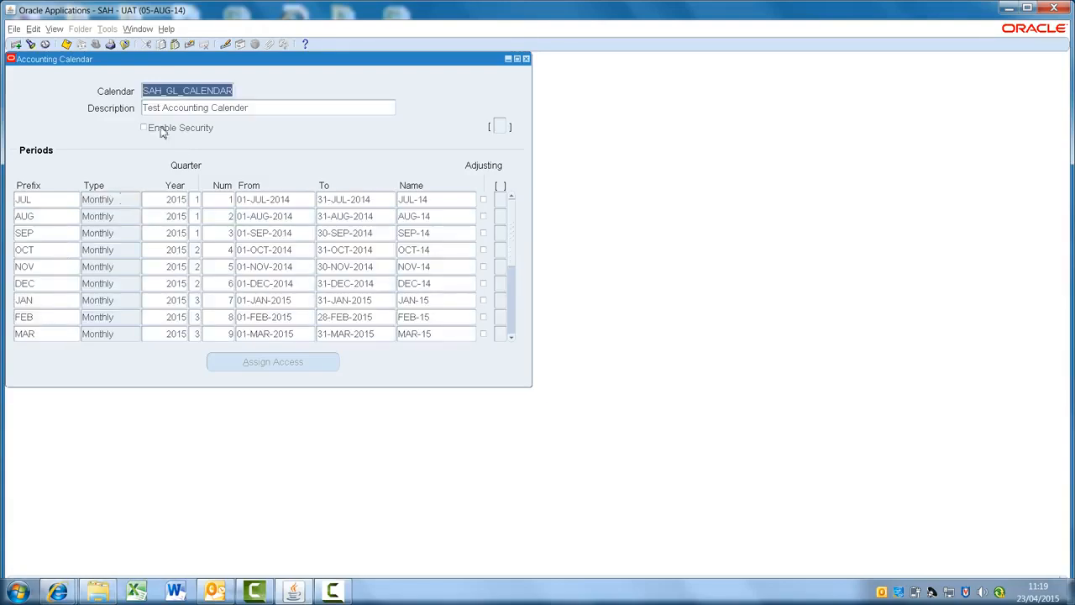
click(154, 90)
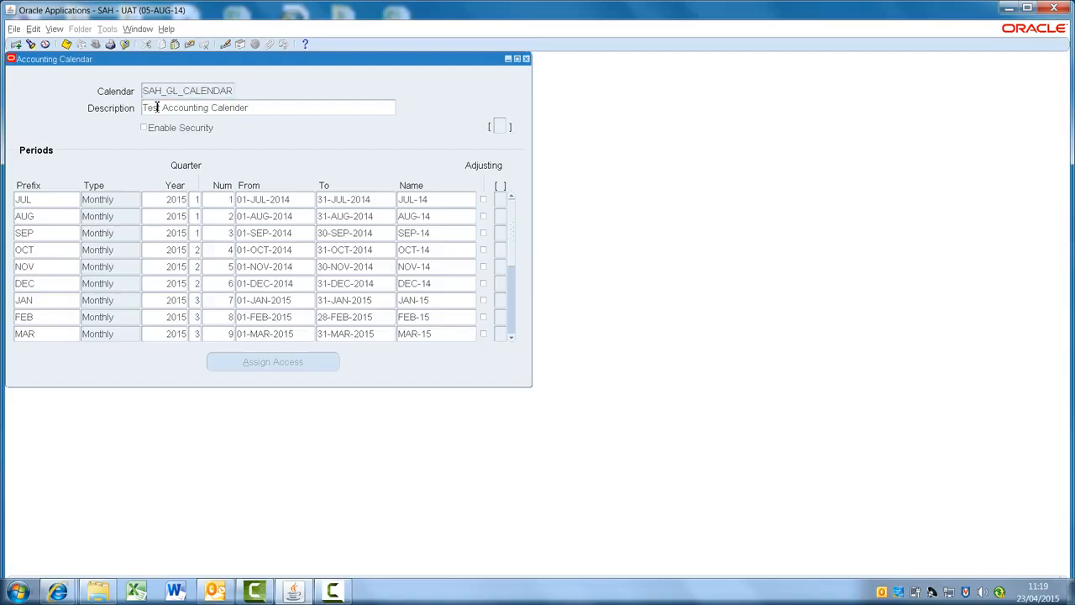
click(156, 110)
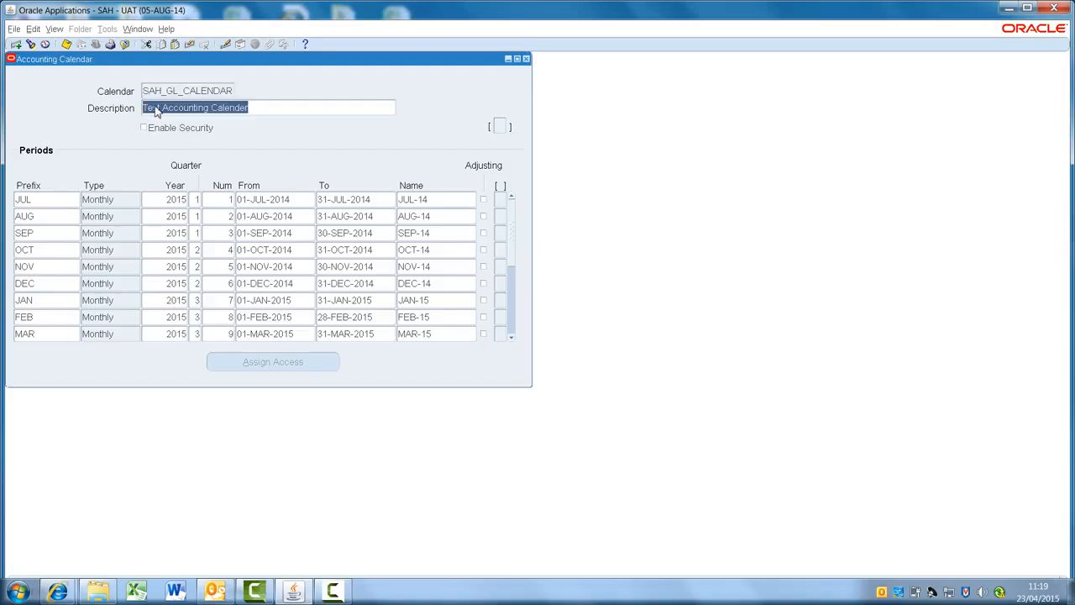
Examine the first July period of SAH_GL_CALENDAR: prefix, year, quarter, number, from and to dates, and name.
click(59, 202)
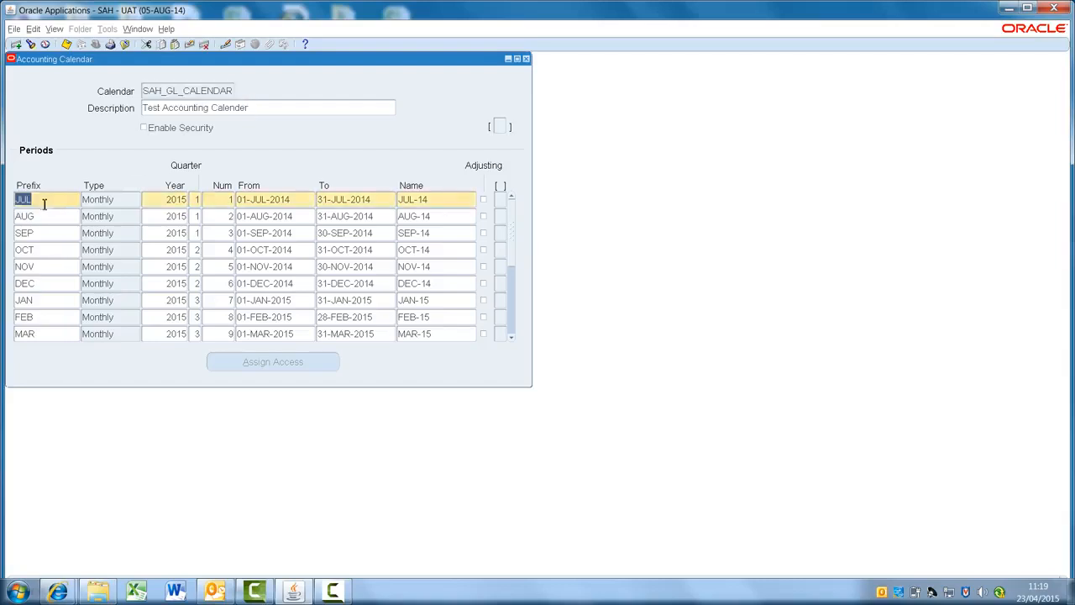
click(44, 216)
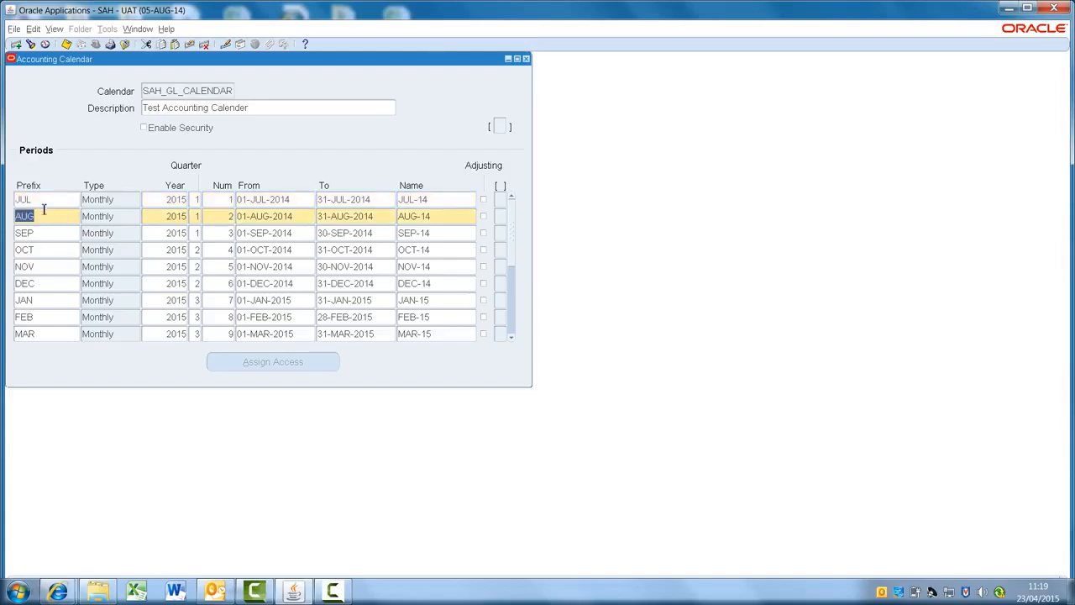
click(43, 202)
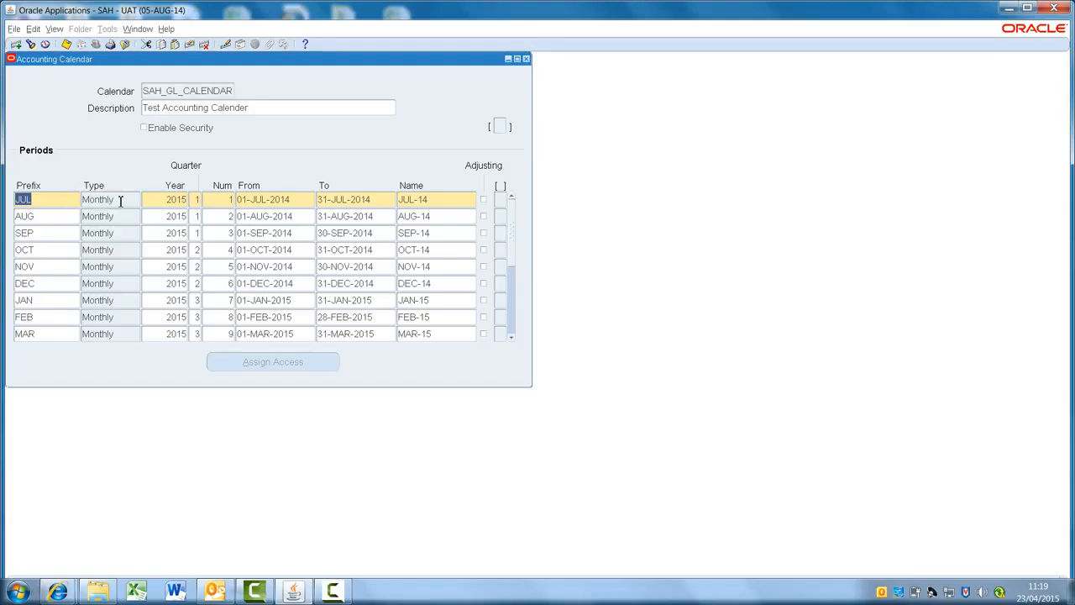
click(156, 202)
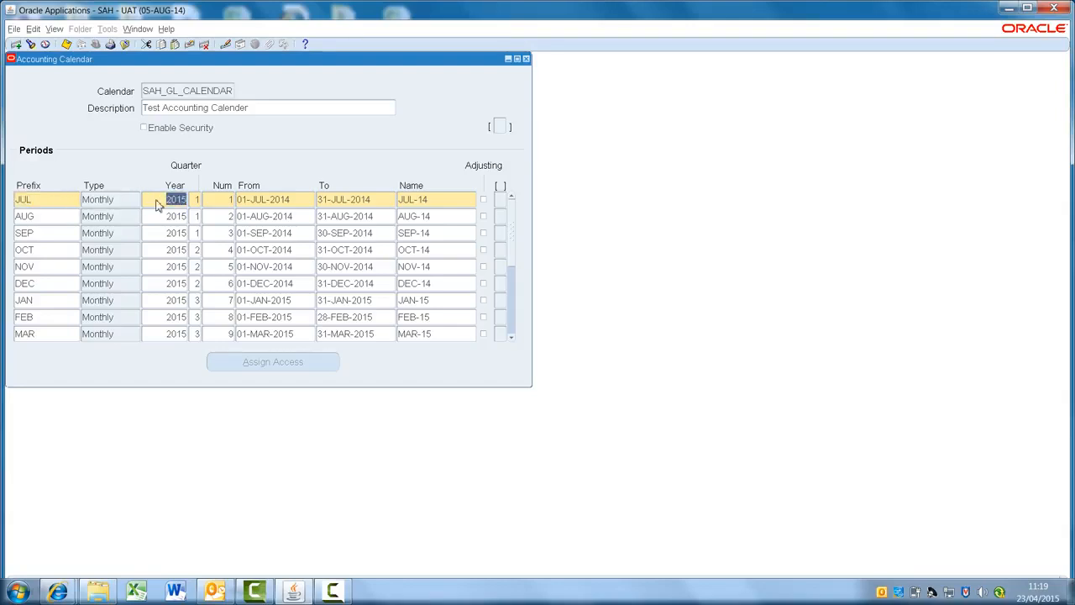
click(194, 202)
click(225, 200)
click(265, 200)
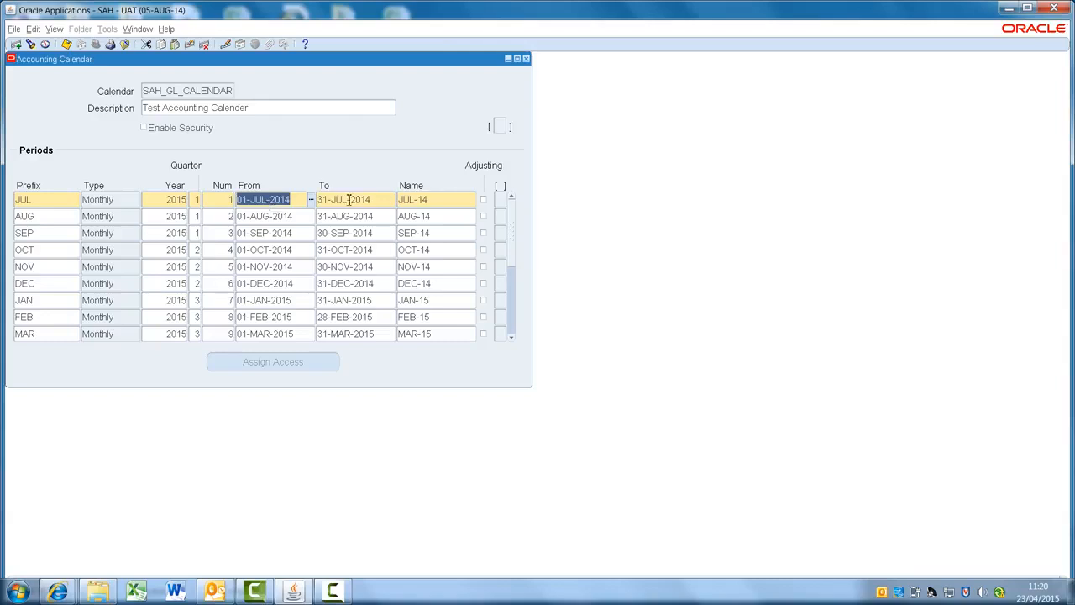
click(346, 200)
click(422, 200)
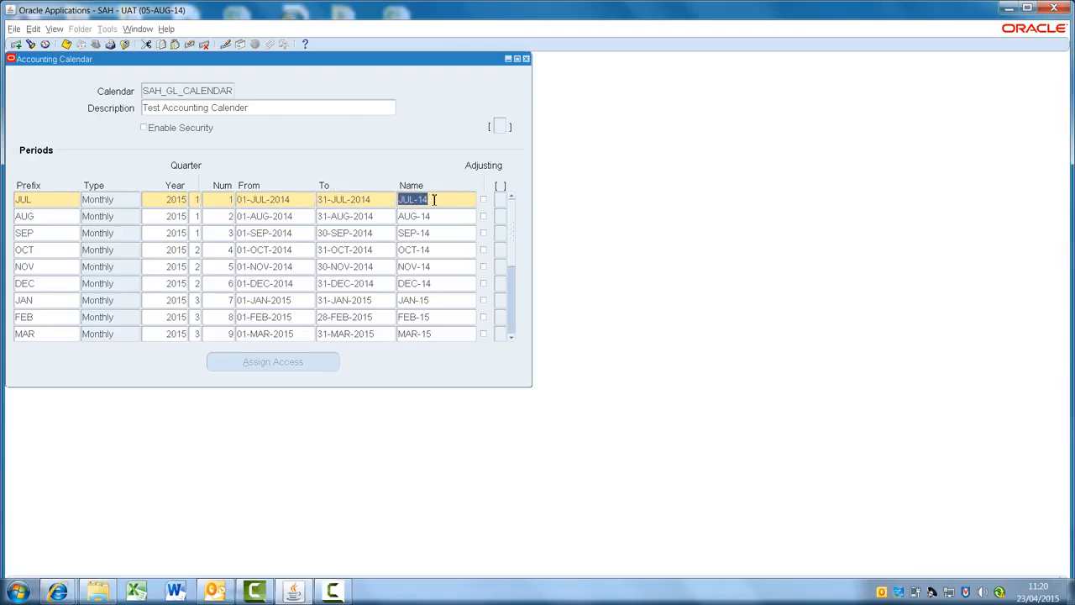
Try to mark the JUL-14 period of SAH_GL_CALENDAR as adjusting, and return to the calendar's name.
click(483, 200)
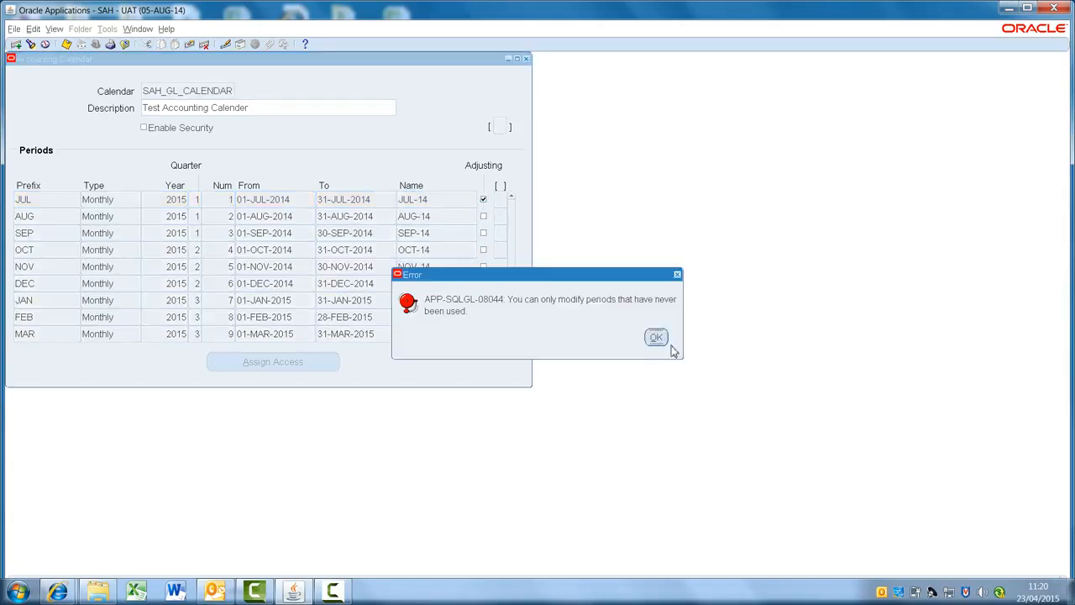
click(658, 337)
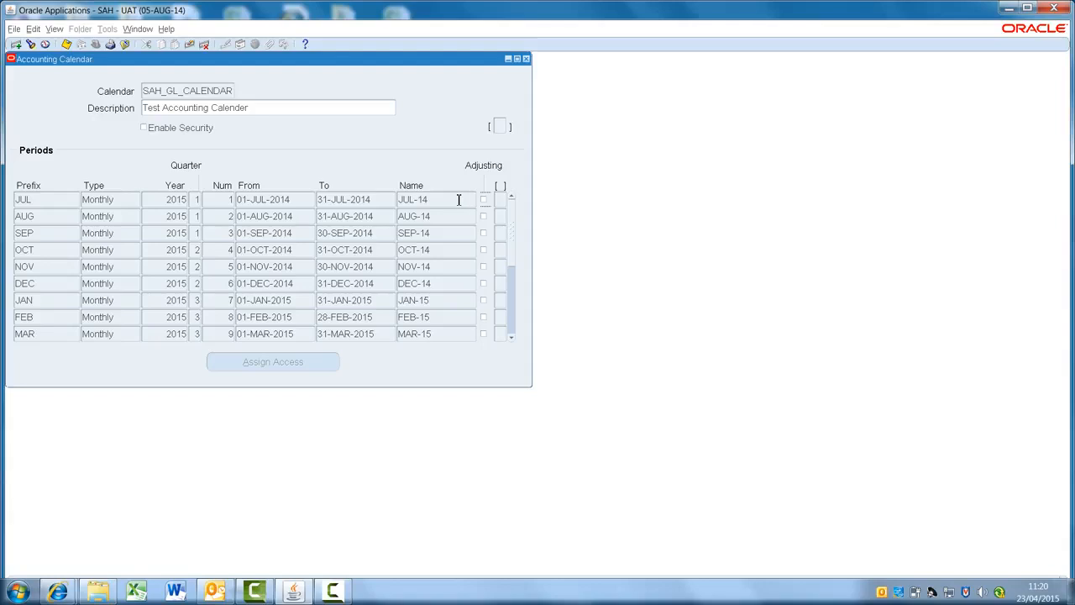
right_click(206, 92)
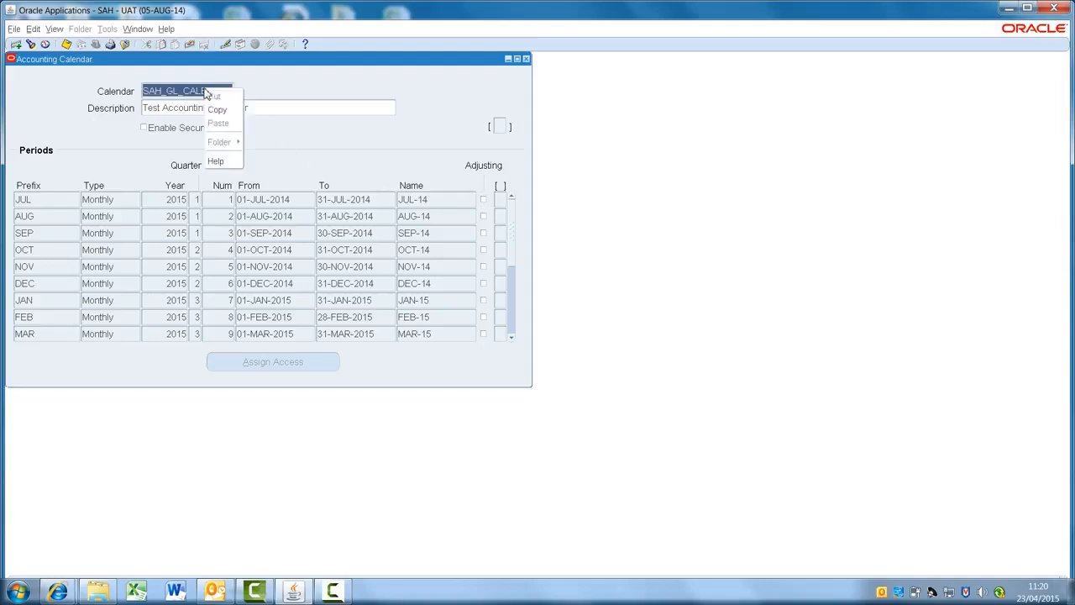
click(180, 92)
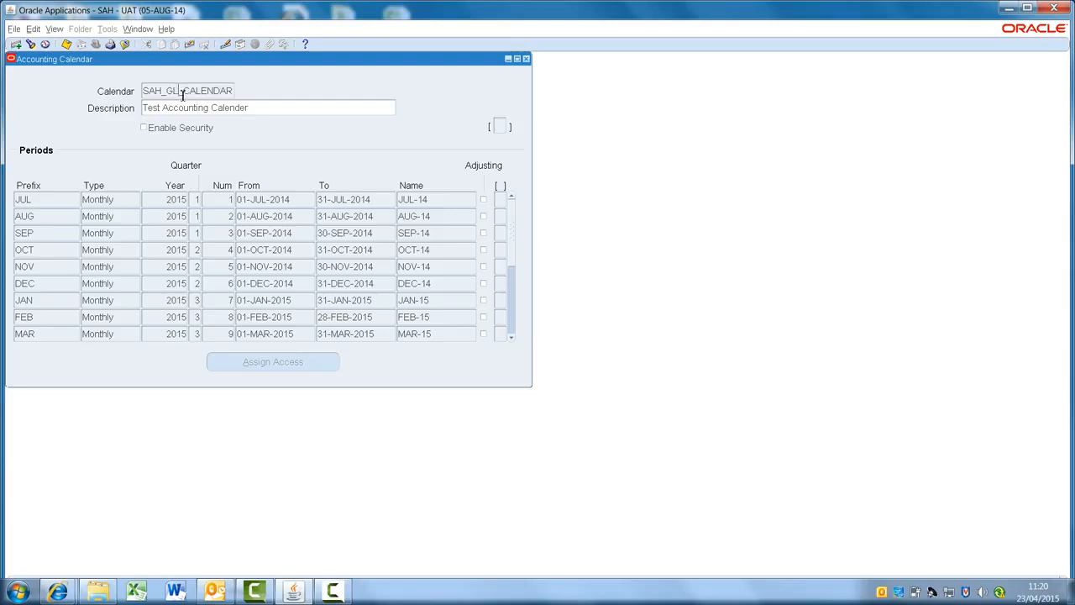
Start a new accounting calendar named Trng Calendar with the description Training Calendar.
click(16, 43)
click(567, 353)
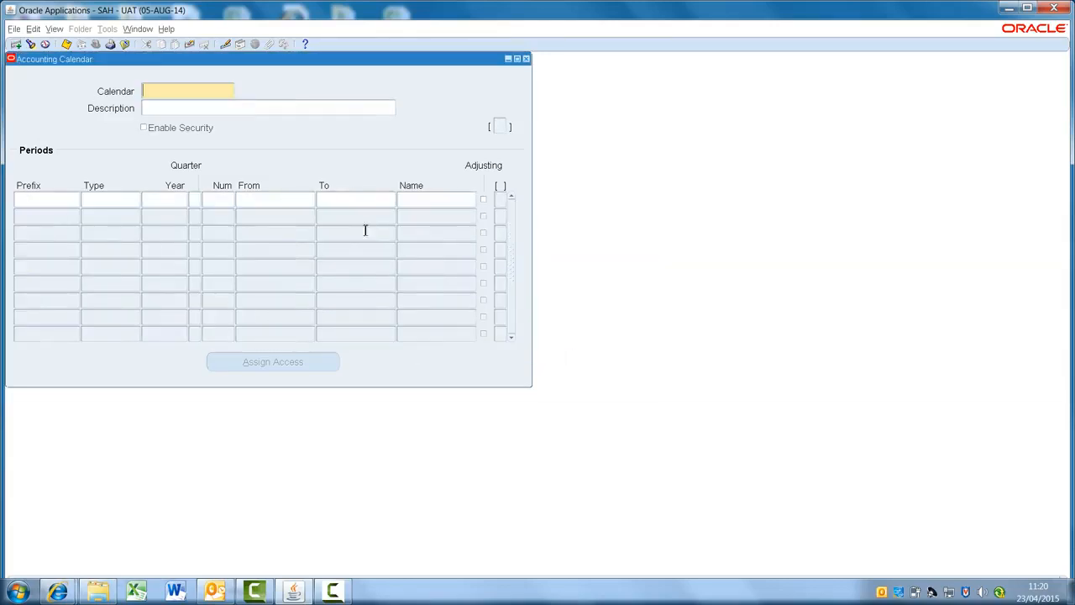
text(Training)
text( C)
text(alend)
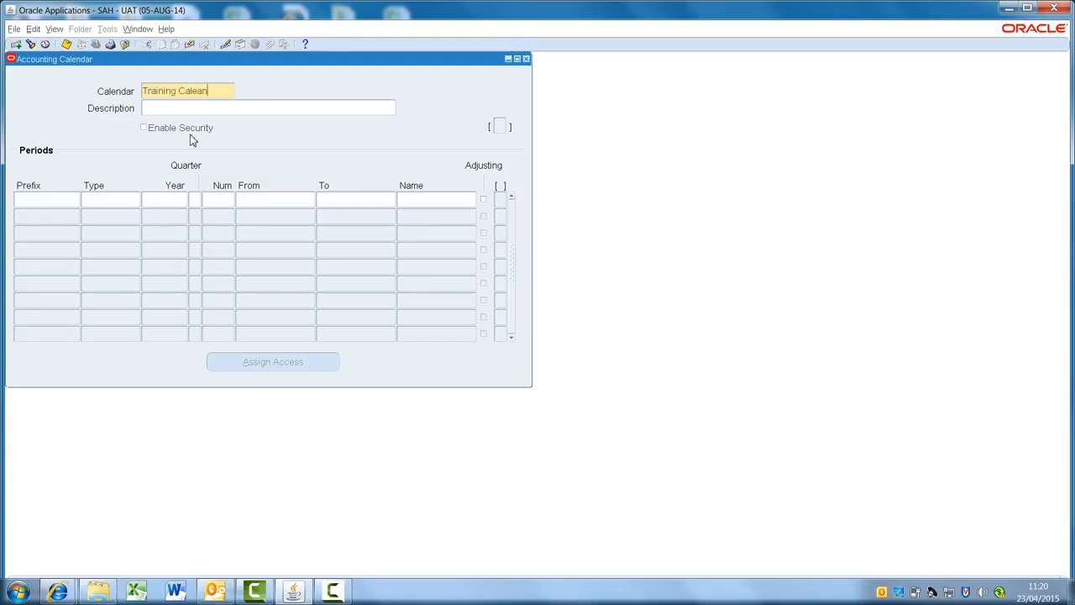
key(BackSpace)
key(BackSpace)
text(nd)
key(Tab)
key(shift+Tab)
key(End)
key(BackSpace)
key(BackSpace)
key(BackSpace)
key(BackSpace)
key(BackSpace)
key(BackSpace)
key(BackSpace)
key(BackSpace)
key(BackSpace)
key(BackSpace)
key(BackSpace)
key(BackSpace)
key(BackSpace)
text(ng Calendar)
key(Tab)
text(Training Calendar)
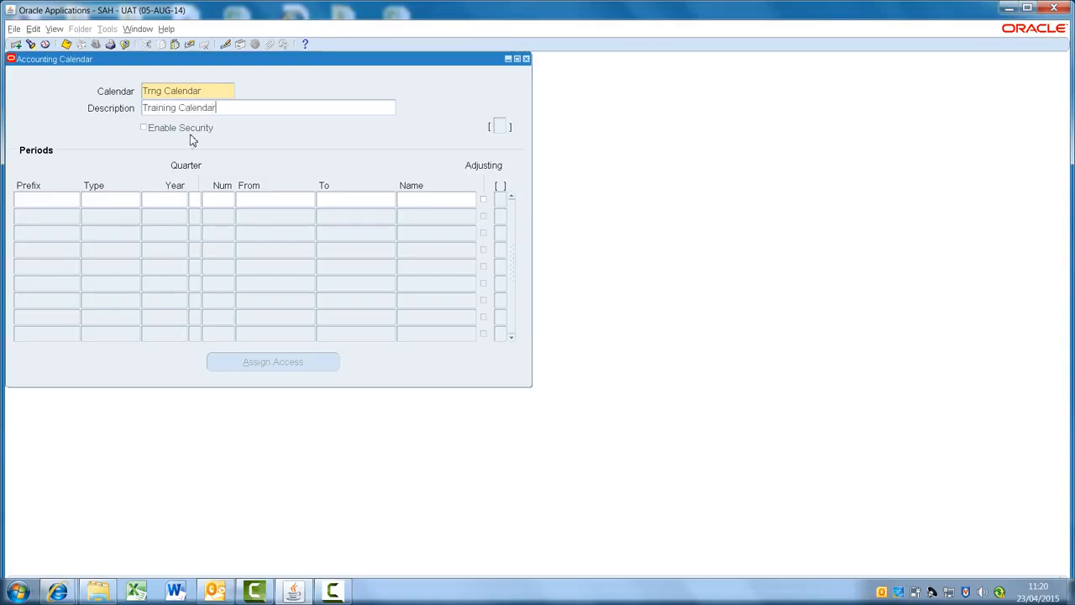
Add a first period to Trng Calendar with the prefix JAN and the period type Monthly.
click(29, 199)
text(JAN)
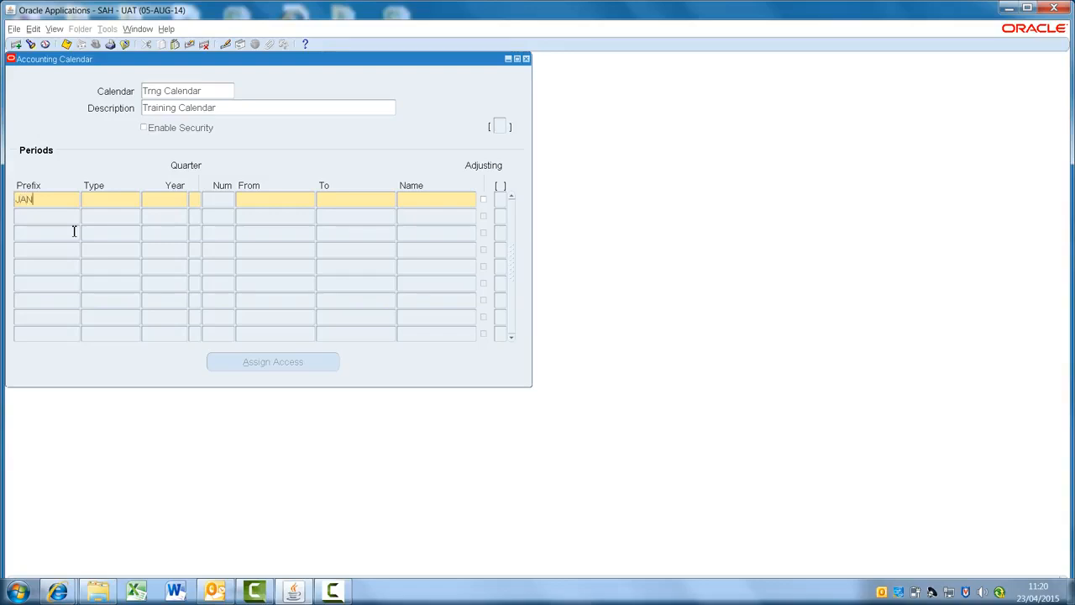
key(Tab)
text(month)
key(Tab)
key(Down)
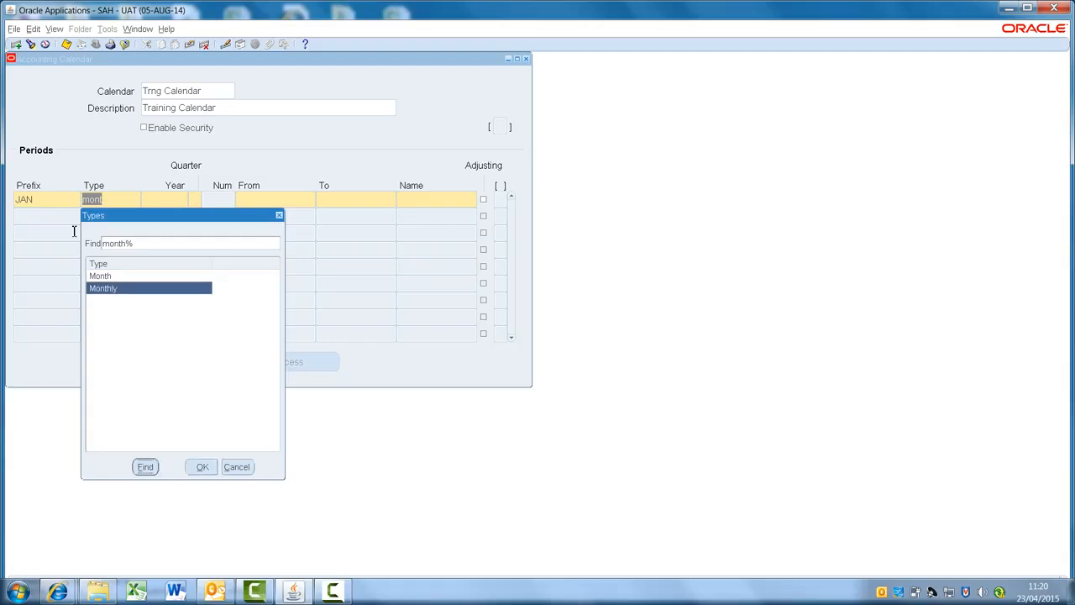
key(Up)
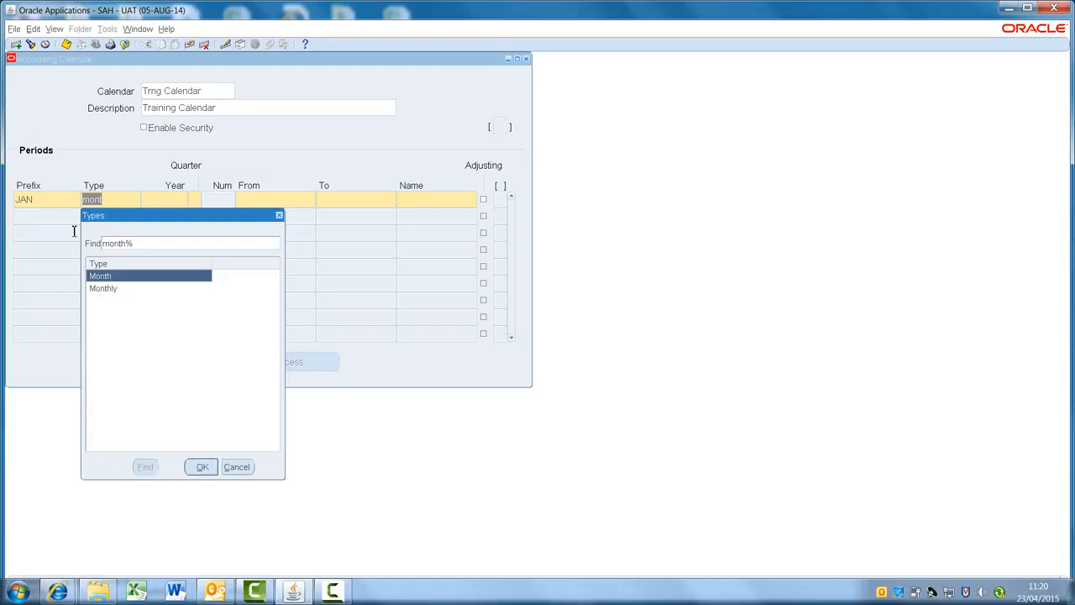
double_click(118, 288)
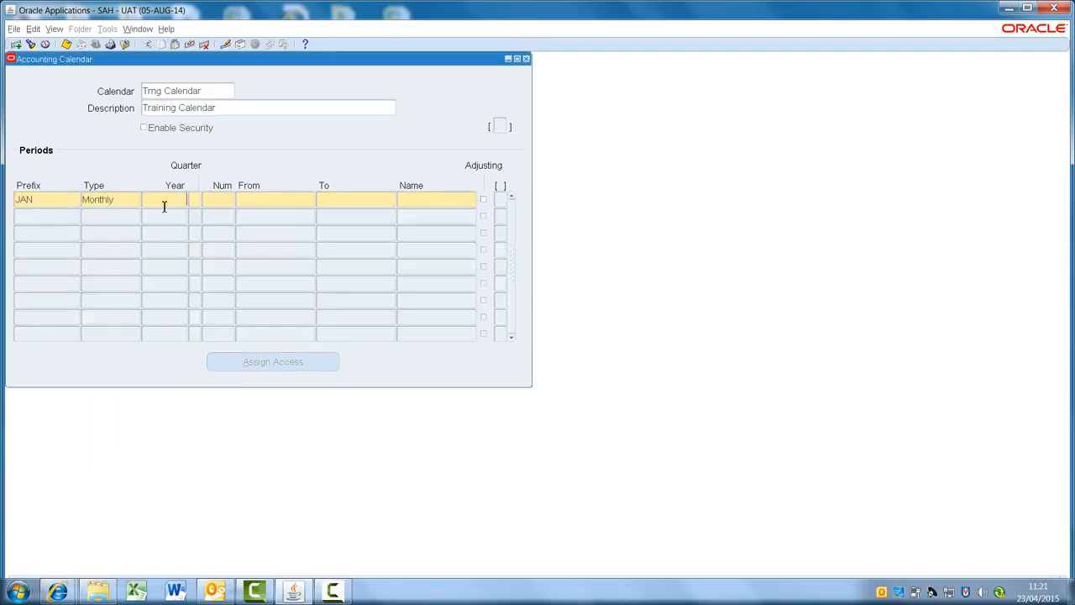
Complete the JAN period with year 2015, quarter 1, number 1, from 01-JAN-2015 to 31-JAN-2015.
text(2015)
key(Tab)
text(1)
key(Tab)
text(01-JAN-)
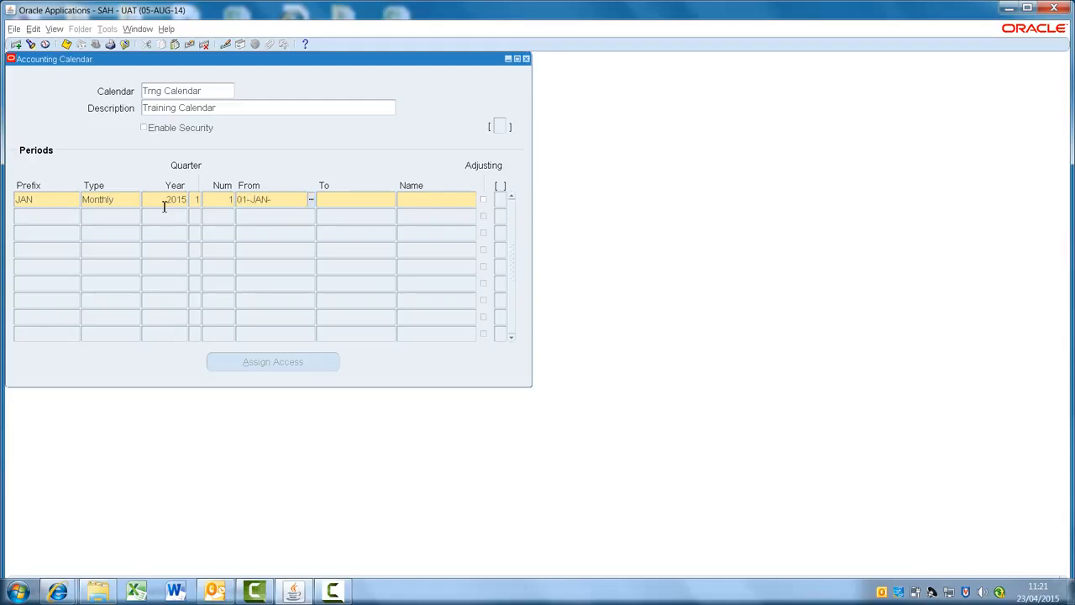
text(2015)
key(Tab)
text(31-JAN-2015)
key(Tab)
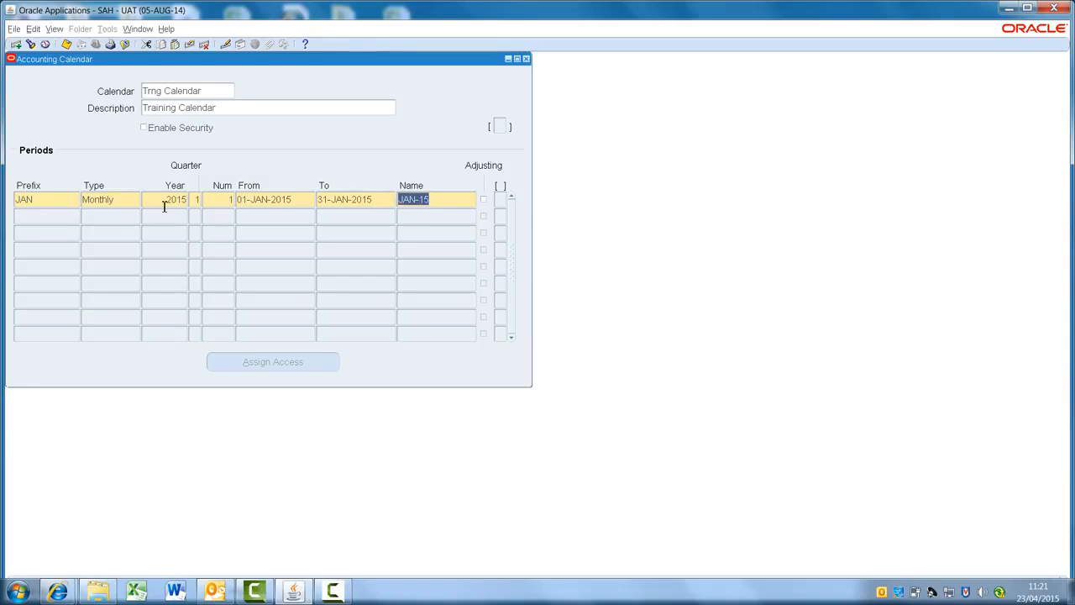
click(451, 201)
drag(445, 199, 394, 200)
Add a second period to Trng Calendar with the prefix FEB and the period type Monthly.
click(42, 218)
text(FEB)
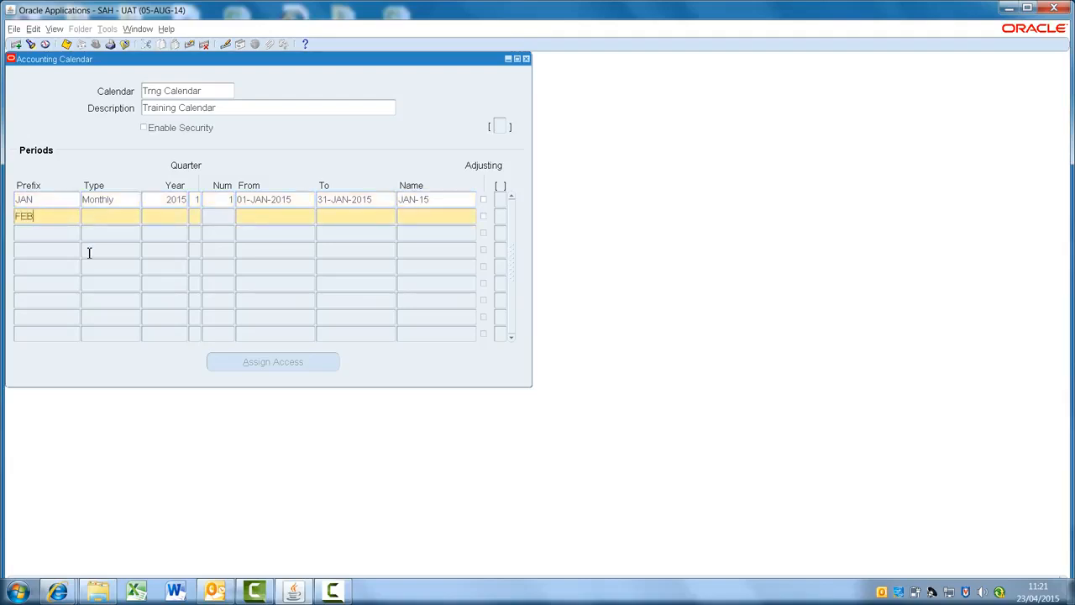
key(Tab)
text(Monthly)
key(Tab)
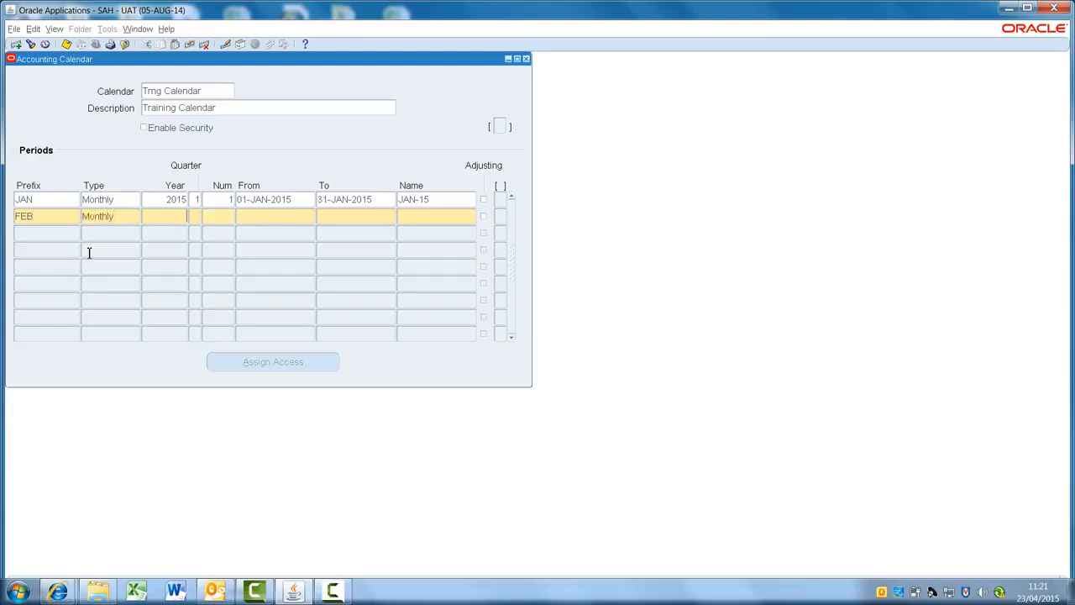
Complete the FEB period with year 2015, quarter 1, number 2, from 01-FEB-2015 to 28-FEB-2015, and save the calendar.
text(20)
key(Tab)
text(1)
key(Tab)
text(01-FEB-2)
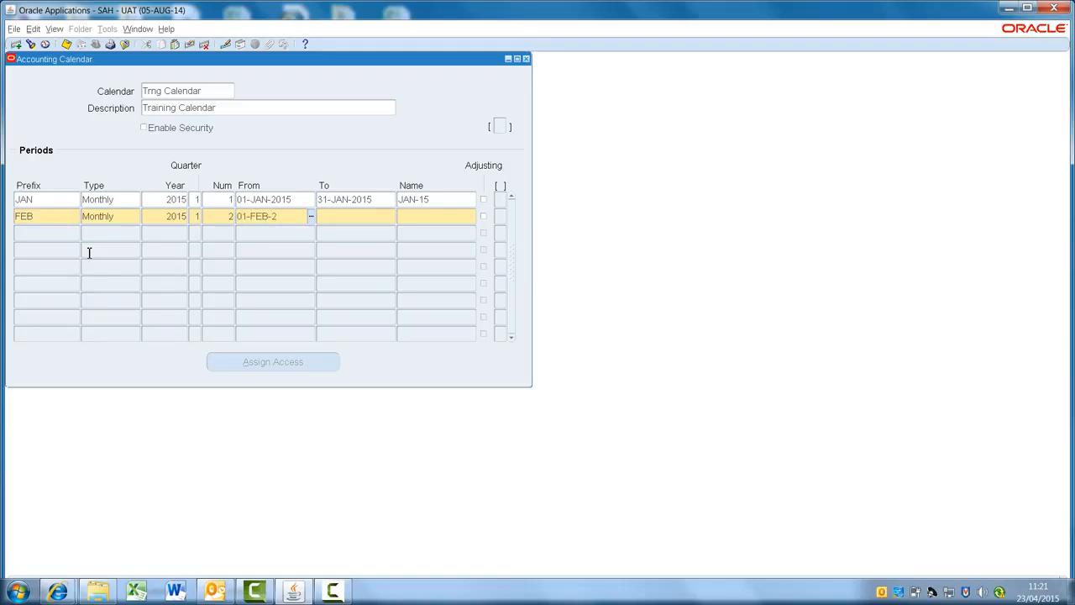
text(015)
key(Tab)
text(28-FEB)
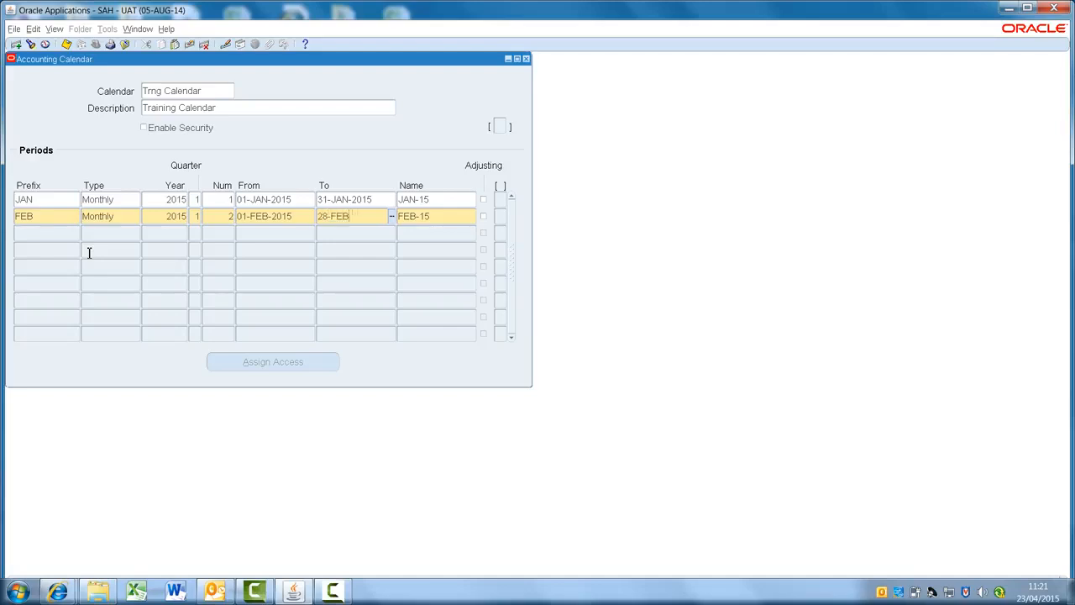
text(-2015)
key(Tab)
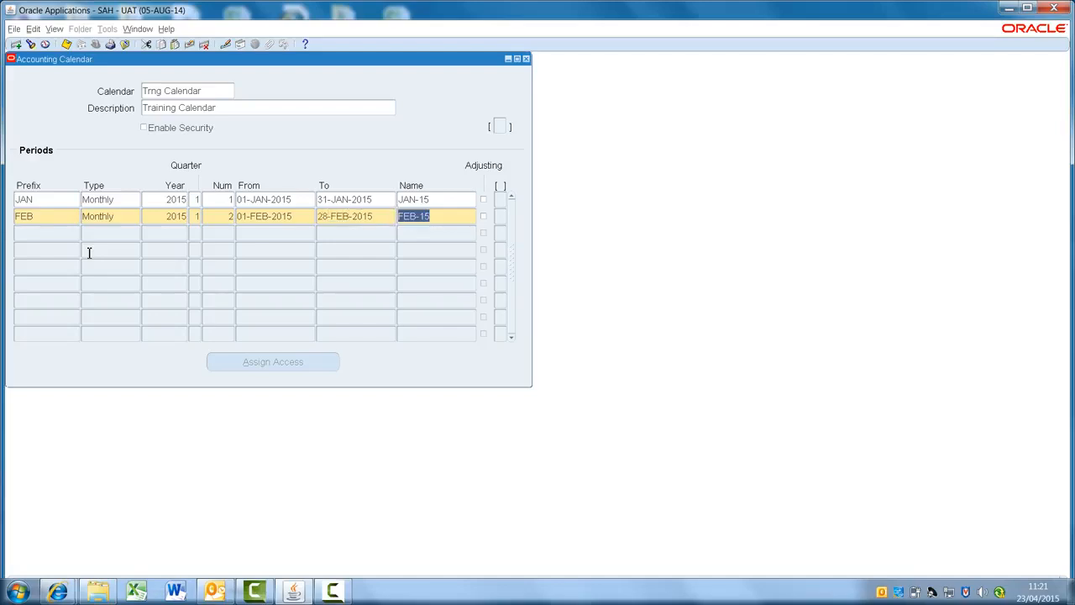
click(49, 219)
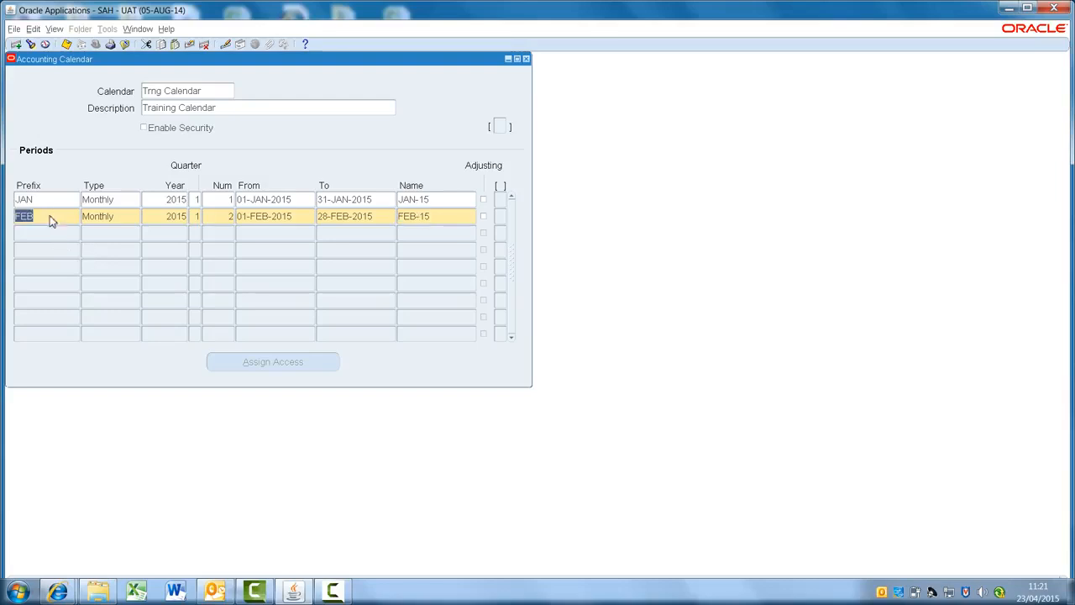
click(67, 46)
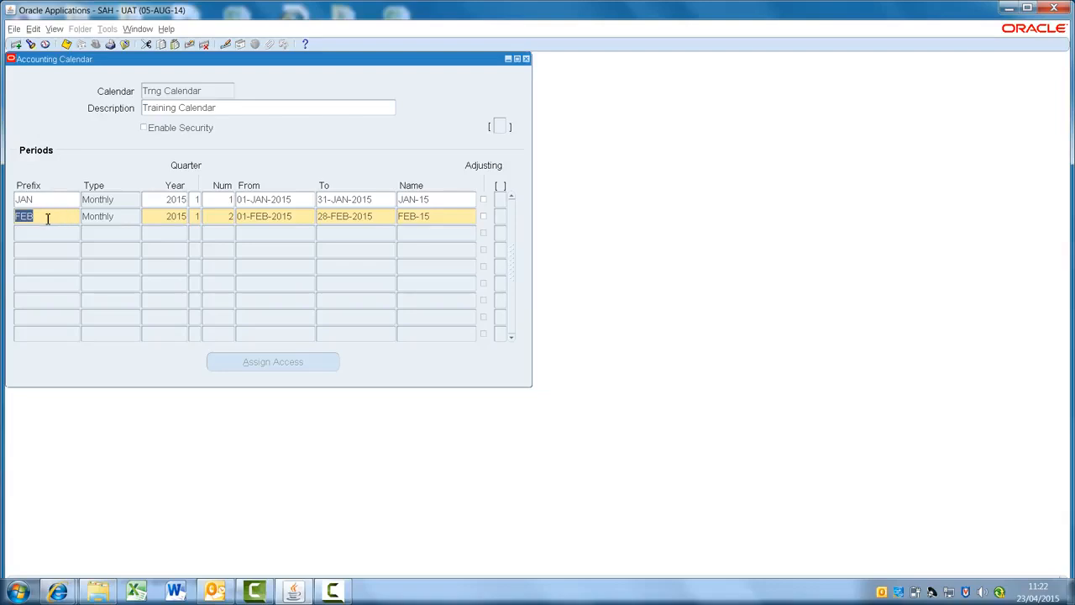
Review the 2015 monthly periods of Trng Calendar, starting from January.
mouse_move(342, 594)
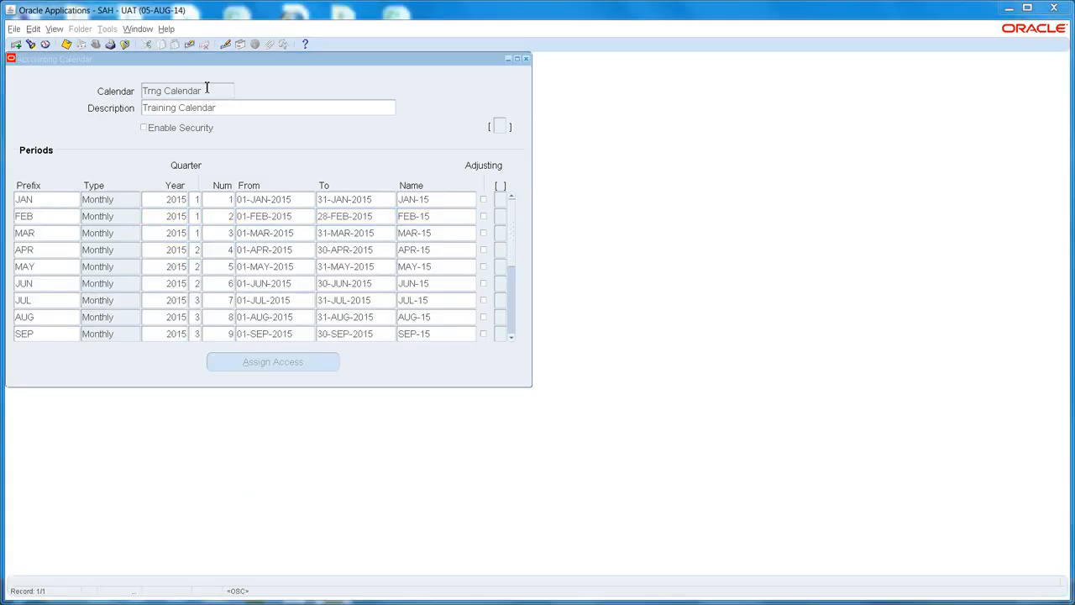
click(207, 88)
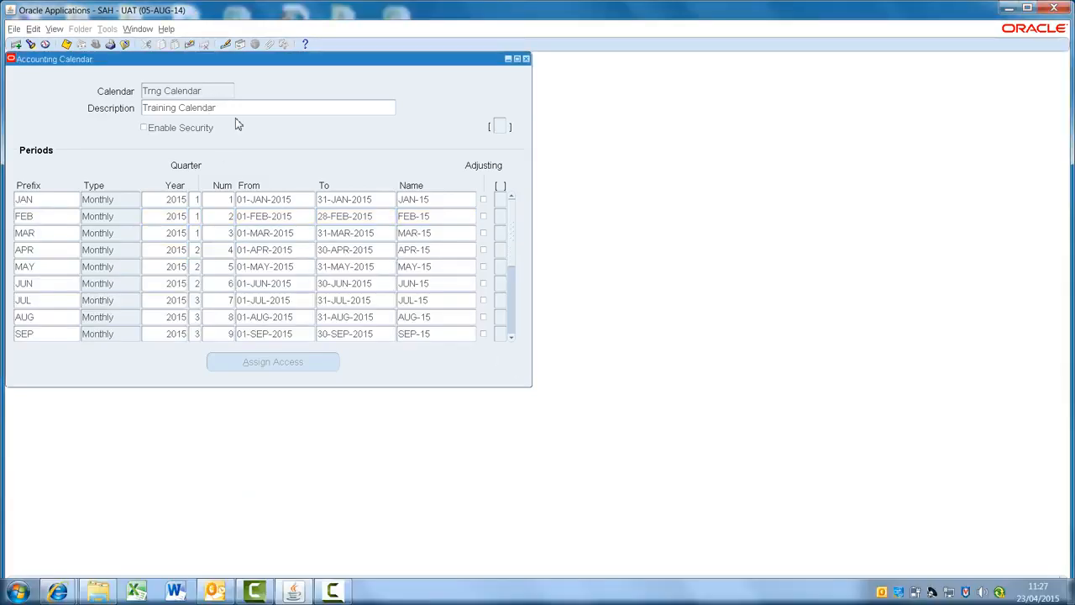
click(54, 202)
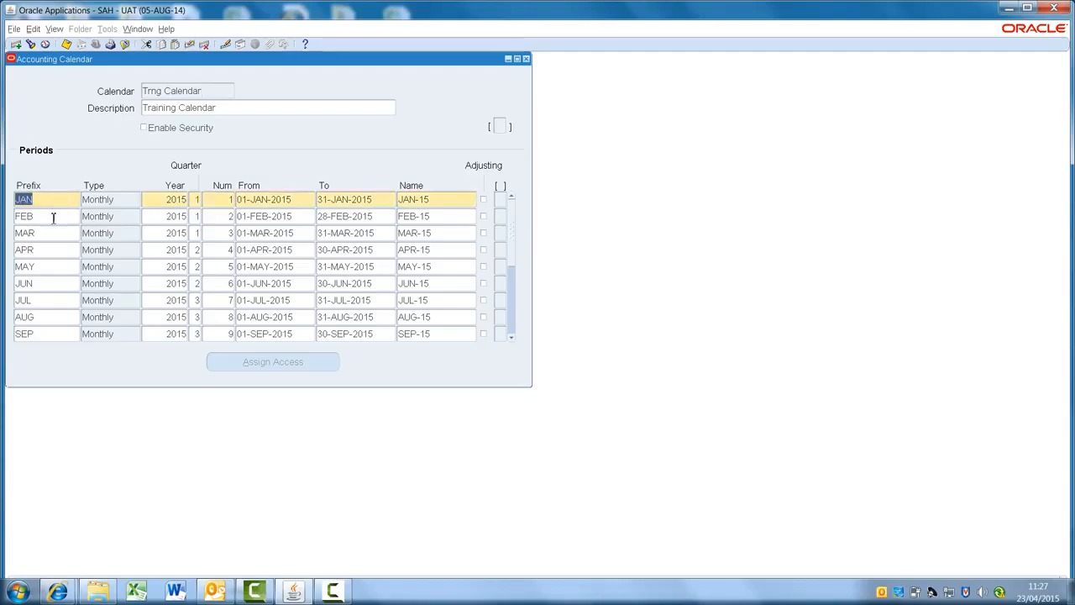
click(53, 217)
click(56, 233)
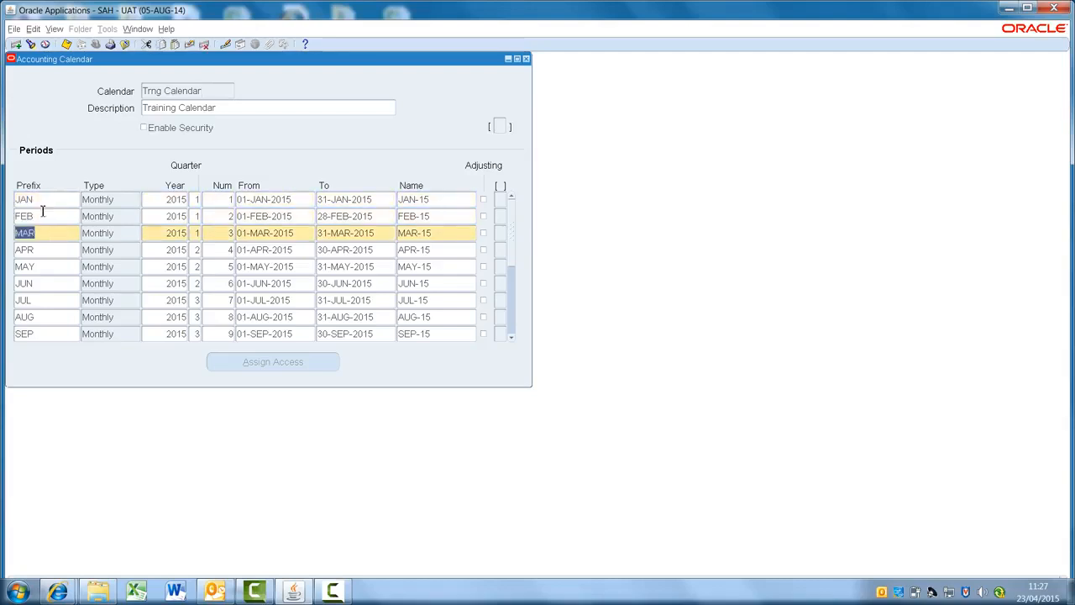
scroll(59, 275, down, 4)
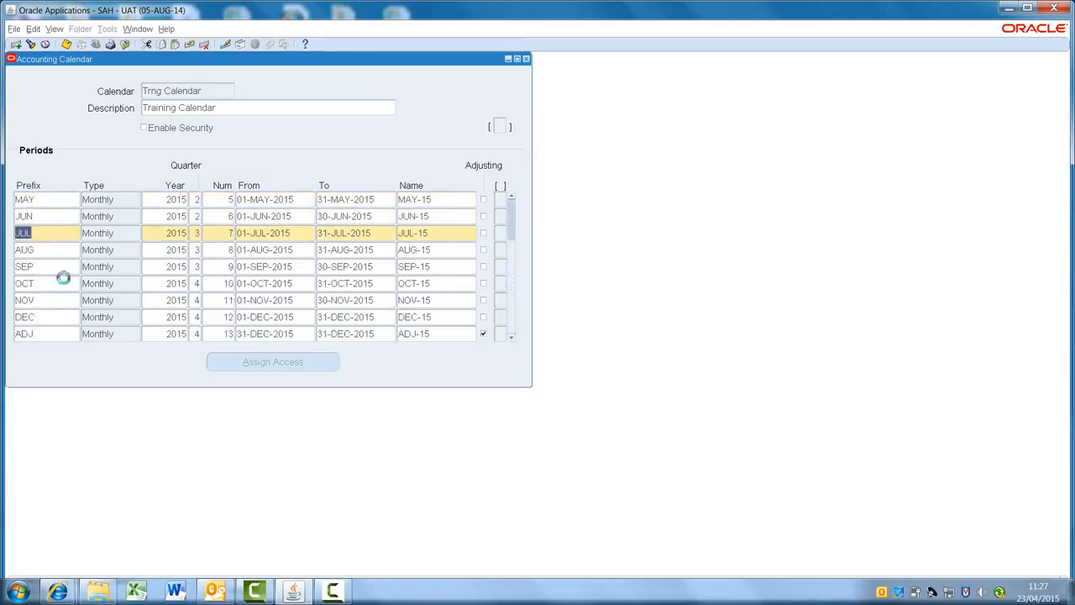
Examine the December period and the ADJ adjusting period of Trng Calendar, including the adjusting period's from and to dates and number.
click(40, 317)
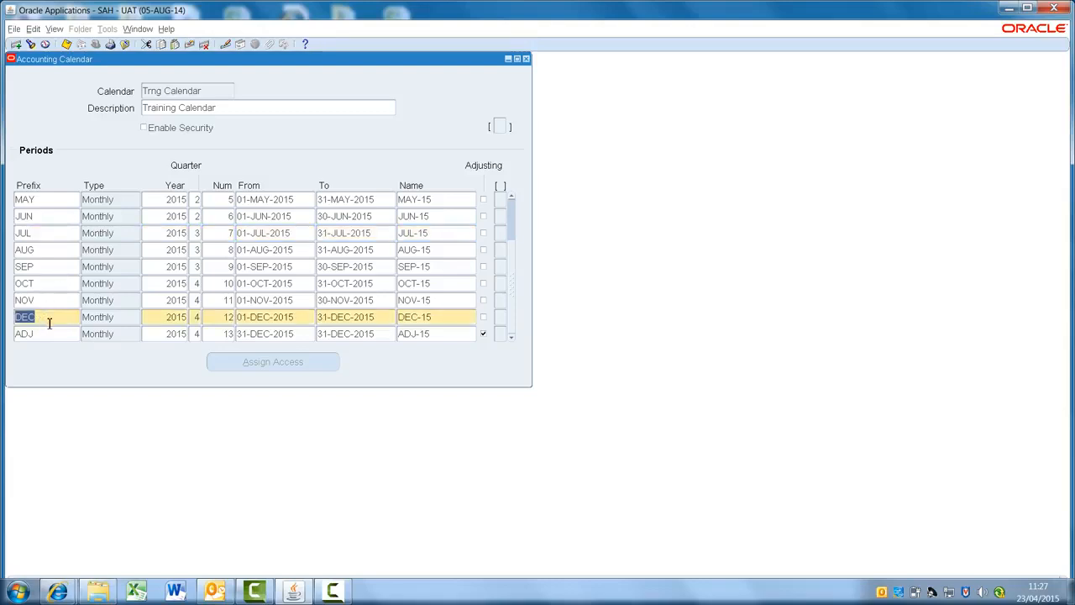
click(42, 334)
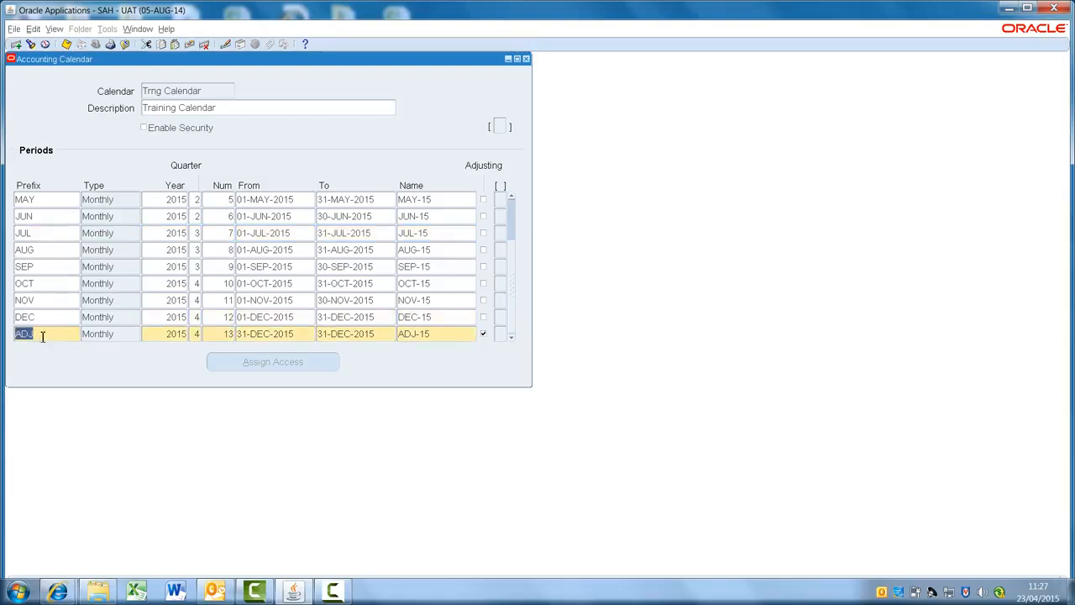
click(299, 334)
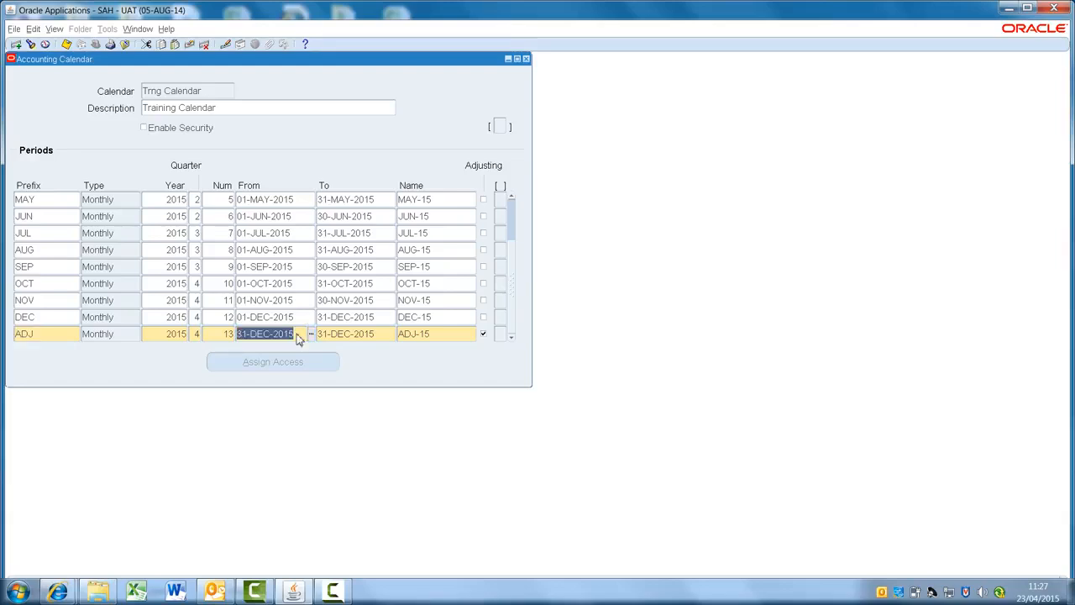
click(378, 335)
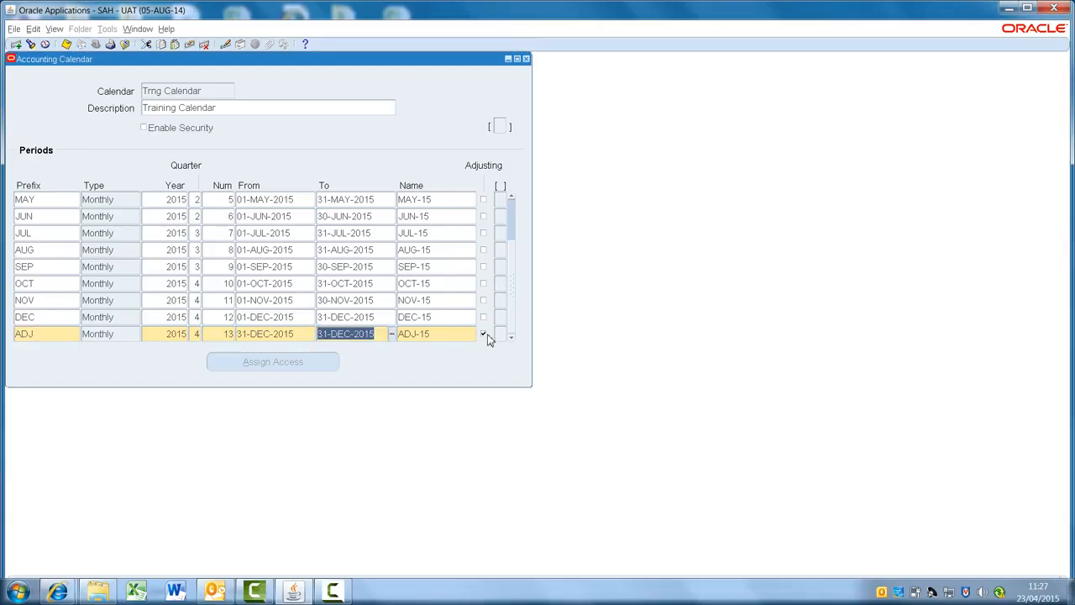
click(223, 335)
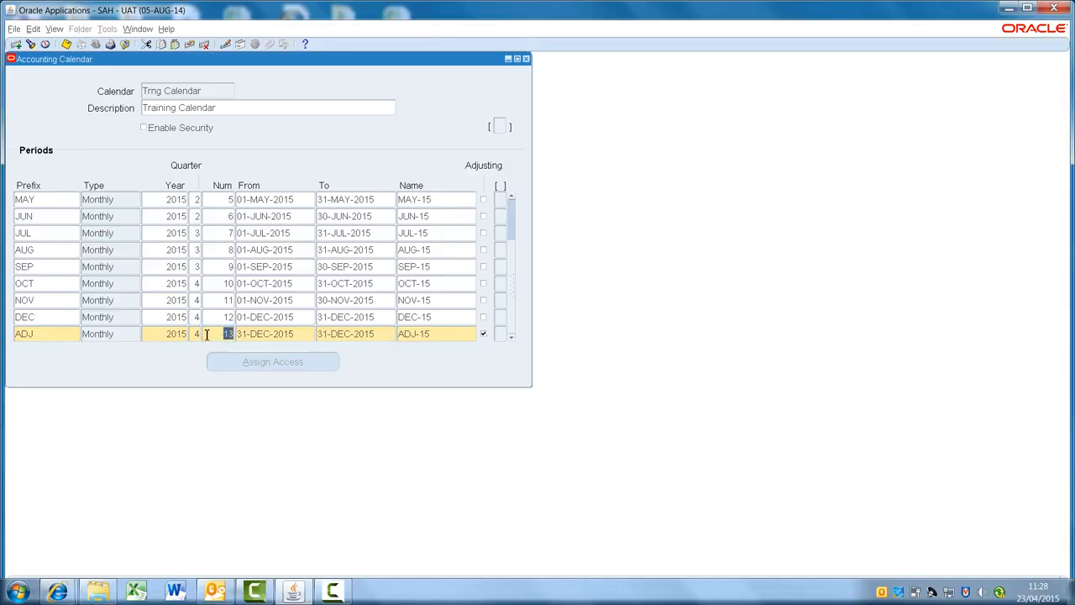
click(51, 317)
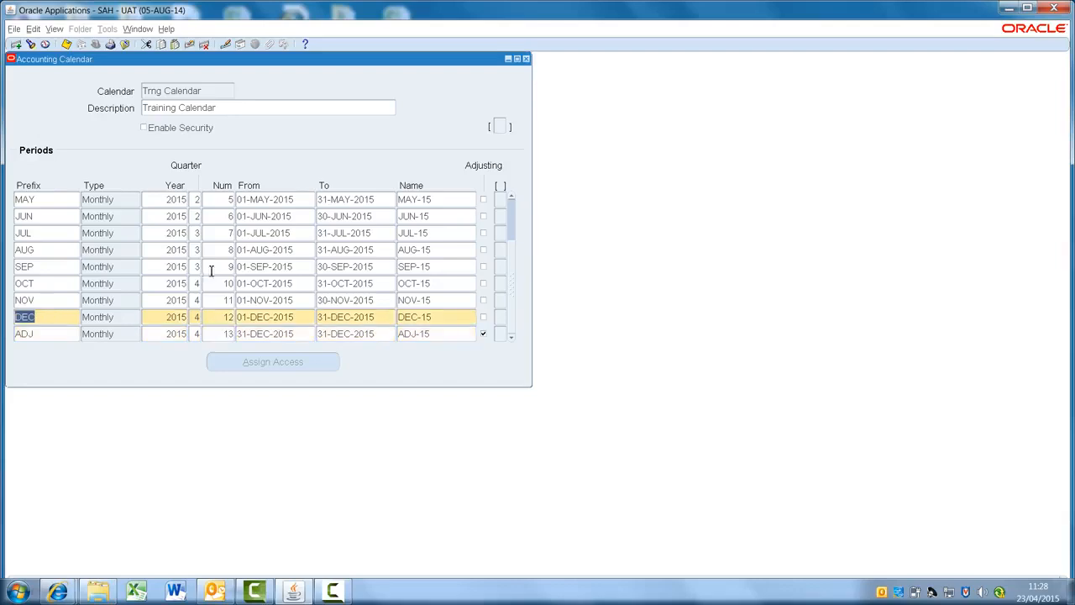
Close the accounting calendar and open the currency definitions from the General Ledger setup functions.
click(527, 60)
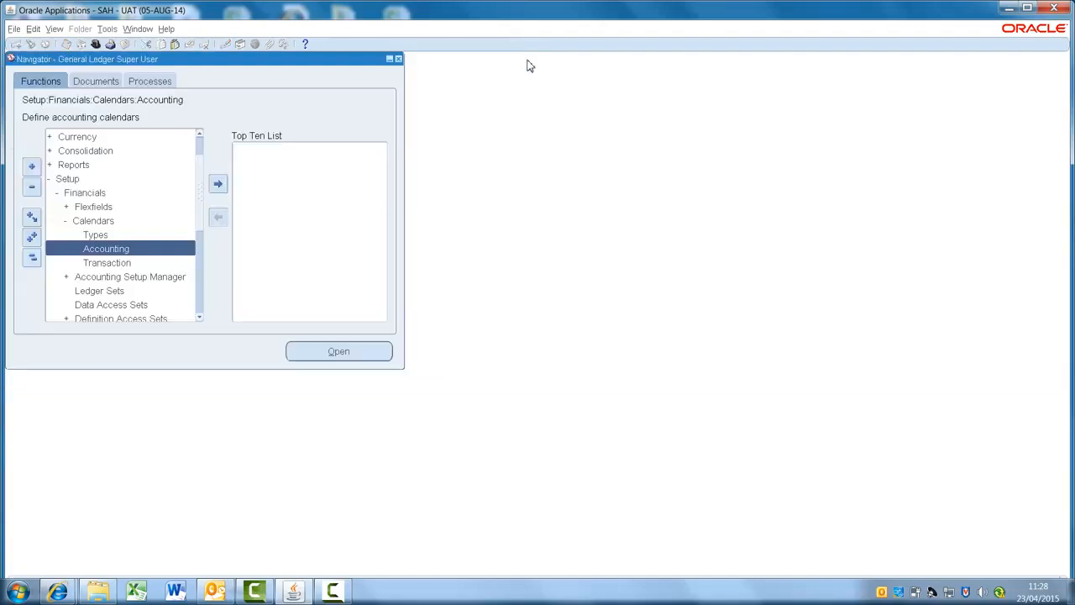
double_click(88, 193)
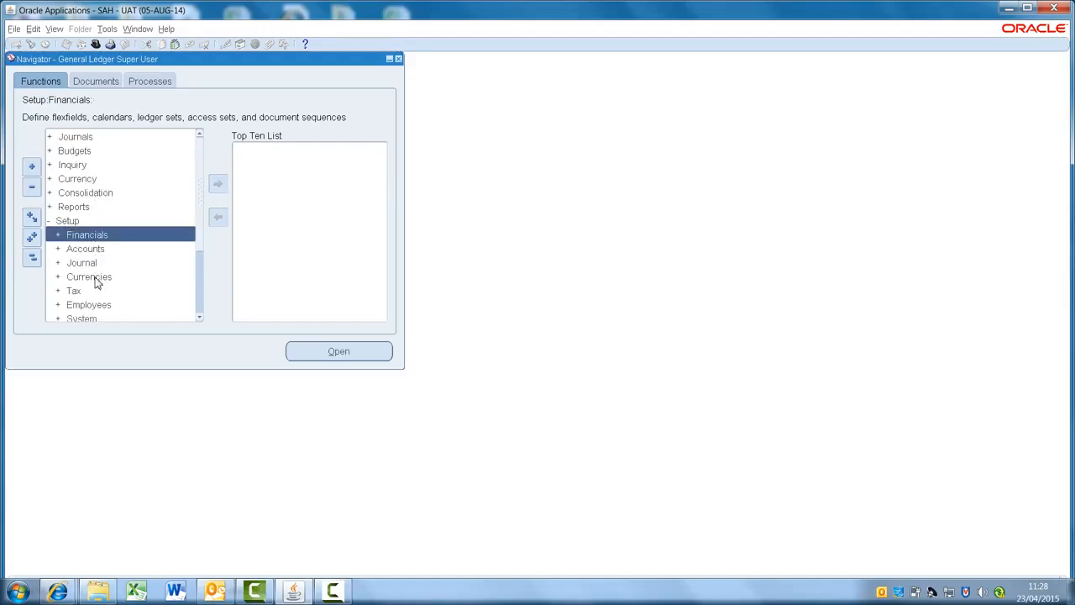
double_click(69, 221)
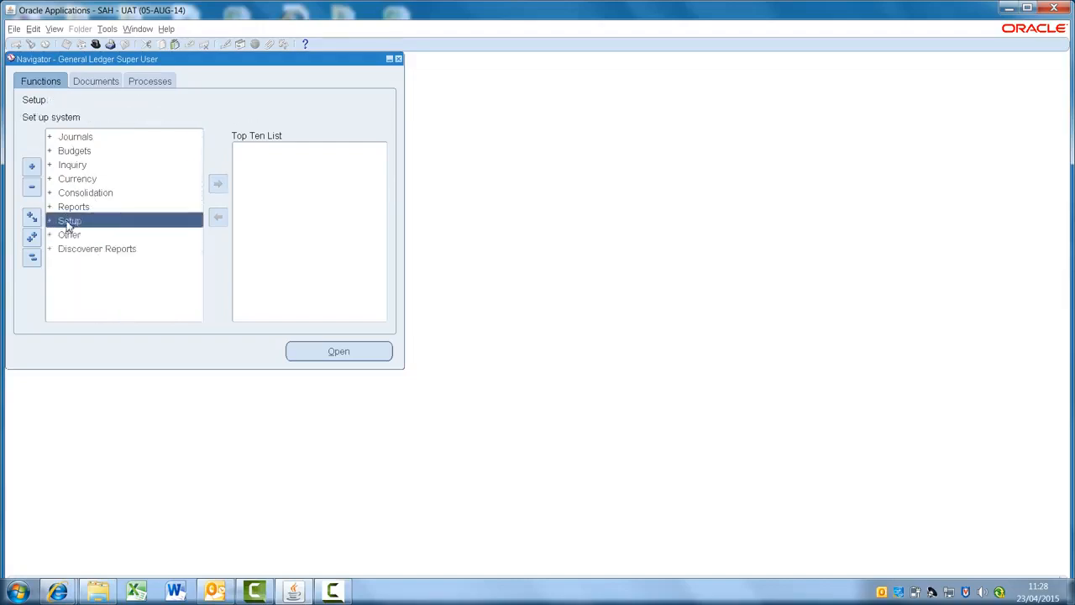
double_click(71, 221)
double_click(85, 278)
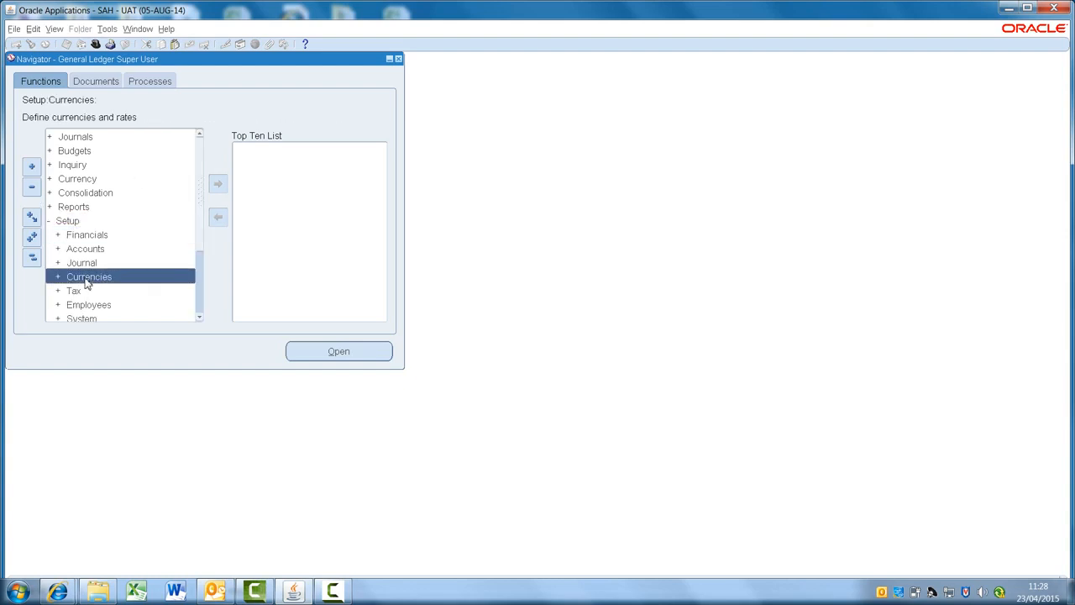
scroll(115, 273, down, 2)
double_click(100, 234)
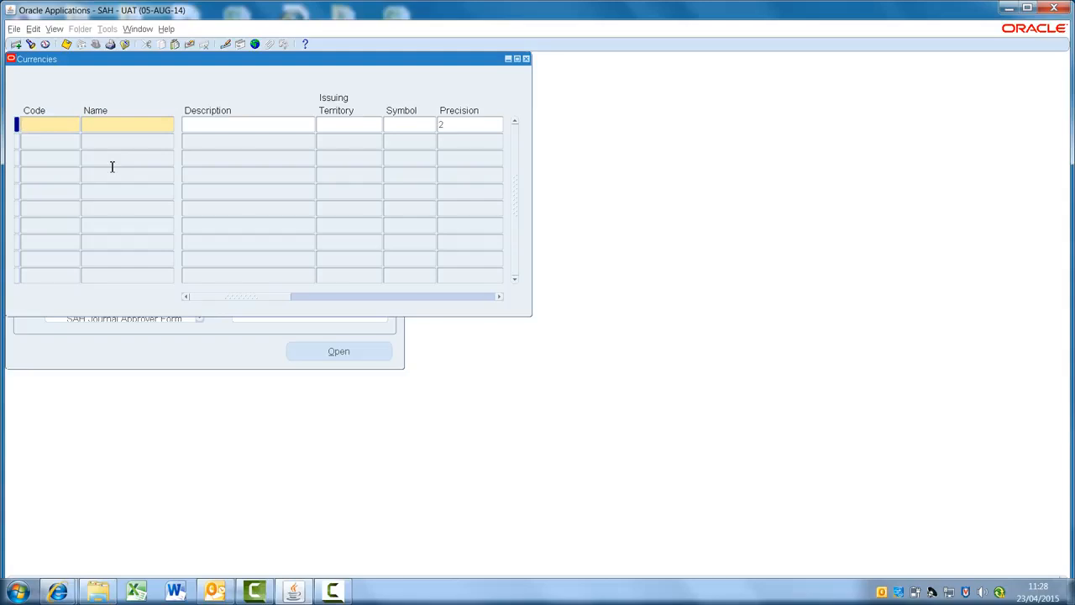
Query all defined currencies and browse their codes, names, issuing territories and precision.
key(F11)
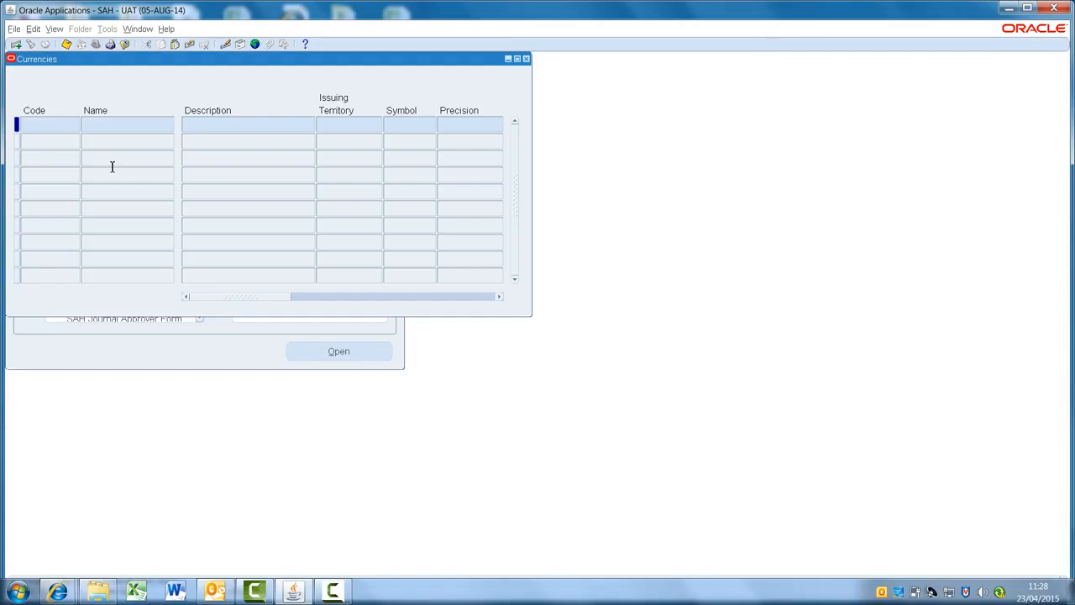
key(ctrl+F11)
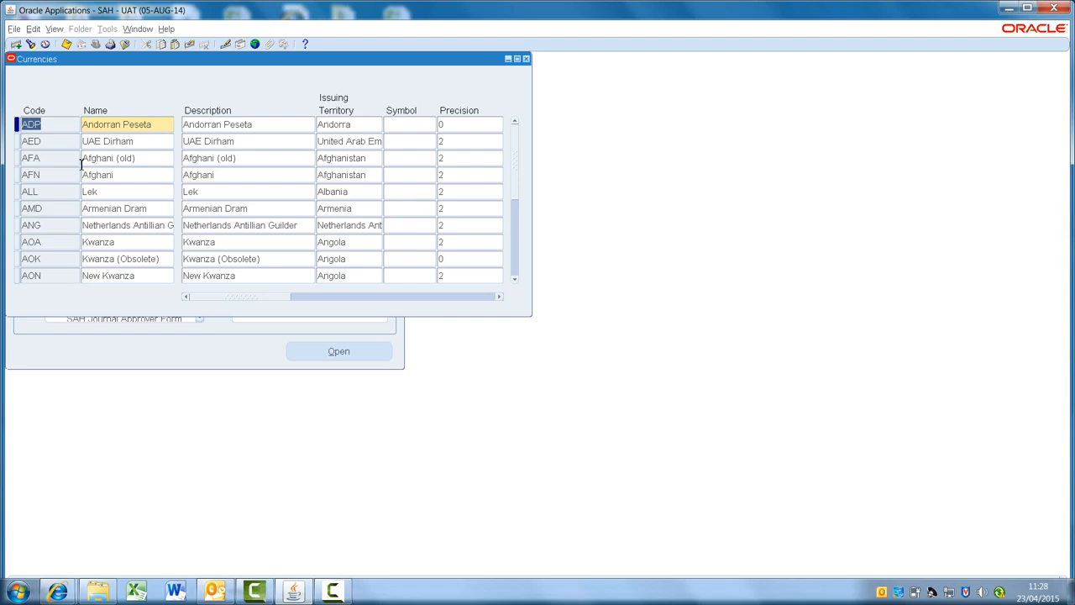
click(56, 143)
click(58, 158)
scroll(61, 168, down, 7)
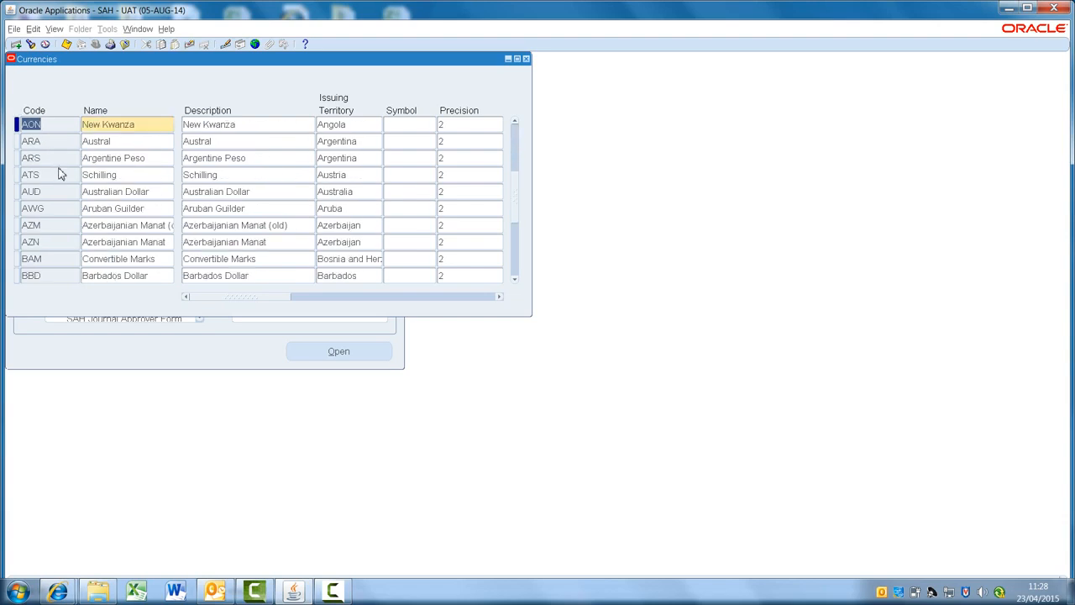
scroll(61, 171, down, 8)
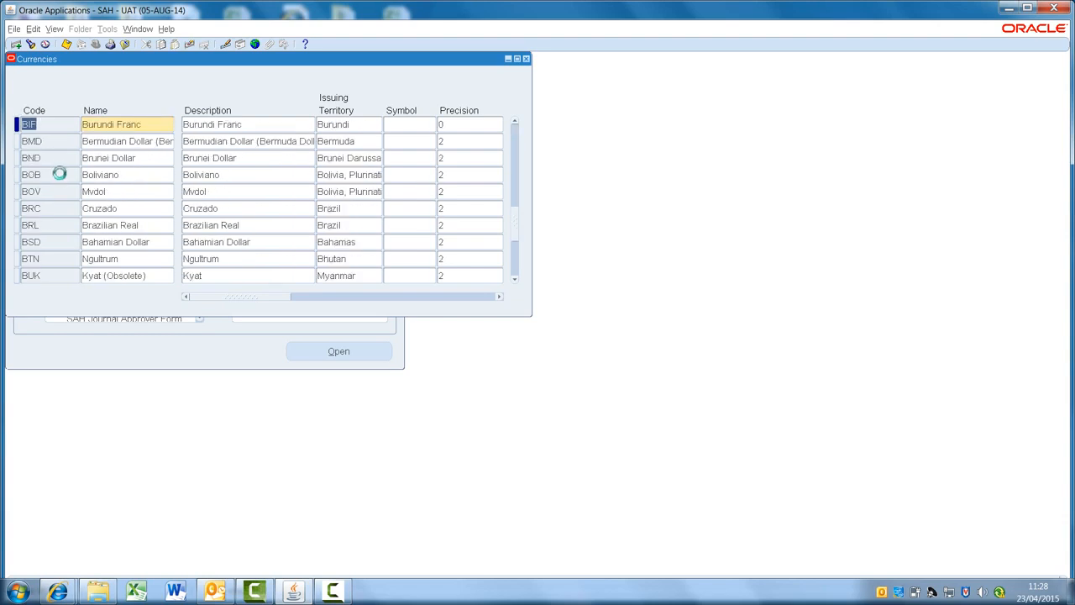
scroll(60, 174, down, 8)
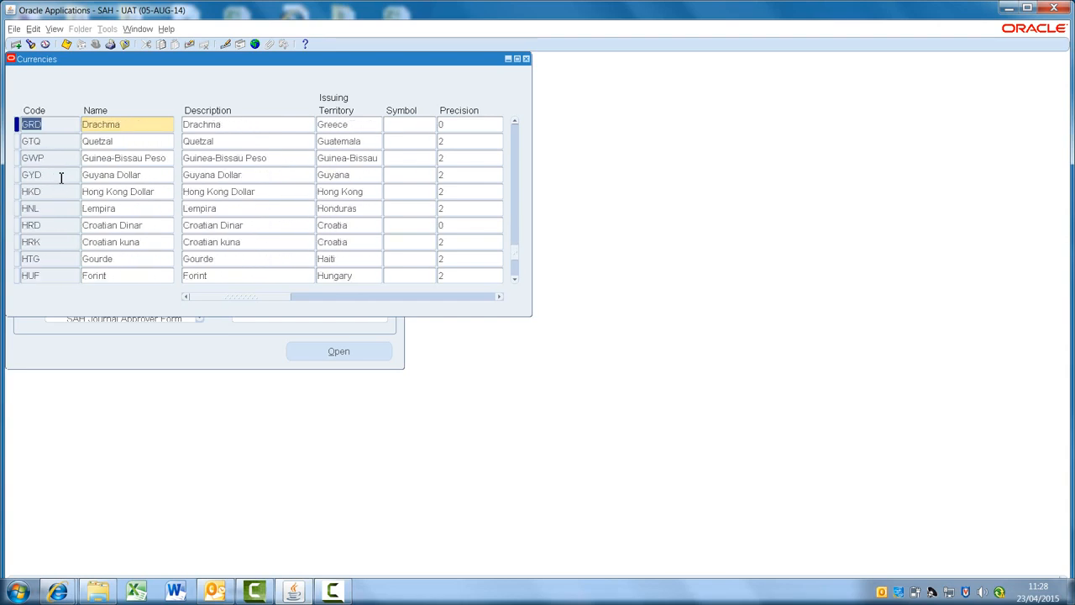
Query the currency definitions for the code USD.
key(F11)
text(USD)
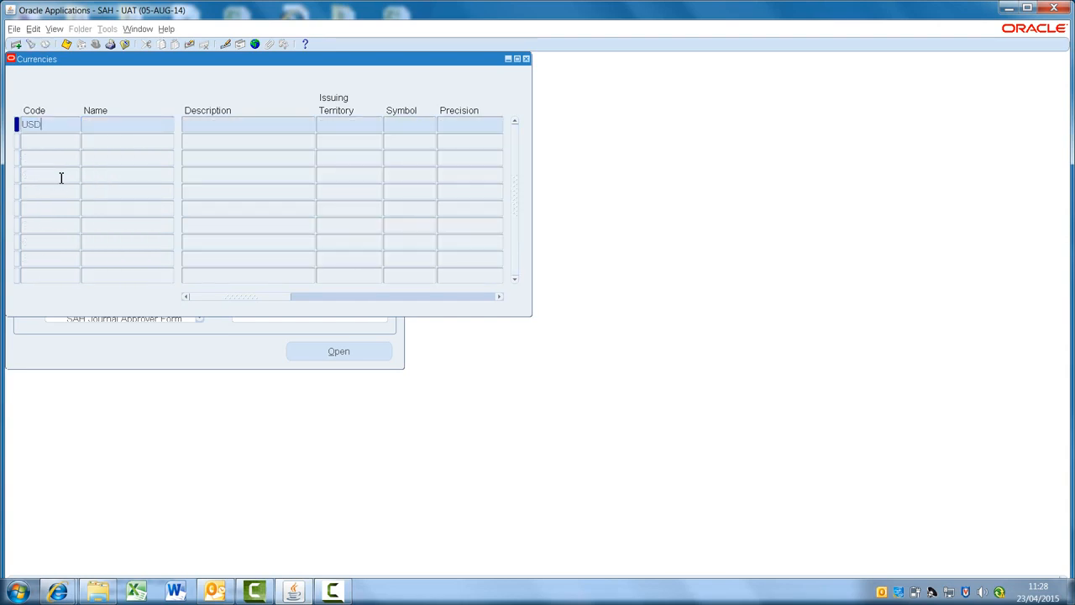
key(ctrl+F11)
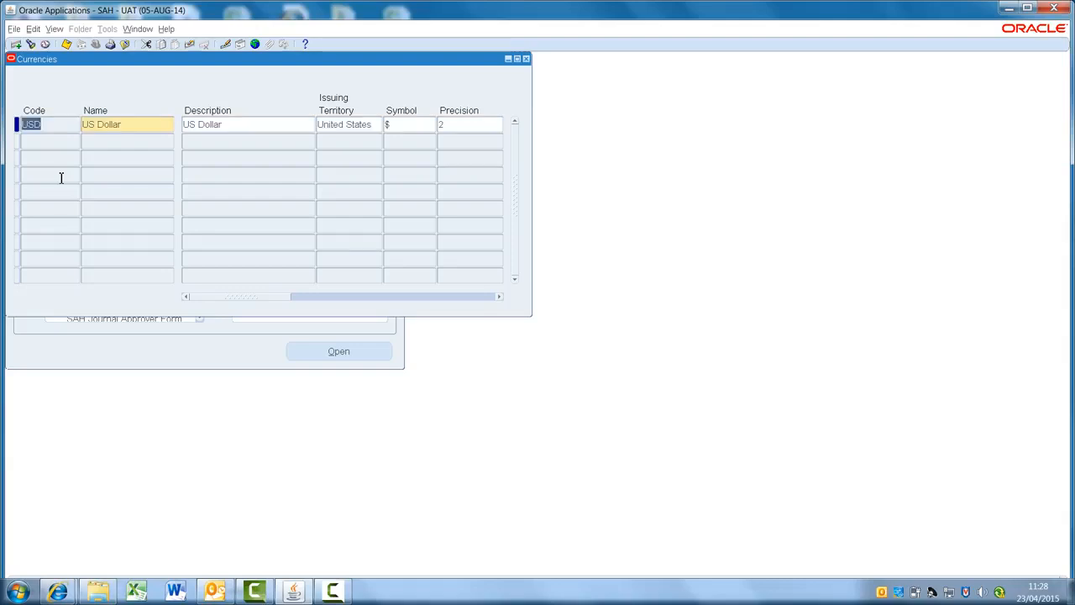
Query the currency code AUD and check its issuing territory, symbol and precision.
key(F11)
text(AUD)
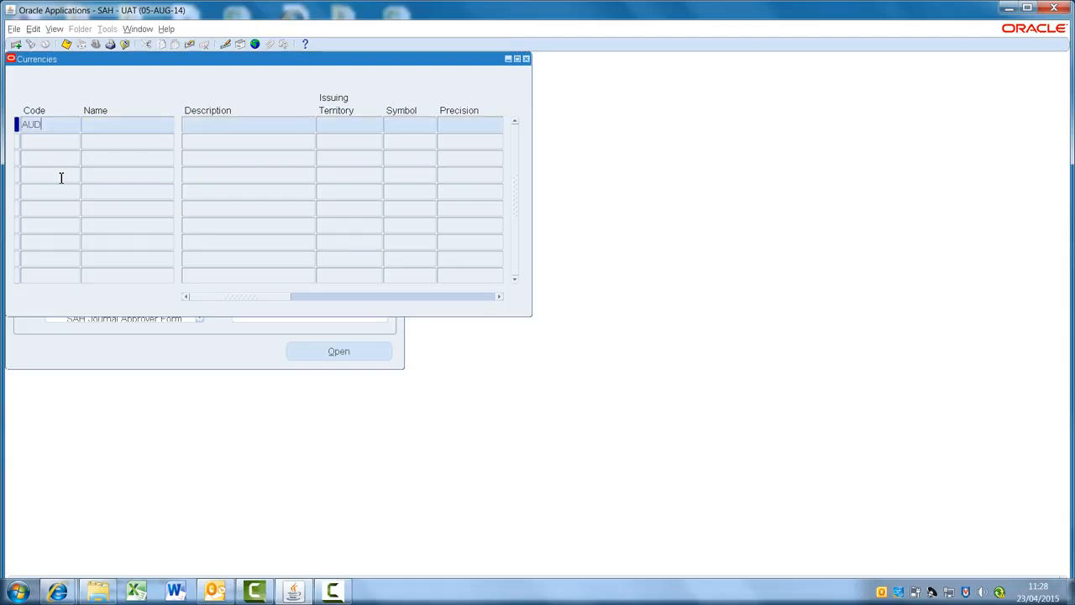
key(ctrl+F11)
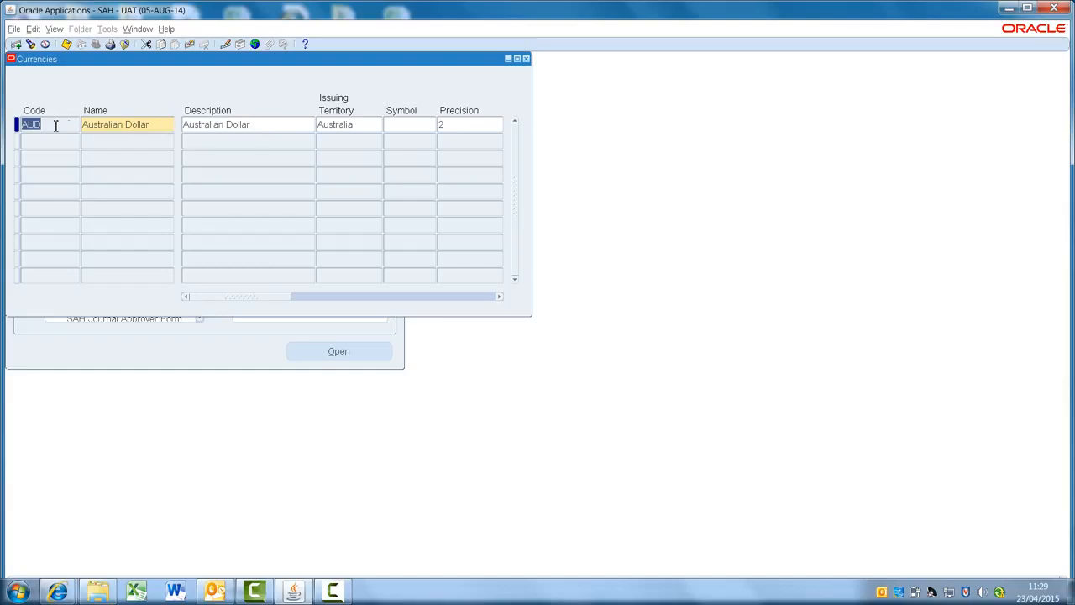
click(345, 126)
click(403, 130)
click(478, 126)
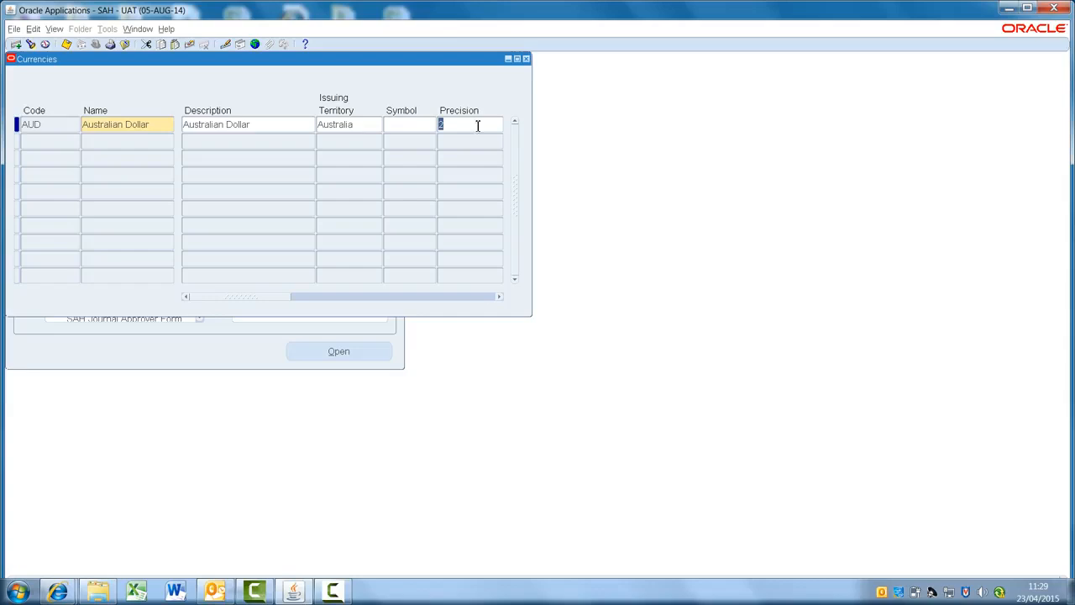
Close the currency definitions and open the daily rates setup for entering rates by date range.
click(526, 59)
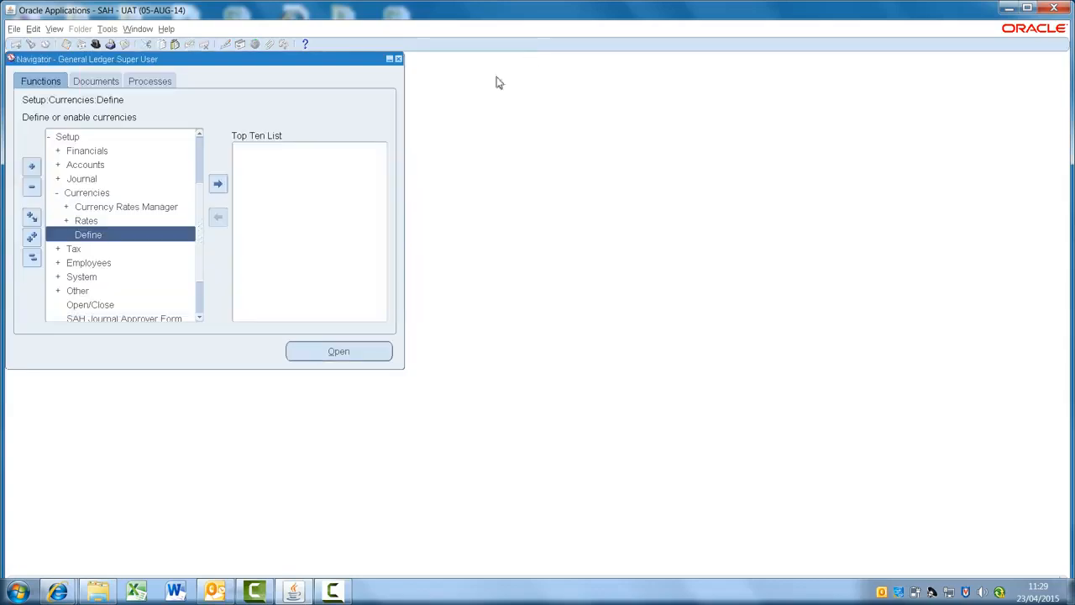
double_click(101, 222)
scroll(202, 239, down, 2)
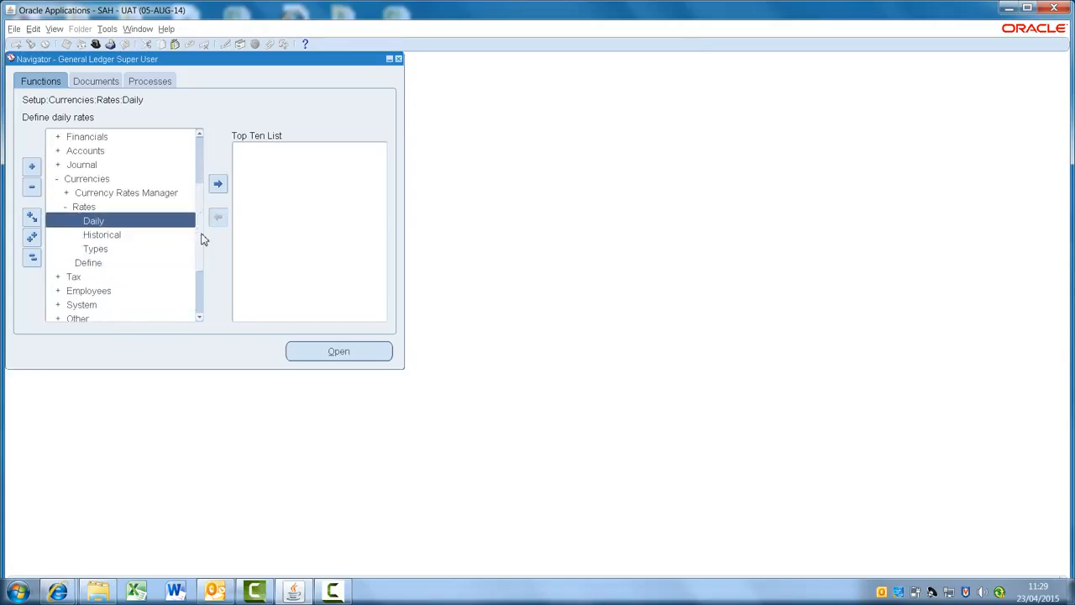
double_click(105, 224)
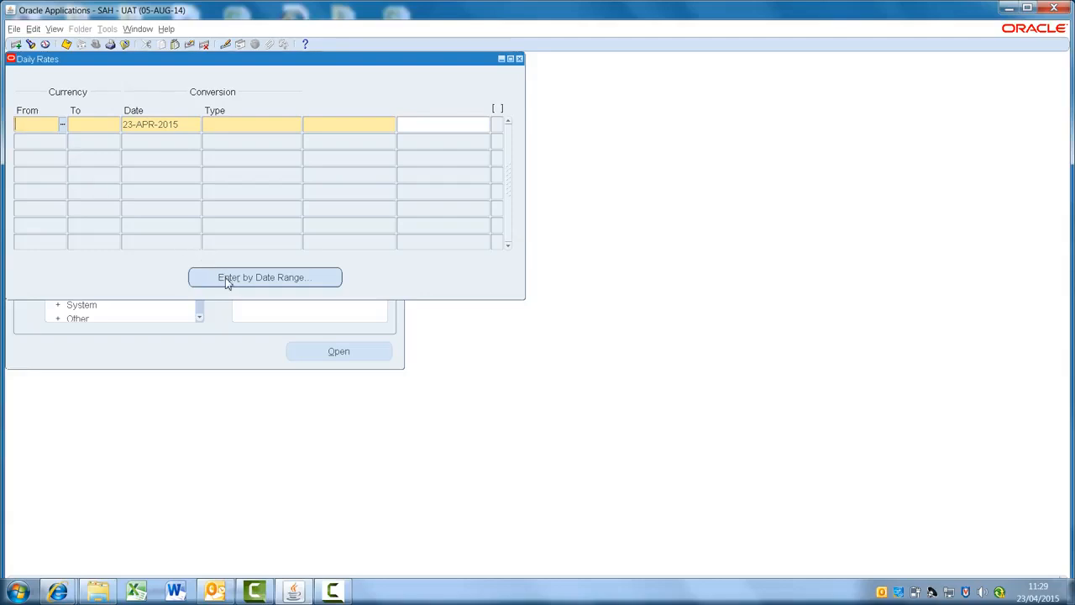
click(225, 280)
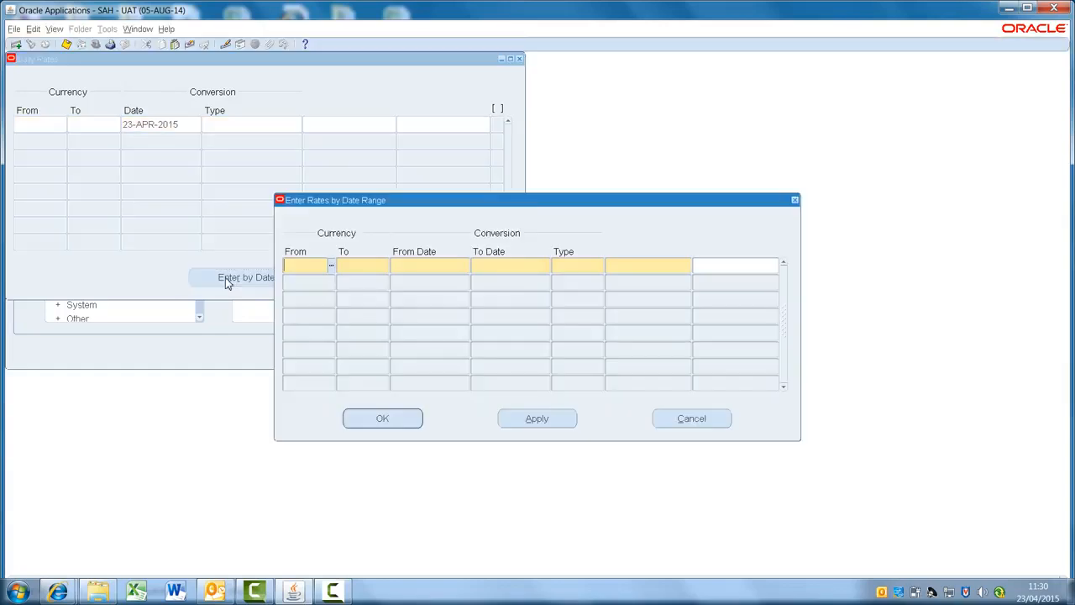
Set the first rate line to convert from currency AUD to currency USD.
text(USD)
key(BackSpace)
key(BackSpace)
key(BackSpace)
text(AUD)
key(Tab)
text(USD)
key(Tab)
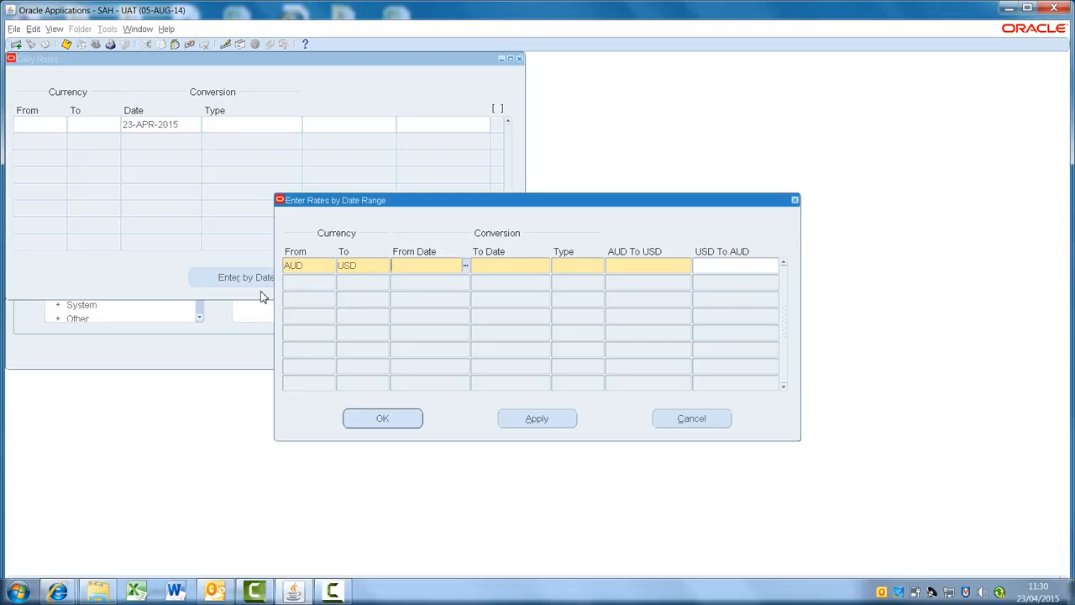
Give the AUD to USD line the dates 01-JAN-2015 to 31-JAN-2015, type Corporate and a rate of .8.
text(01-)
text(JAN-201)
text(5)
key(Tab)
text(31-)
text(JAN-201)
text(5)
key(Tab)
text(cor)
key(Tab)
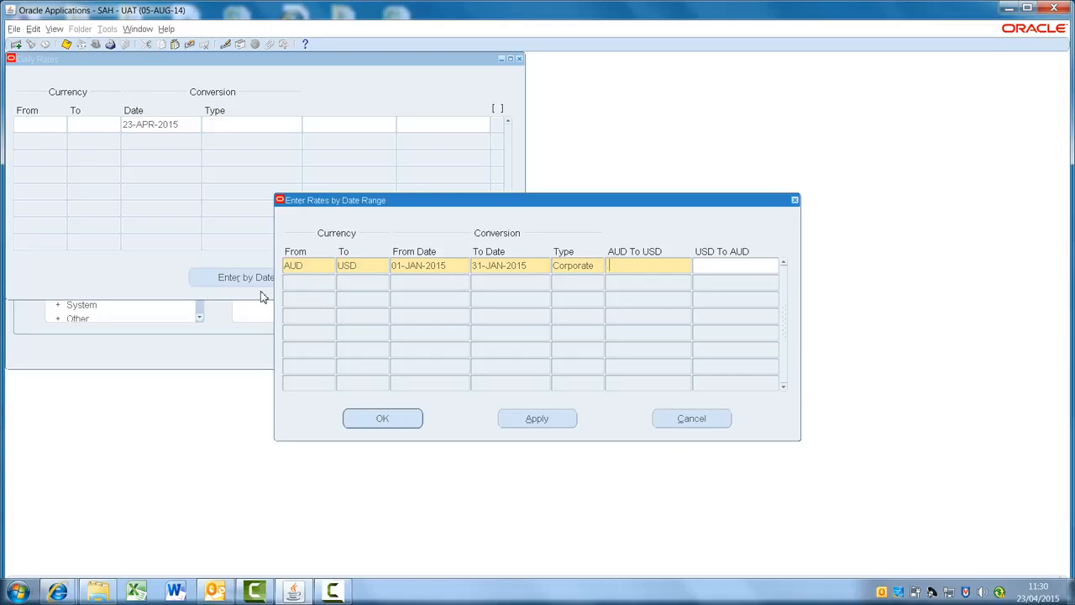
text(.8)
key(Tab)
click(720, 264)
Try to add a second rate line from AUD to GBP or THB, and remove that line.
click(316, 277)
text(AUD)
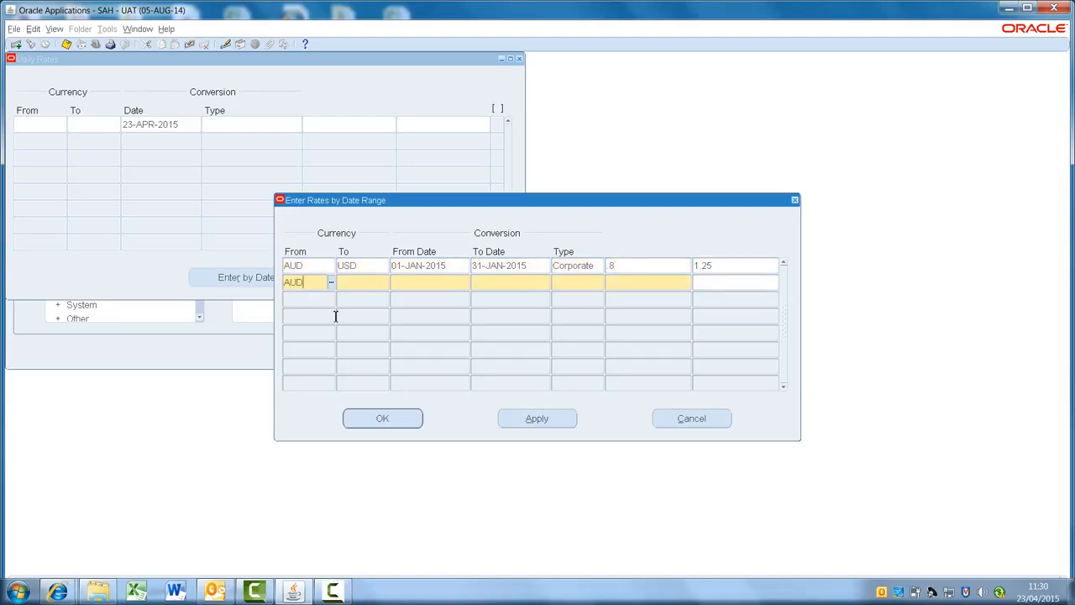
key(Tab)
text(GBP)
key(Tab)
key(Escape)
key(BackSpace)
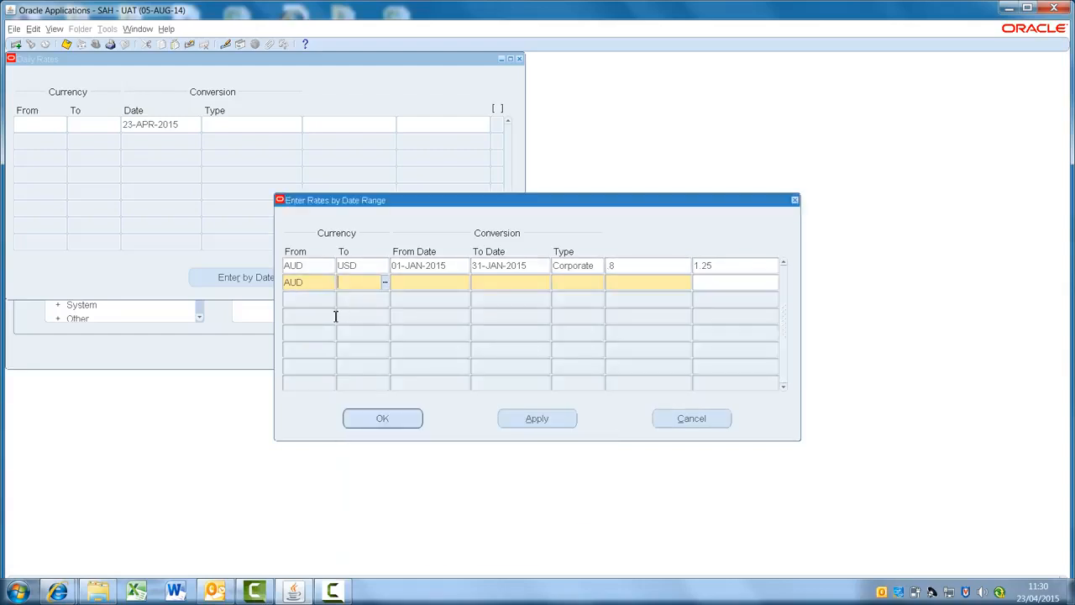
text(THB)
key(Tab)
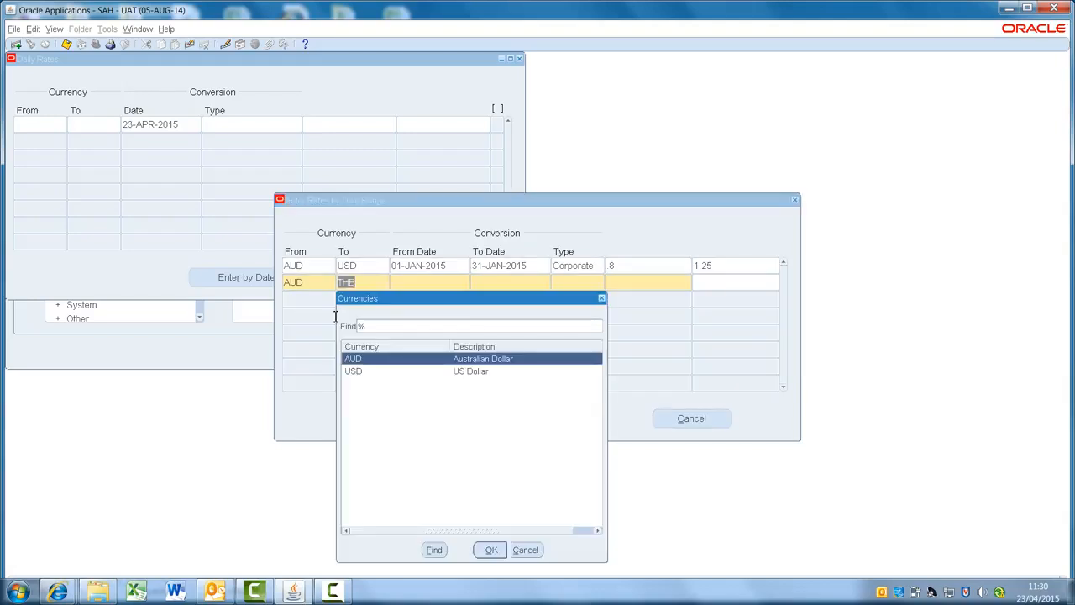
key(Escape)
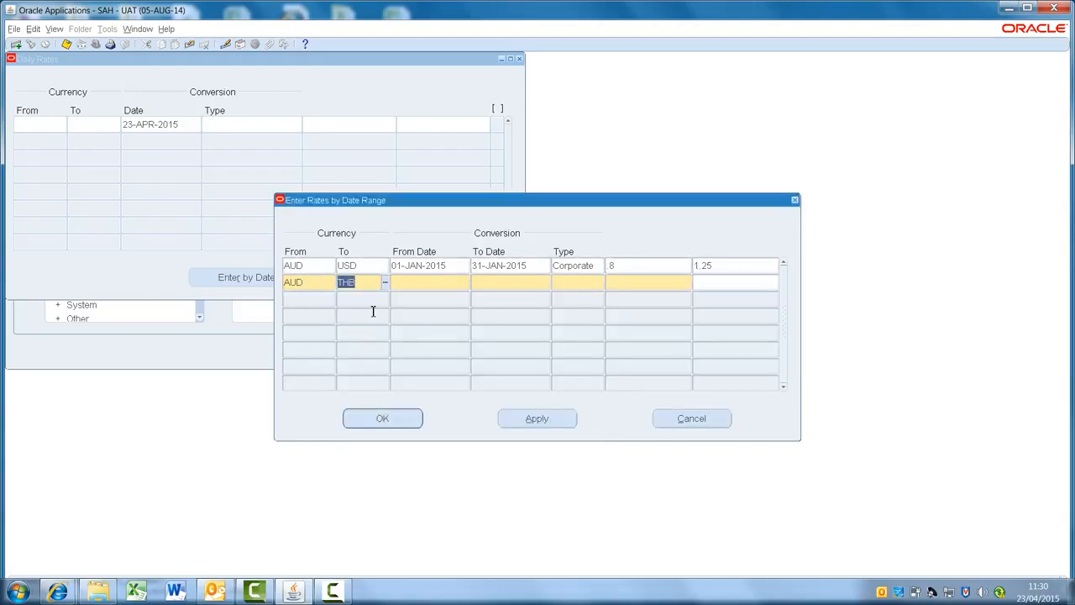
key(BackSpace)
click(302, 284)
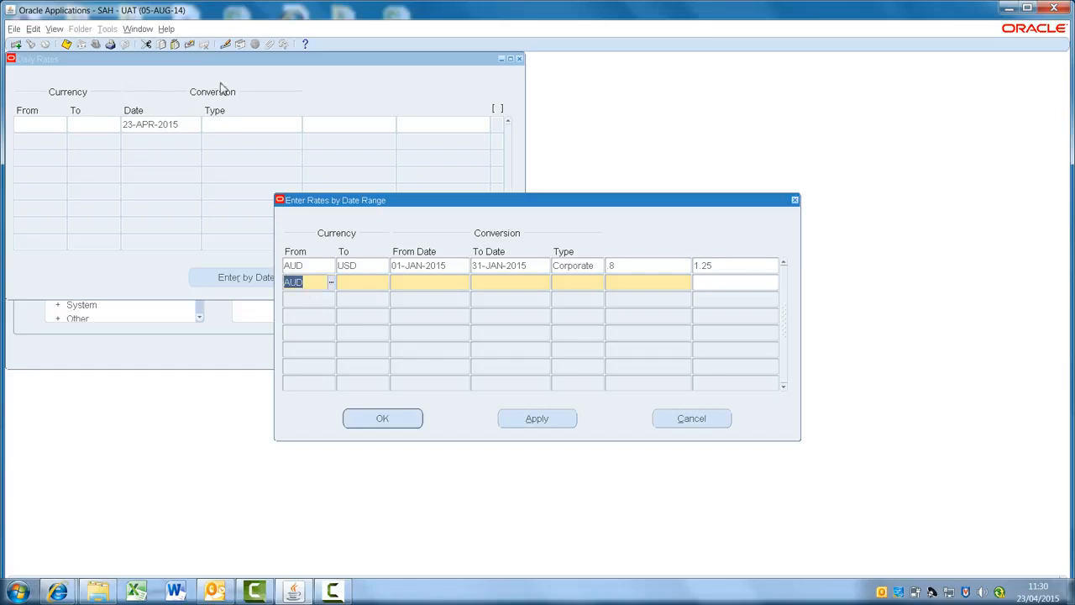
click(190, 47)
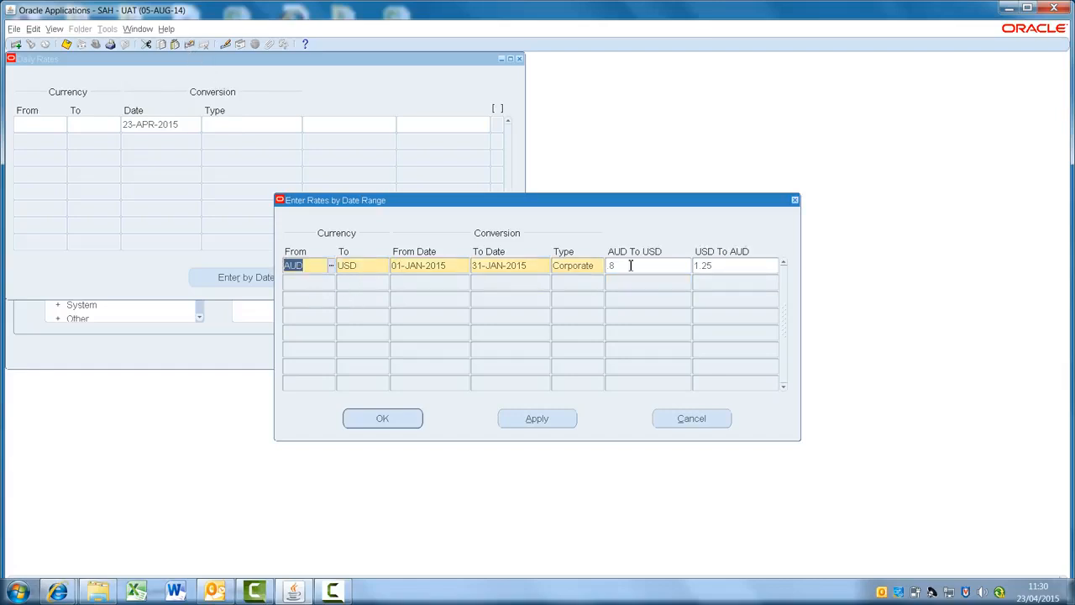
Apply the date-range rates, return to the daily rates and query the AUD to USD rate for 01-JAN-2015.
click(535, 423)
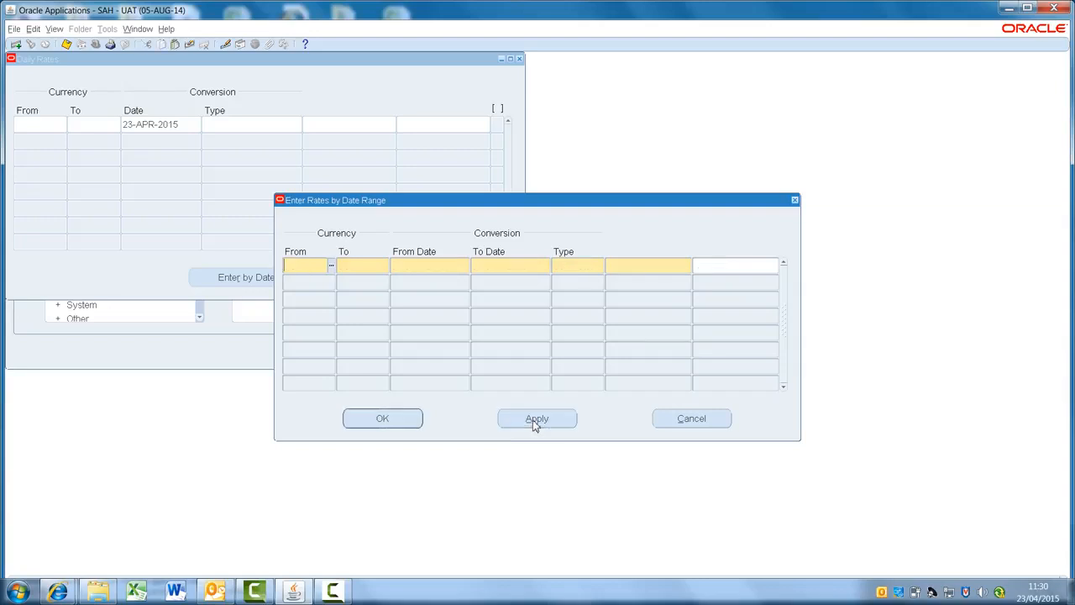
click(403, 420)
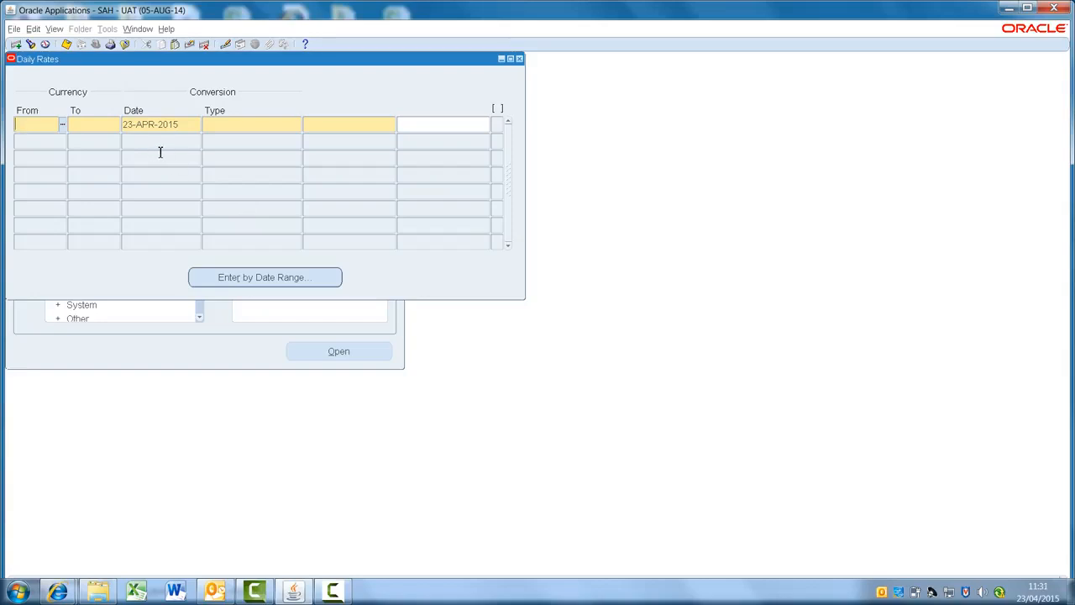
key(F11)
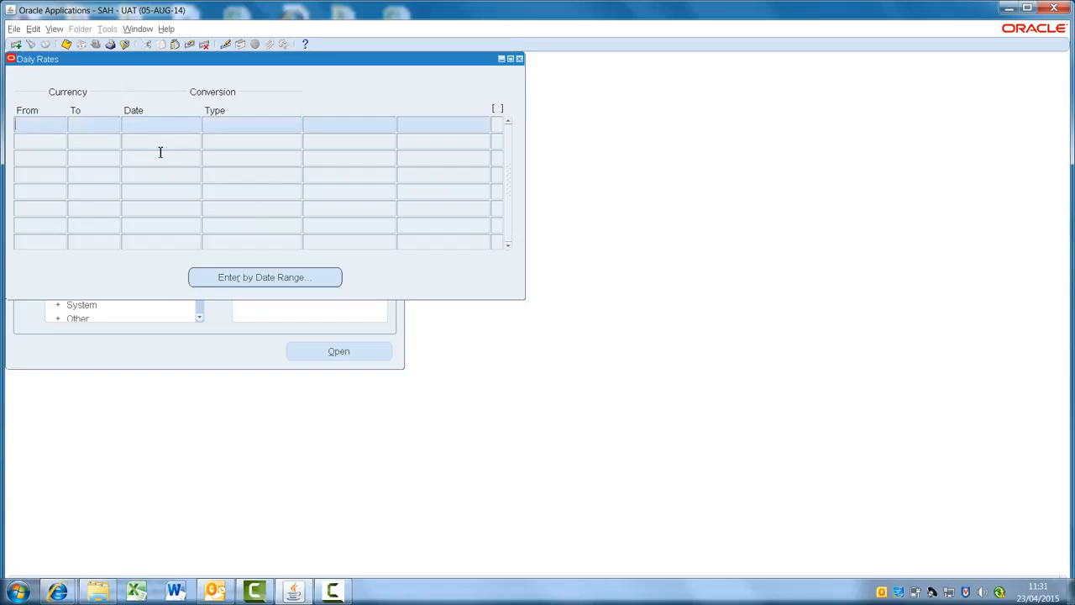
text(USD)
key(shift+Tab)
key(BackSpace)
text(AUD)
text(USD)
text(01-JAN)
text(-2015)
key(ctrl+F11)
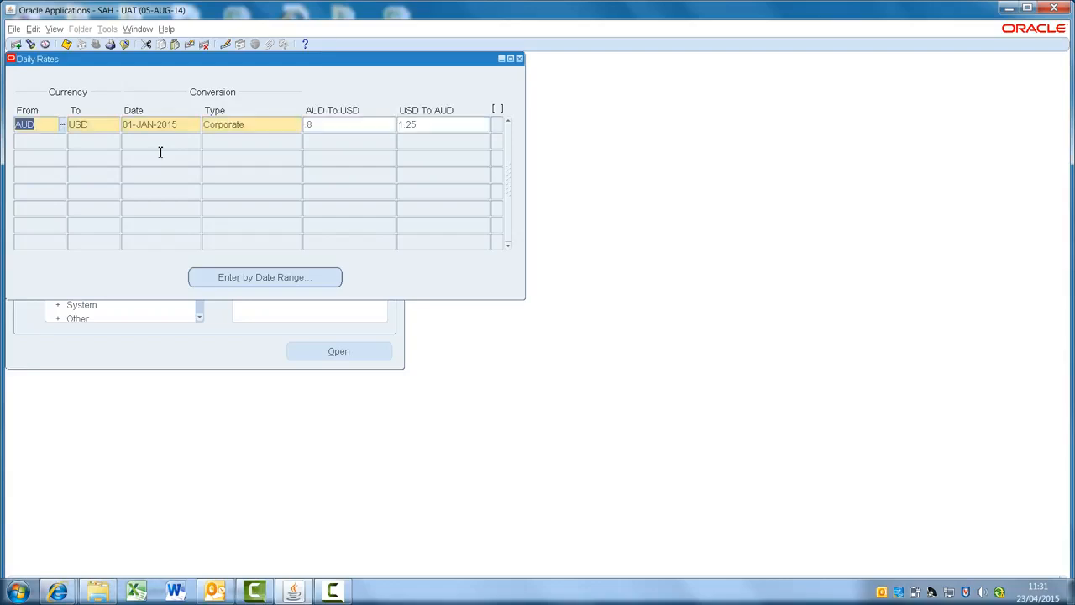
Query the daily rates from AUD to USD for all dates.
key(F11)
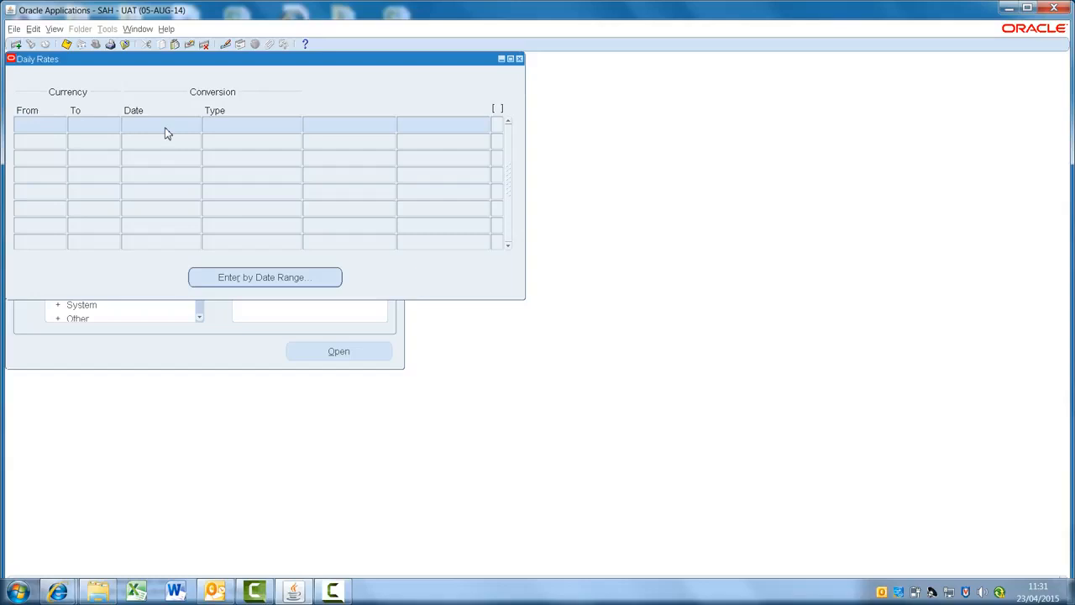
click(165, 132)
key(shift+Tab)
text(AUD)
key(Tab)
text(USD)
key(ctrl+F11)
click(167, 126)
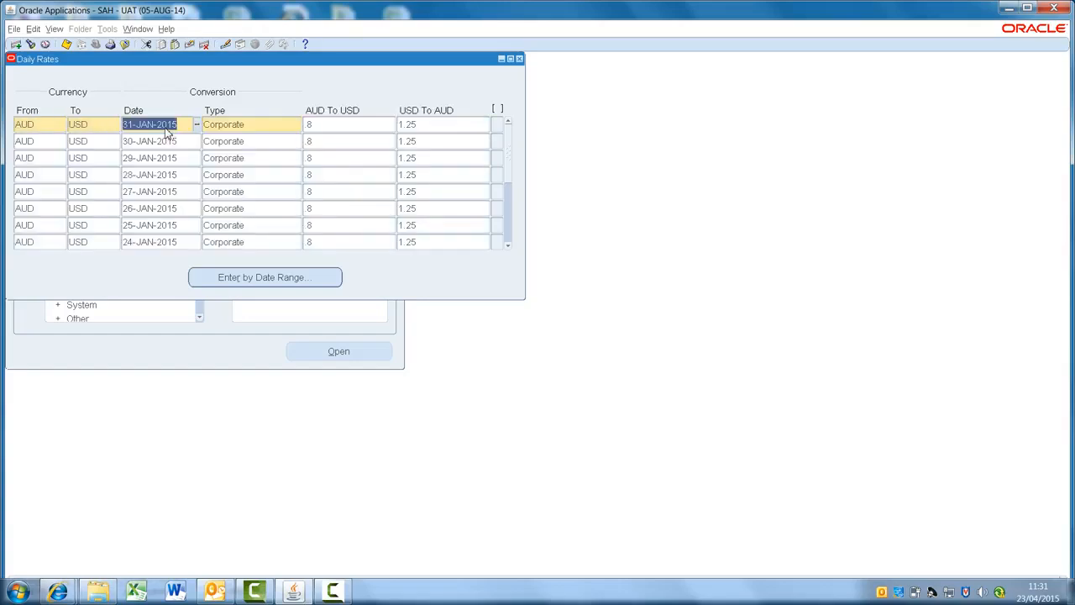
Review the individual daily AUD to USD rates through January 2015, down to the first of the month and back up.
click(259, 144)
scroll(260, 153, down, 8)
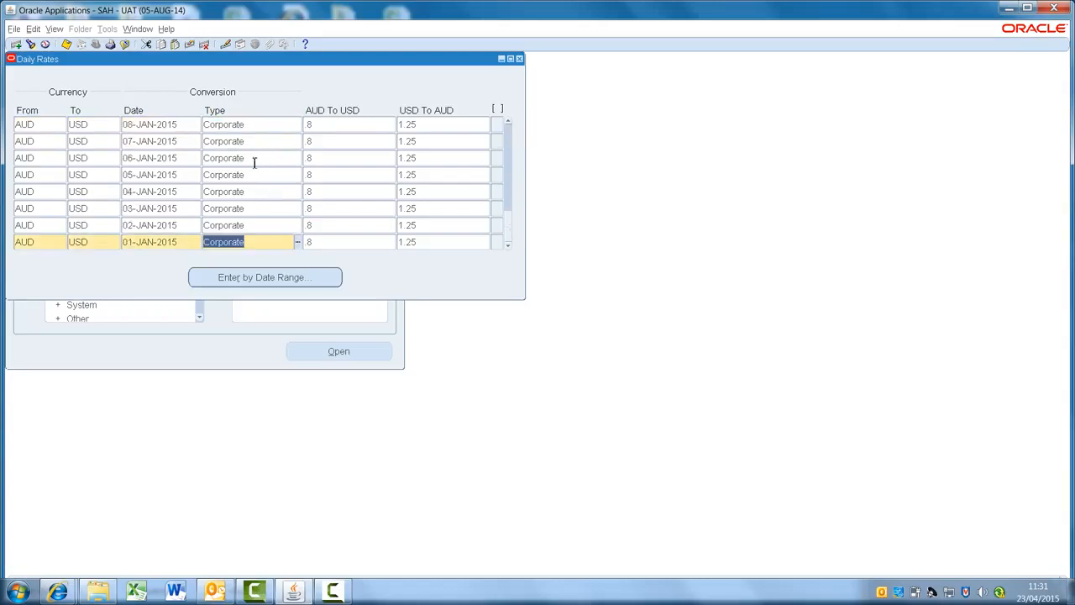
click(182, 240)
click(182, 229)
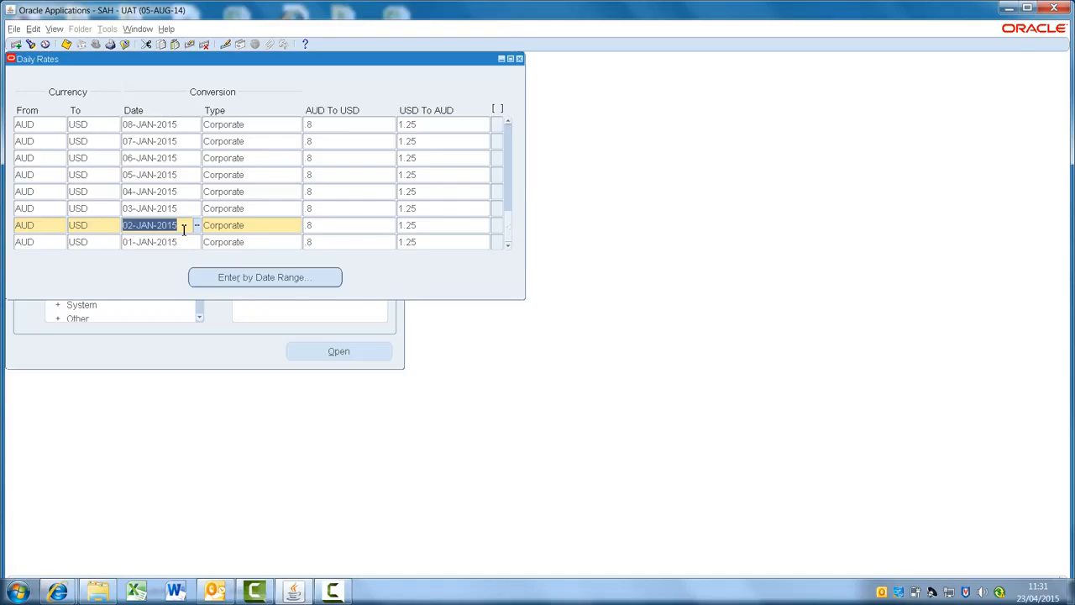
click(182, 210)
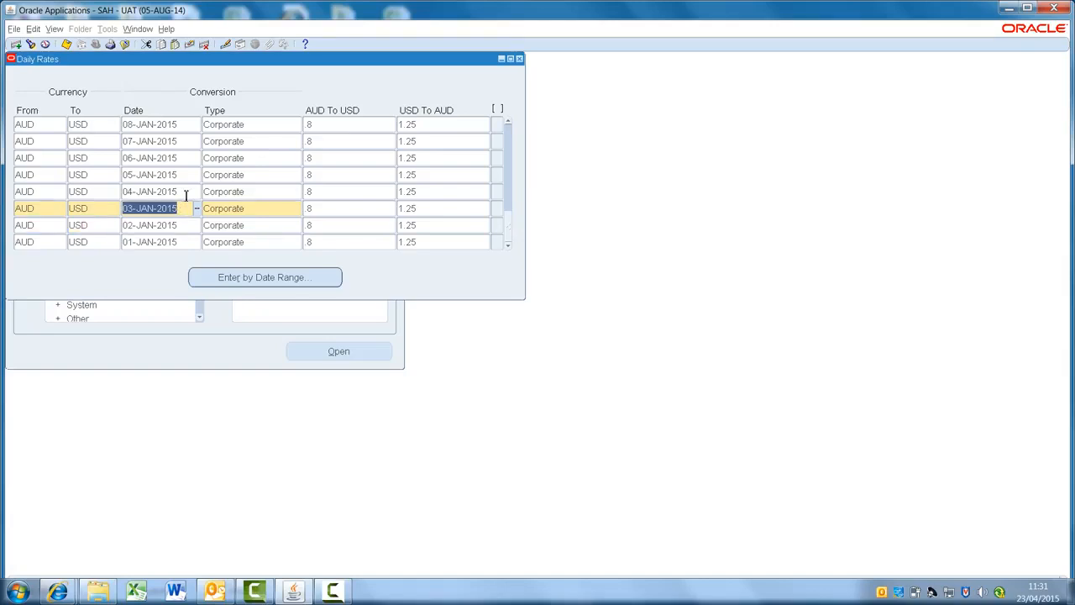
click(186, 192)
click(189, 176)
click(192, 160)
click(193, 143)
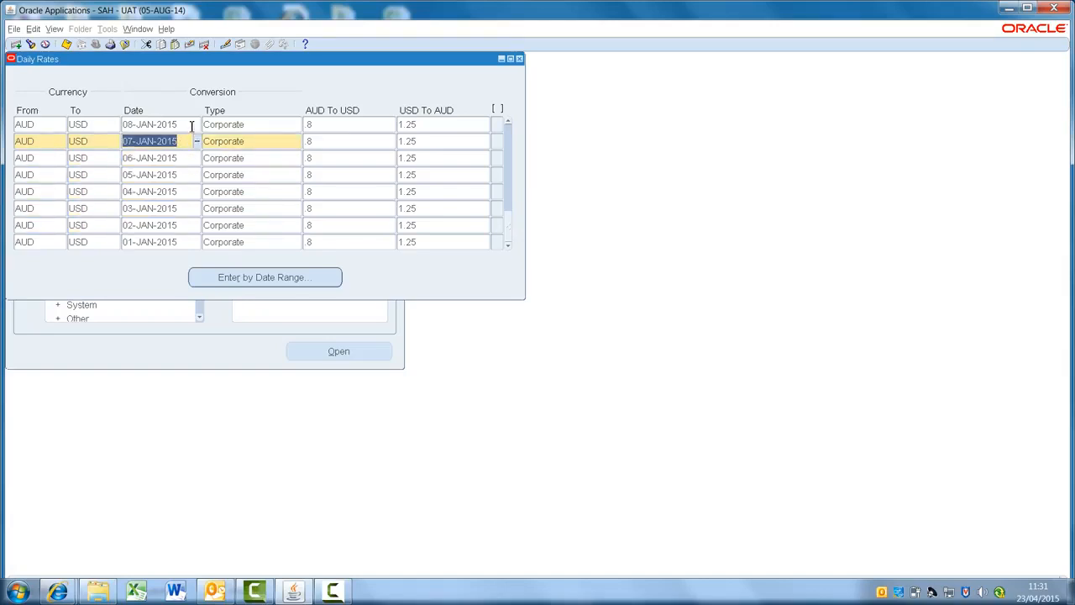
click(191, 127)
scroll(193, 141, up, 5)
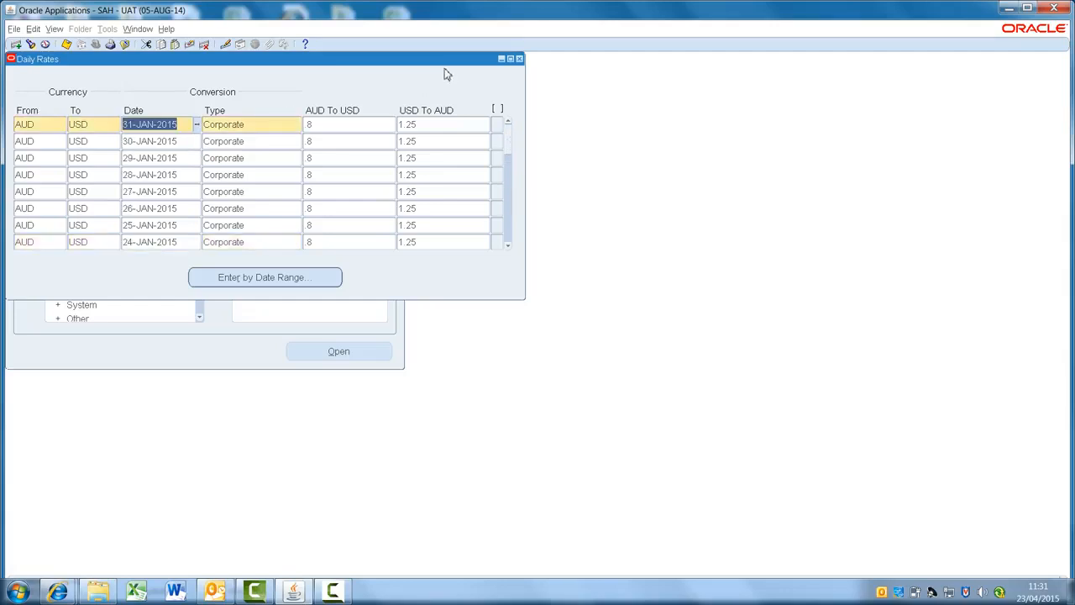
Close the daily rates and reopen the currency definitions from the currency setup functions.
click(520, 59)
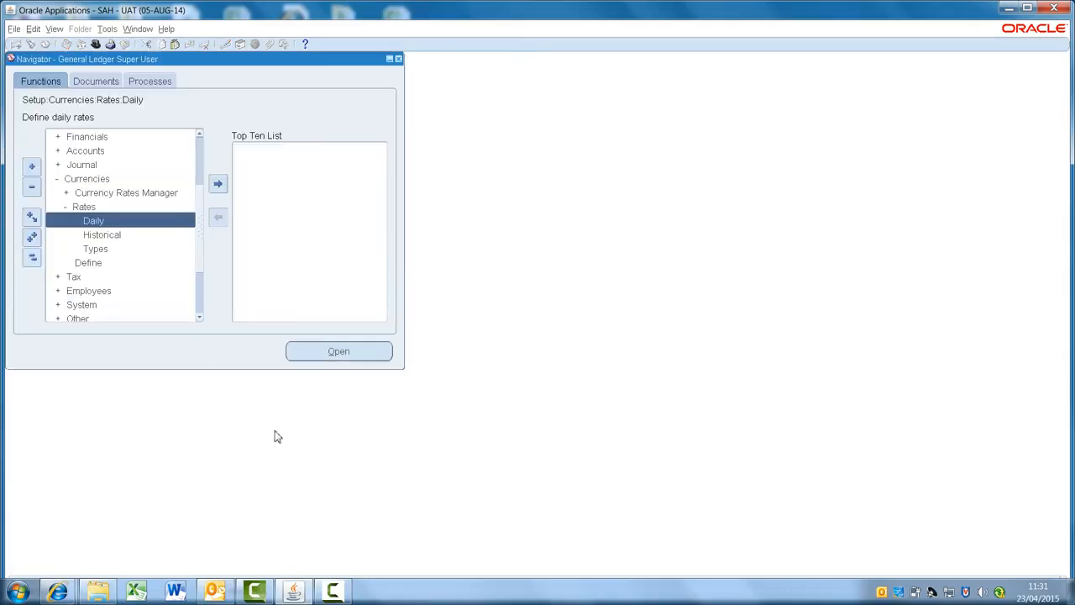
mouse_move(333, 588)
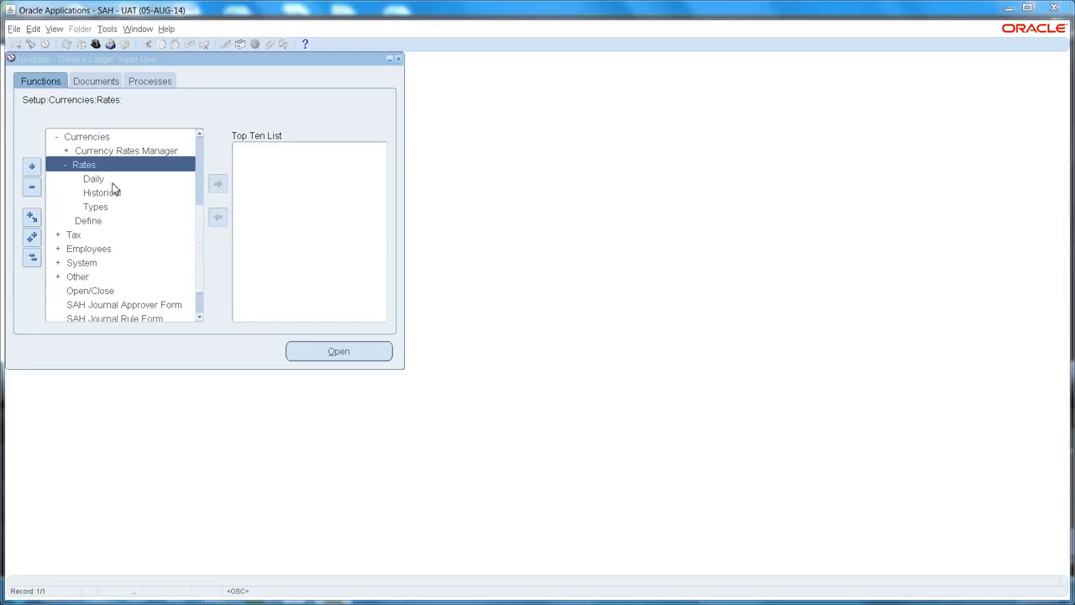
click(98, 223)
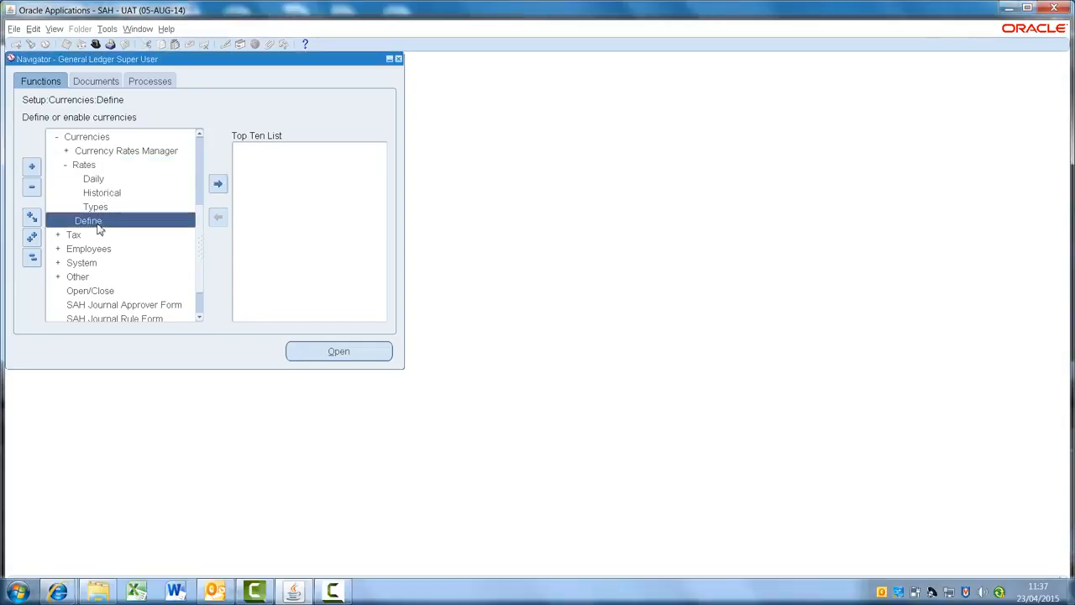
double_click(98, 223)
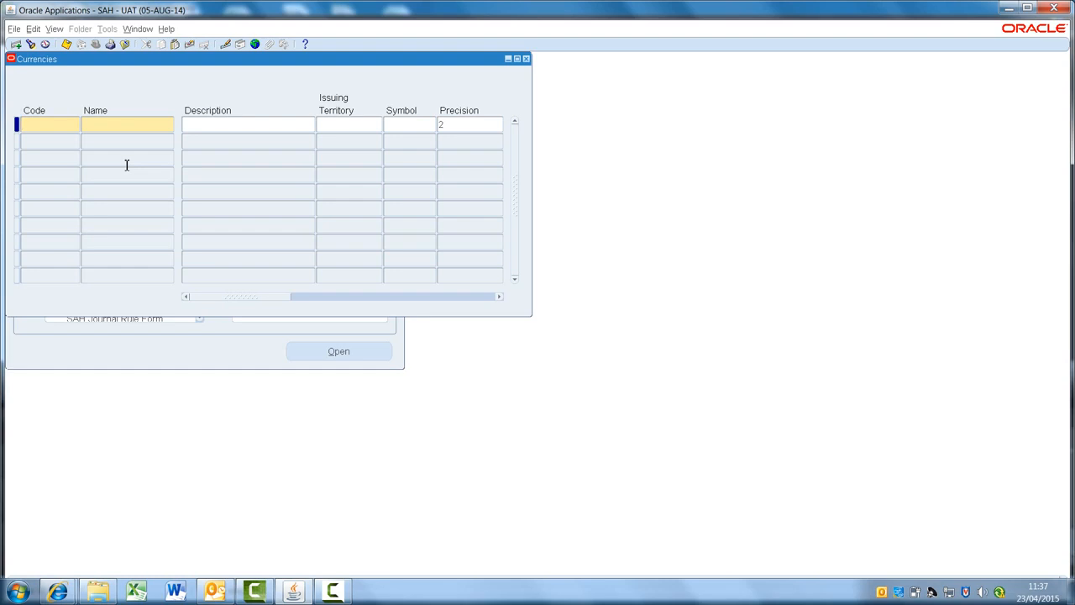
List all currencies with their effective dates and enabled settings, and query the currency code GBP.
key(ctrl+F11)
drag(231, 295, 447, 297)
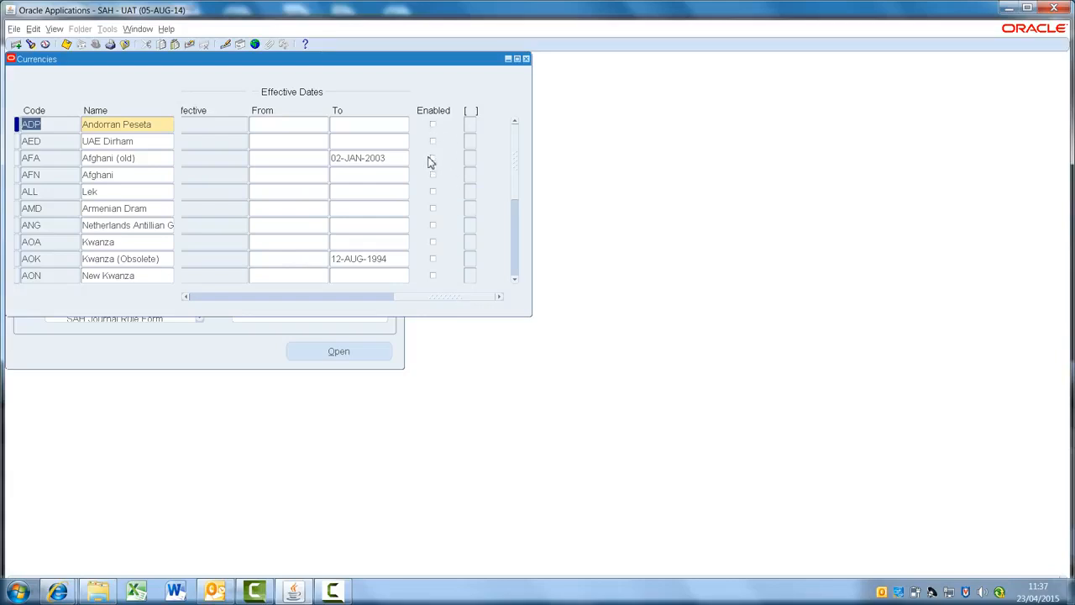
key(F11)
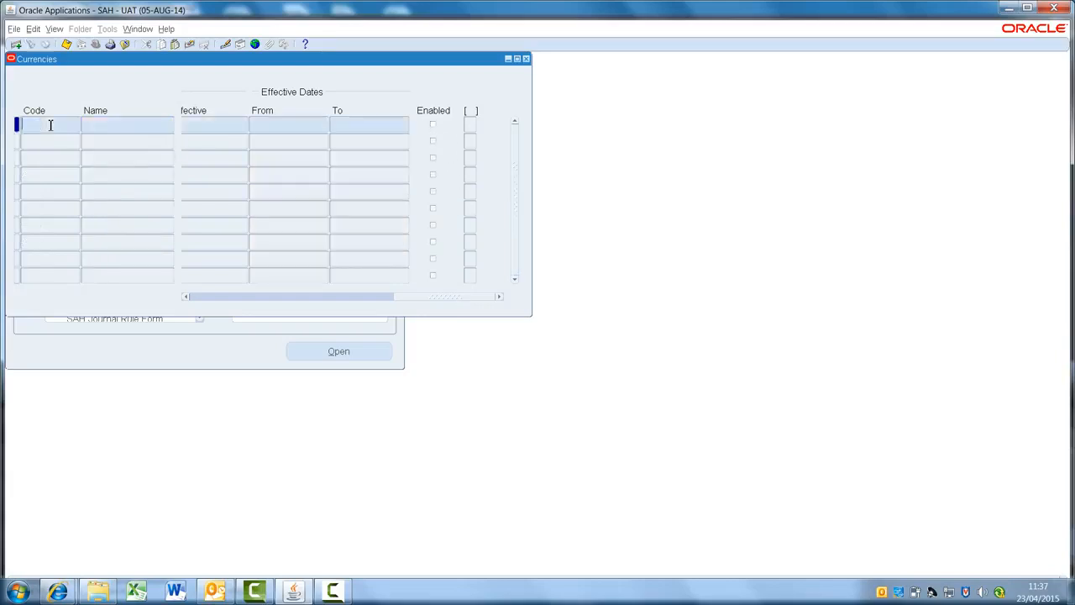
text(GBP)
key(ctrl+F11)
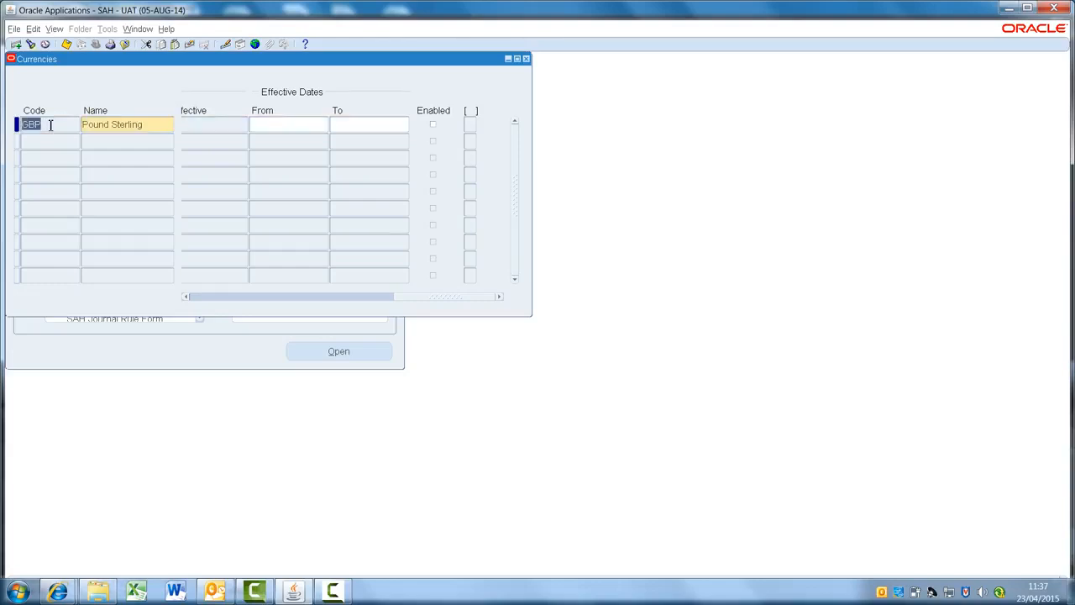
Enable the GBP currency, and query the currency code THB and enable and save it as well.
click(433, 125)
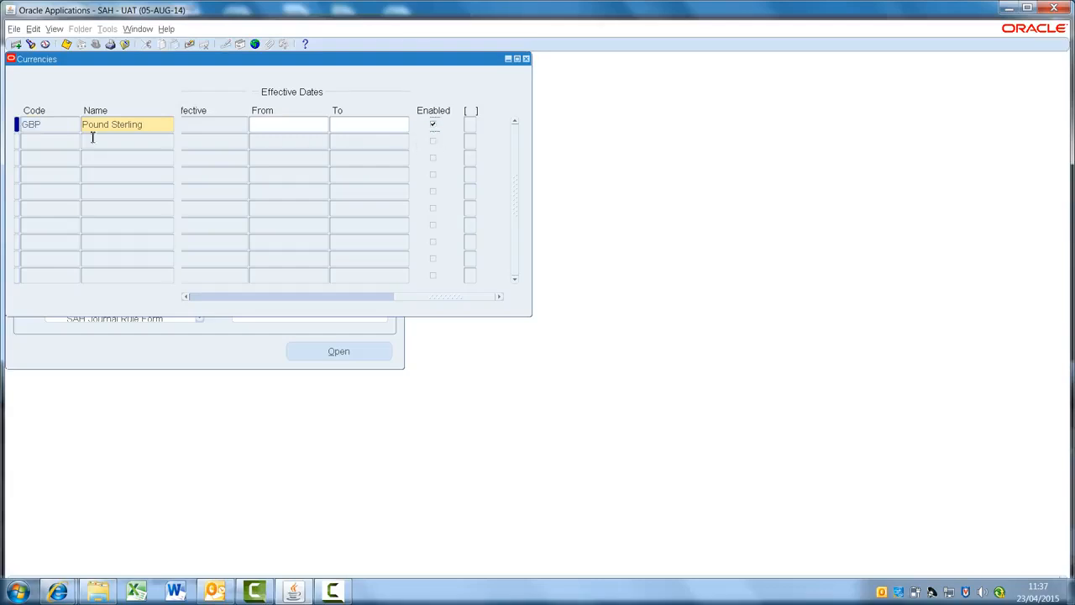
click(62, 128)
key(F11)
text(THB)
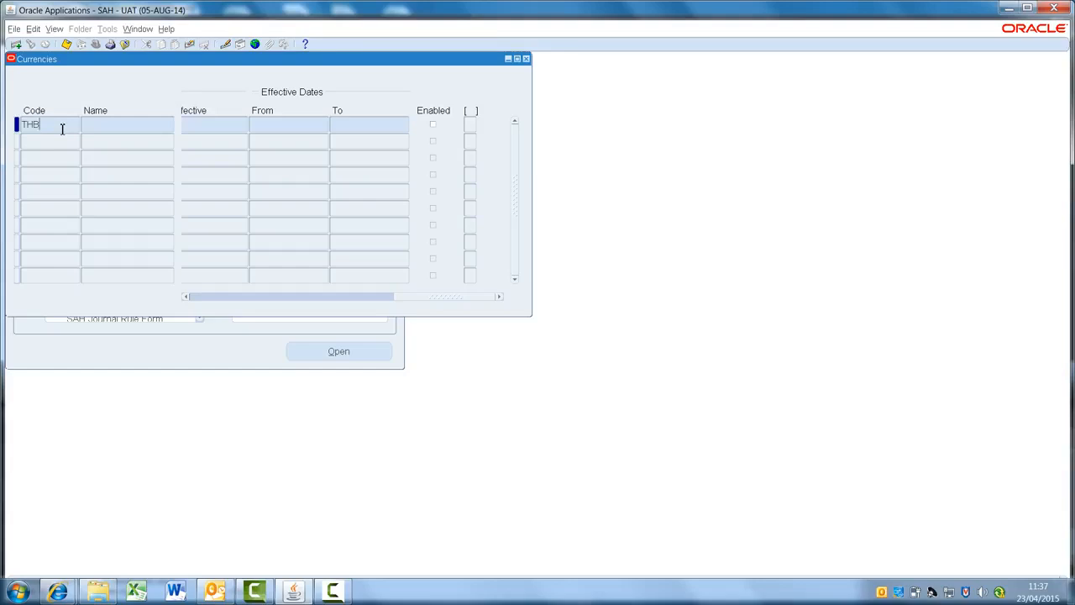
key(ctrl+F11)
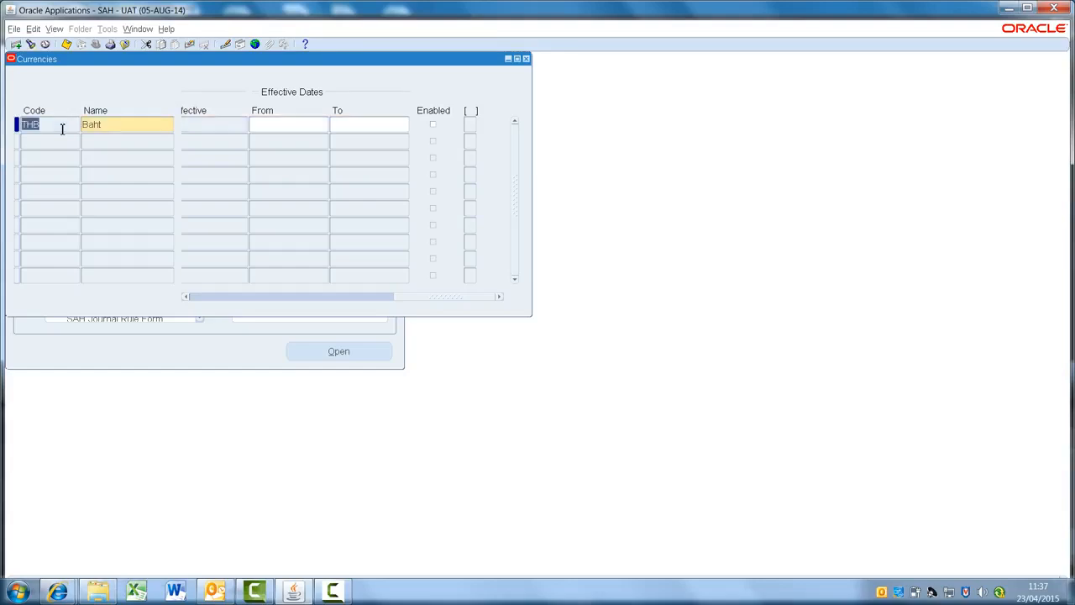
click(434, 126)
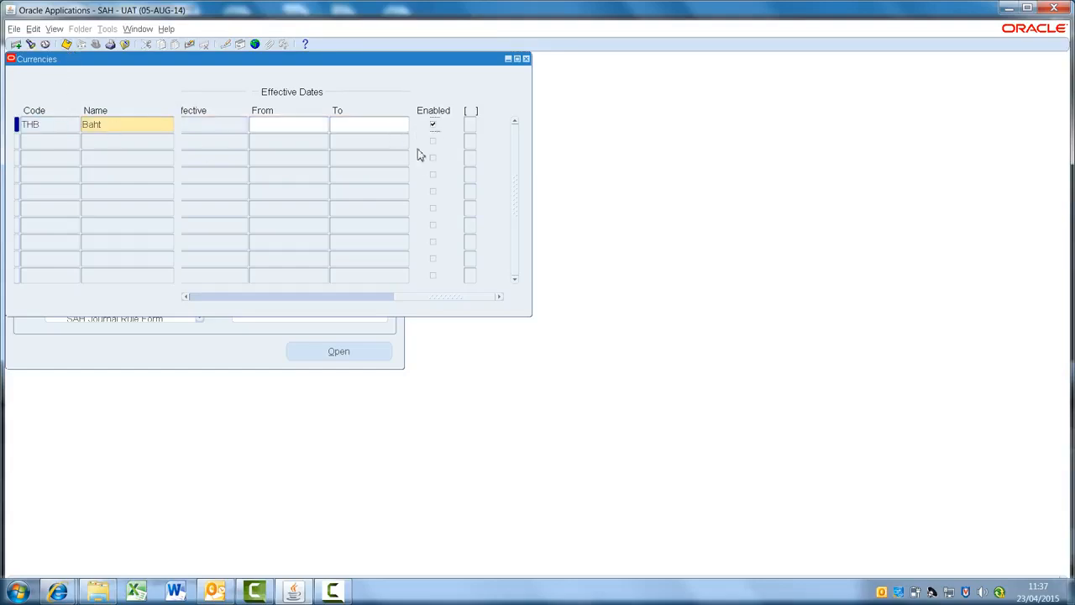
click(1026, 8)
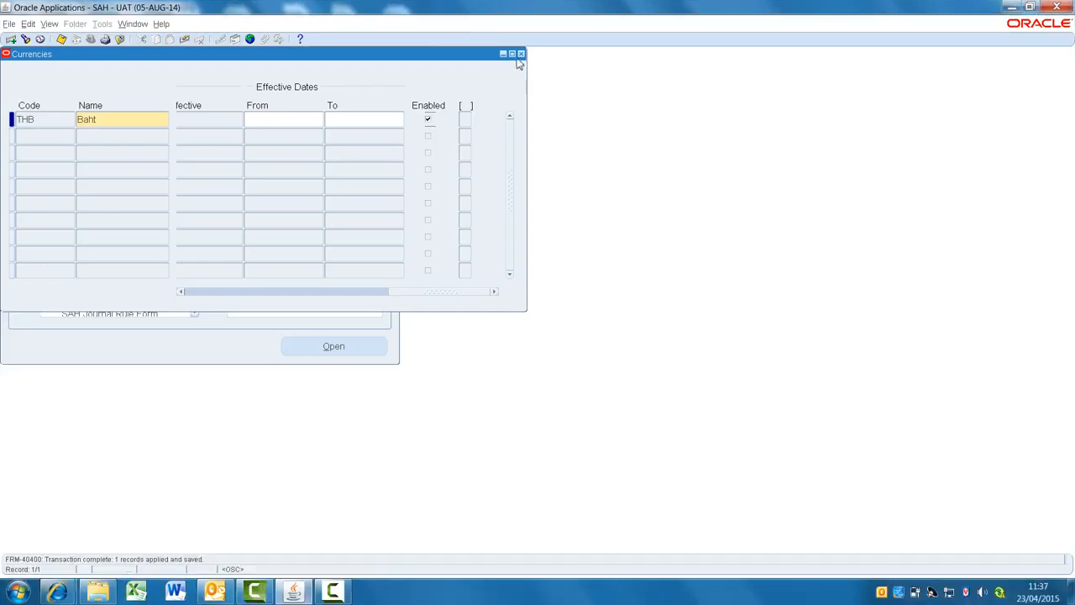
Close the currency definitions and open the daily rates entry by date range.
click(520, 55)
click(106, 203)
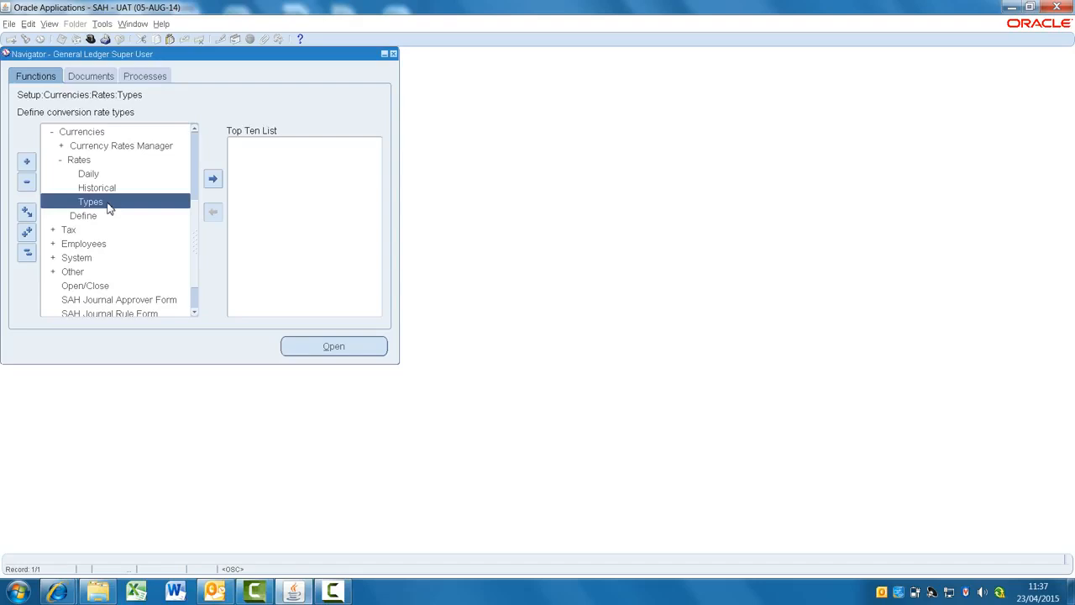
double_click(110, 173)
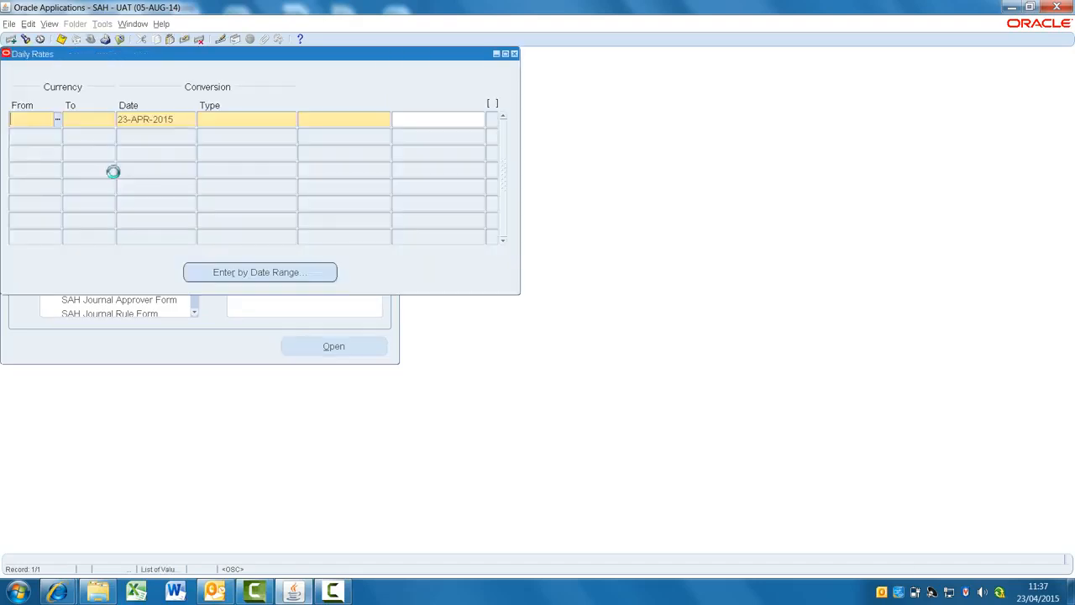
click(228, 279)
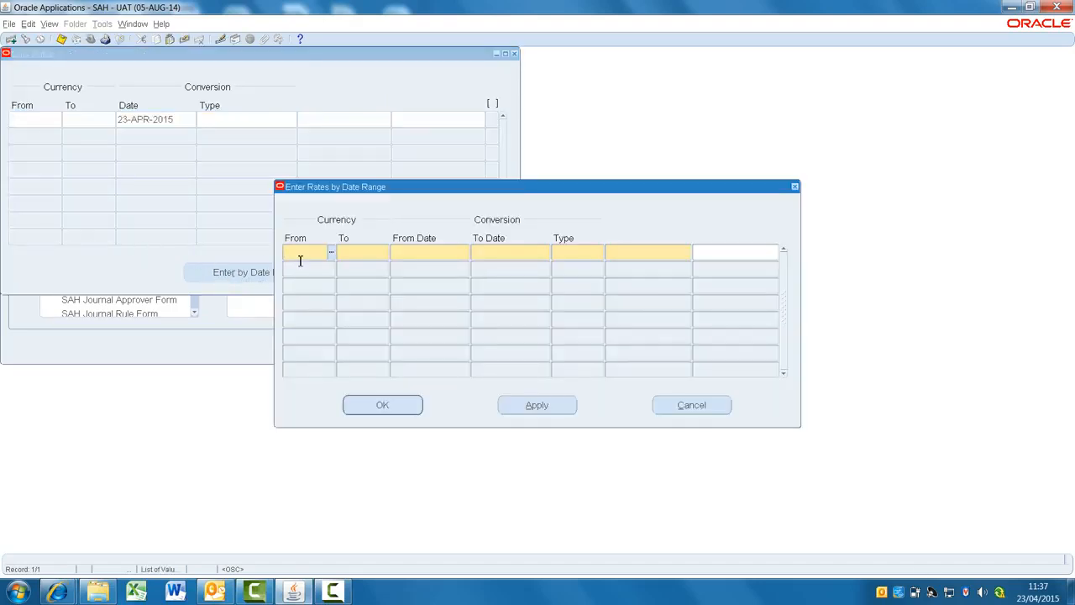
Enter a Corporate rate of 32 from AUD to THB for 01-JAN-2015 to 31-JAN-2015.
text(AUD)
key(Tab)
text(THB)
key(Tab)
text(01-JAN-15)
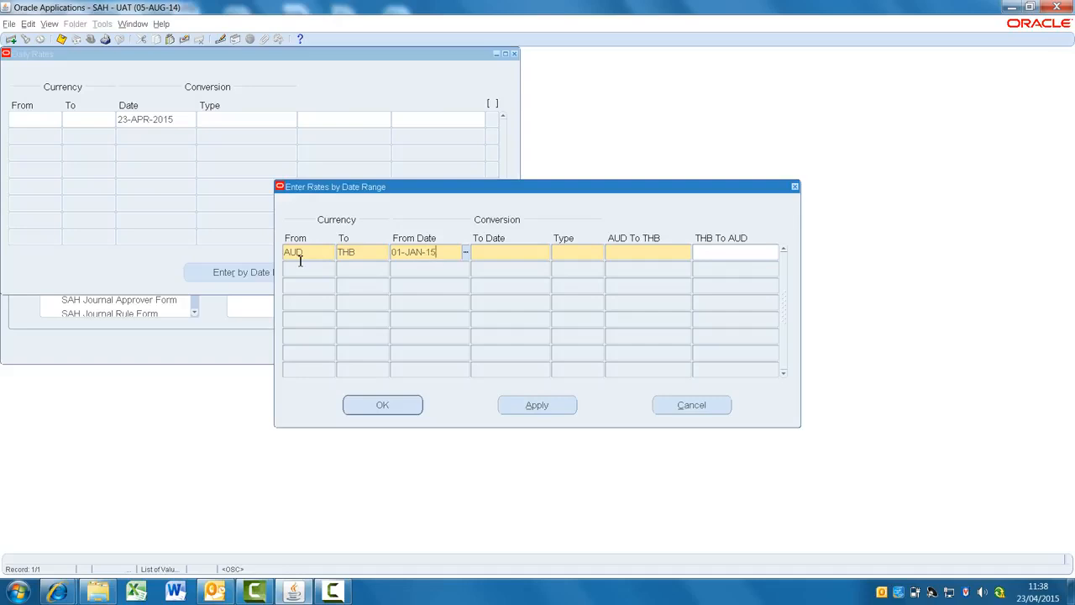
key(Tab)
text(31-JAN-2015)
key(Tab)
text(Corporate)
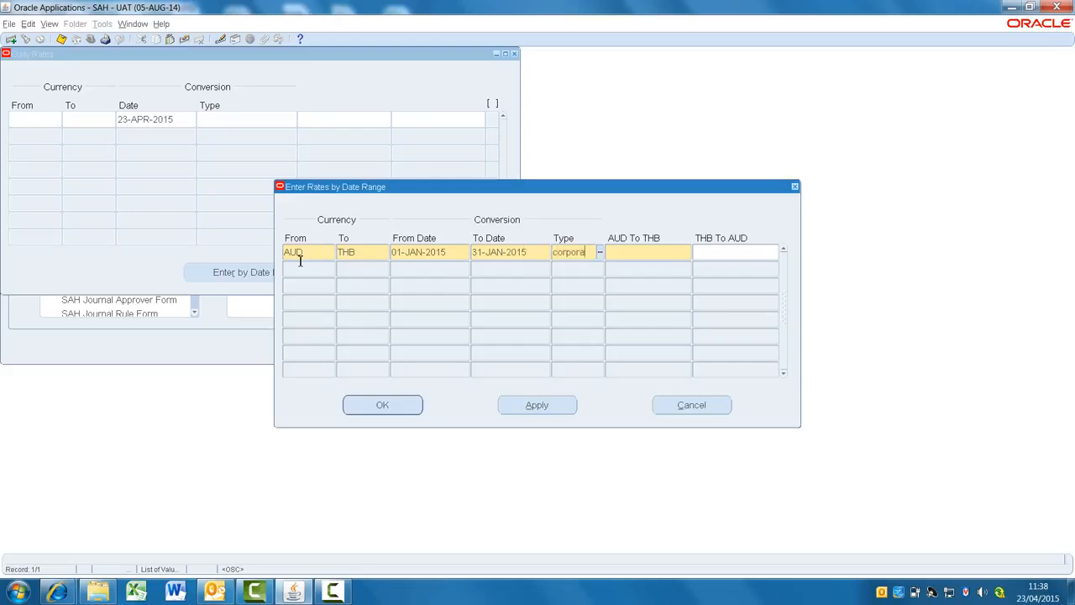
key(Tab)
text(32)
key(Tab)
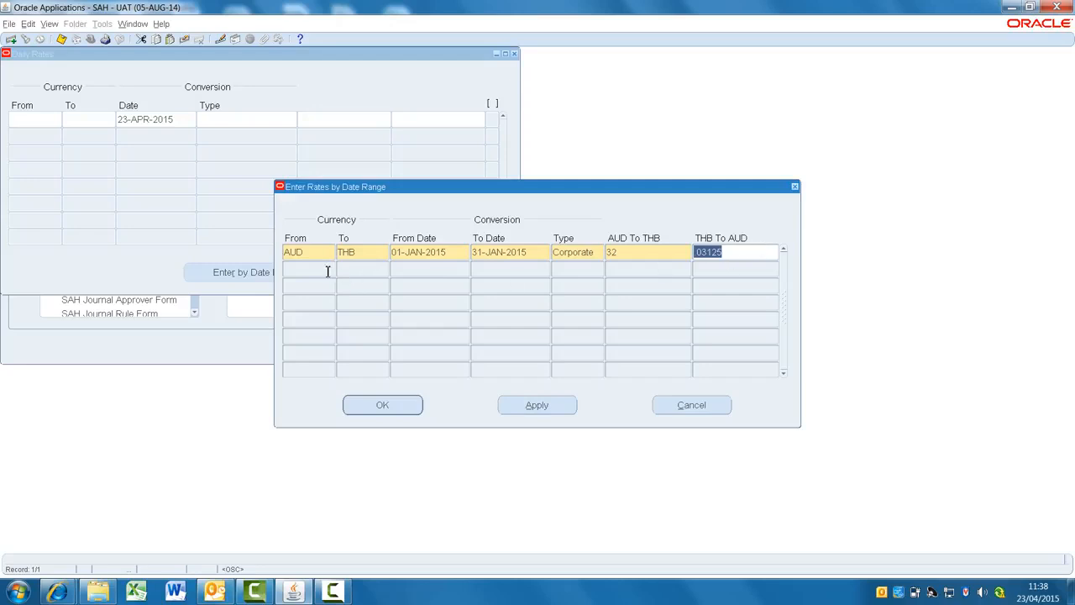
Add a second rate line from AUD to GBP covering 01-JAN-2015 to 31-JAN-2015.
click(325, 269)
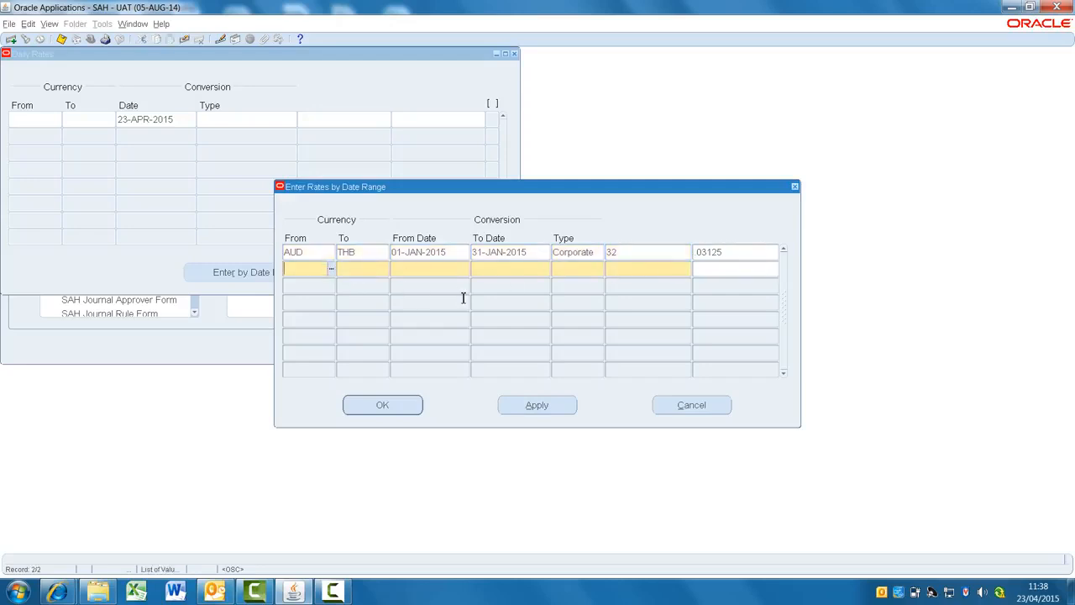
text(AUD)
key(Tab)
text(GBP)
key(Tab)
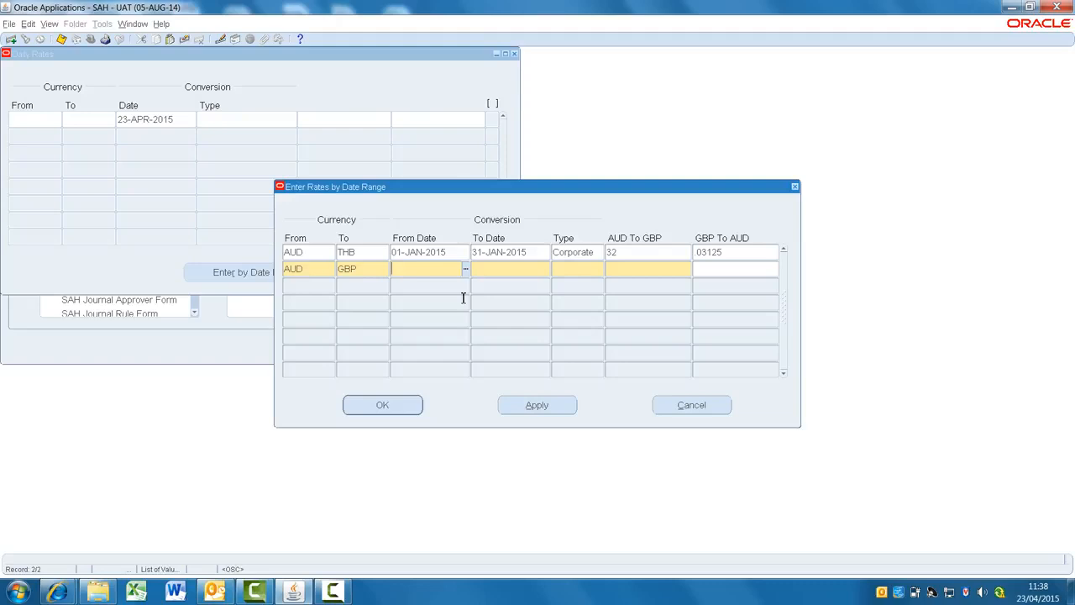
text(01-JAN-2015)
key(Tab)
key(shift+F5)
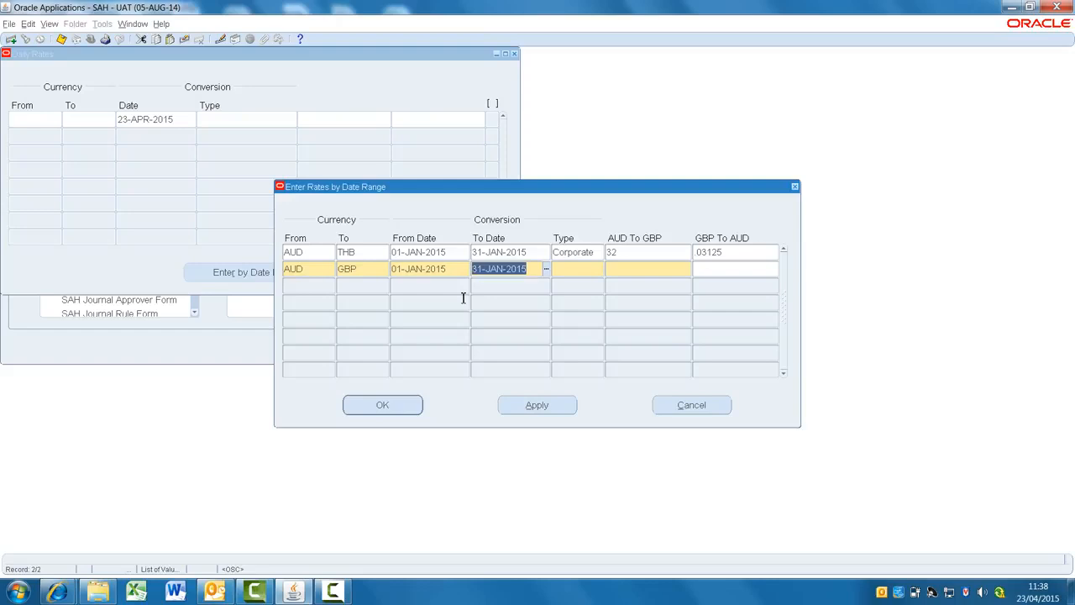
Set the AUD to GBP line to type Corporate with a rate of 0.5, and apply the date-range rates.
key(Tab)
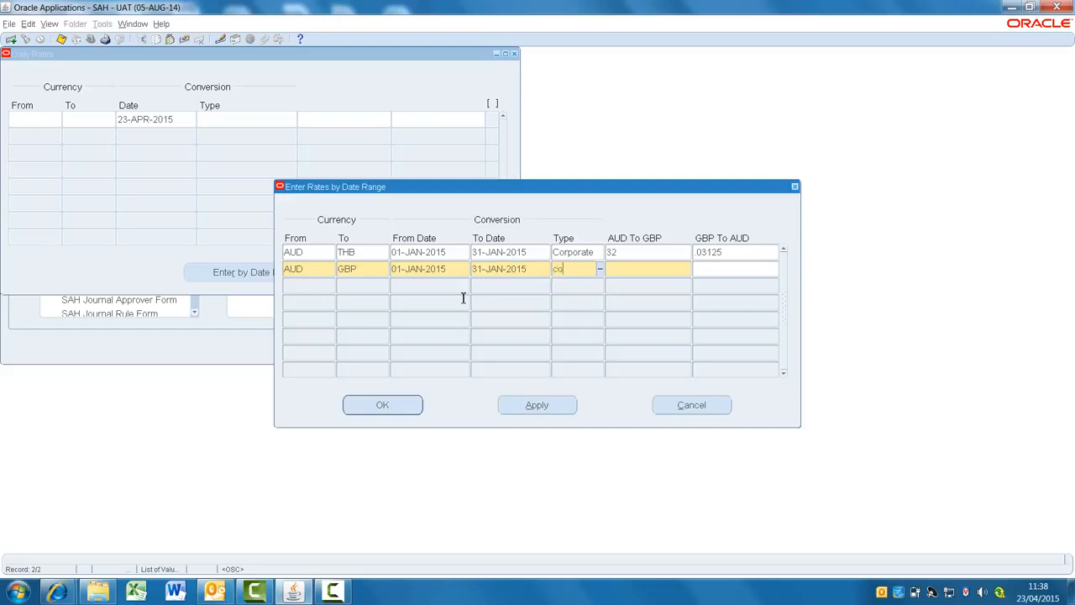
key(shift+F5)
key(Tab)
text(5)
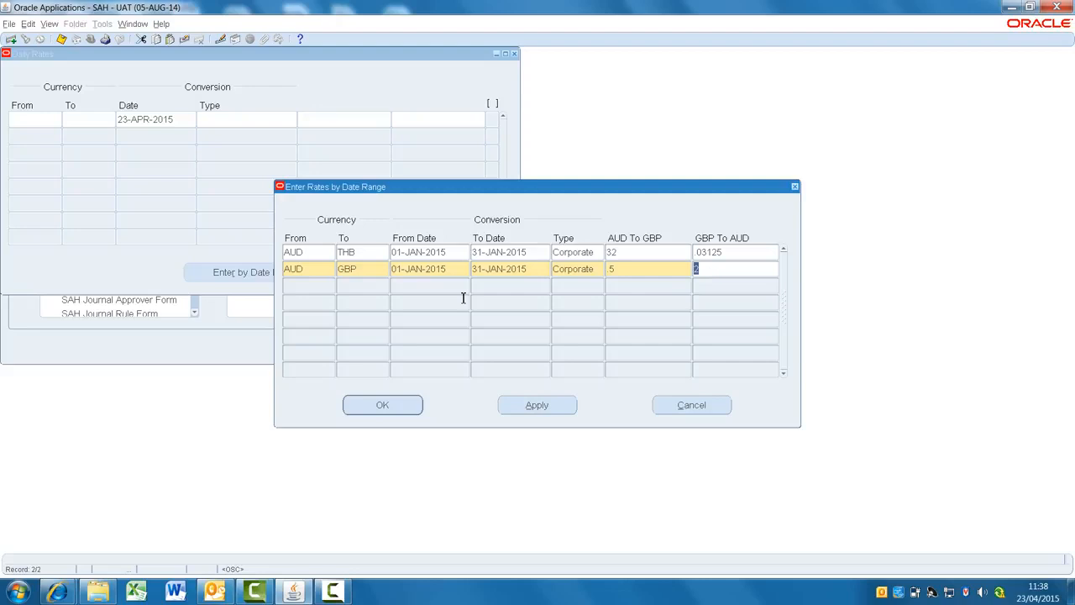
key(shift+Tab)
key(Tab)
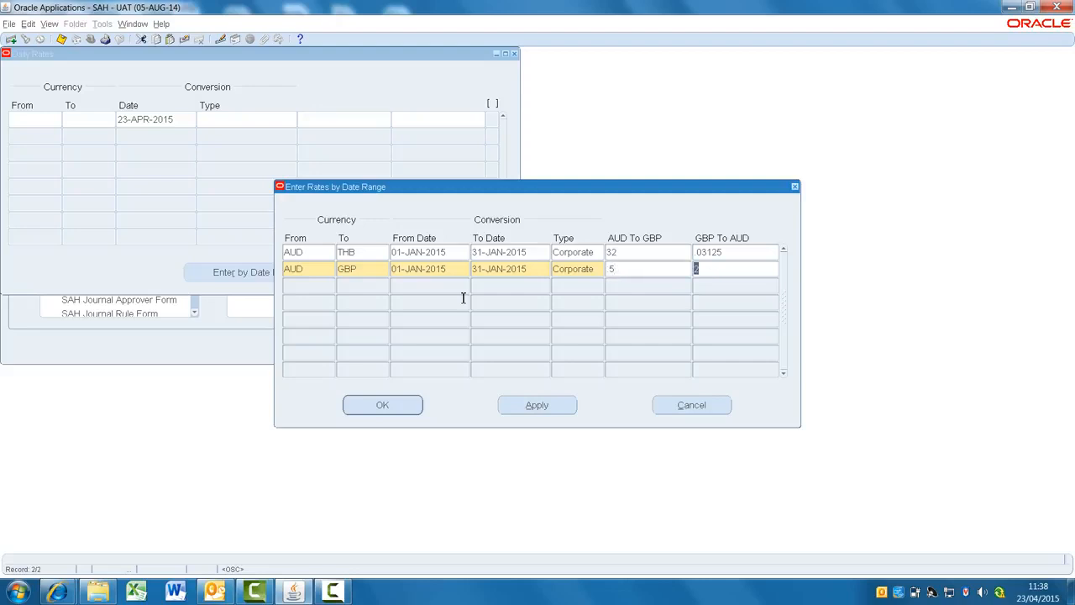
click(532, 405)
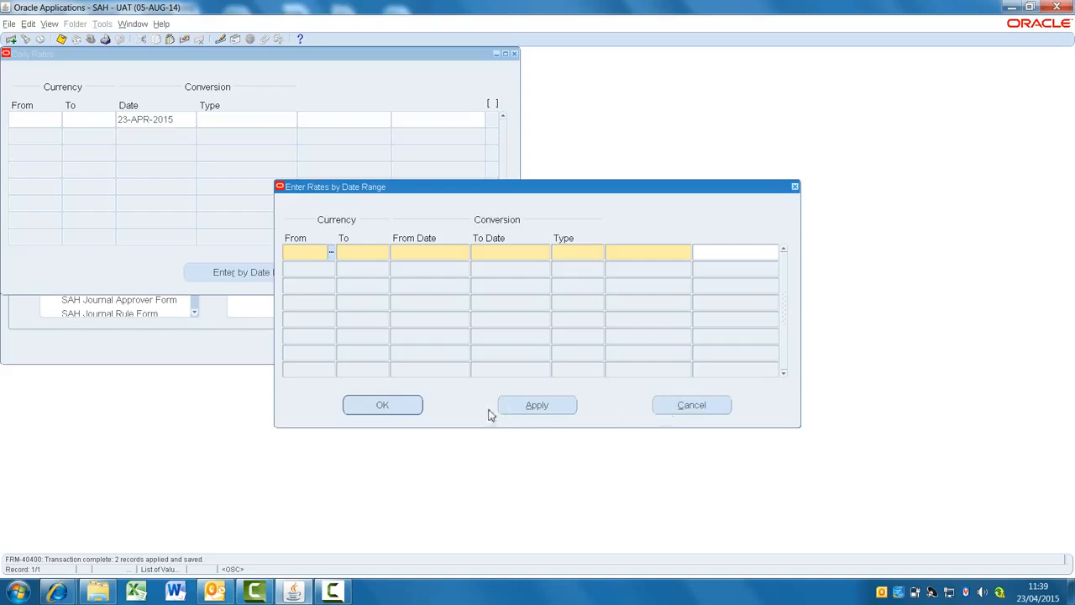
click(420, 409)
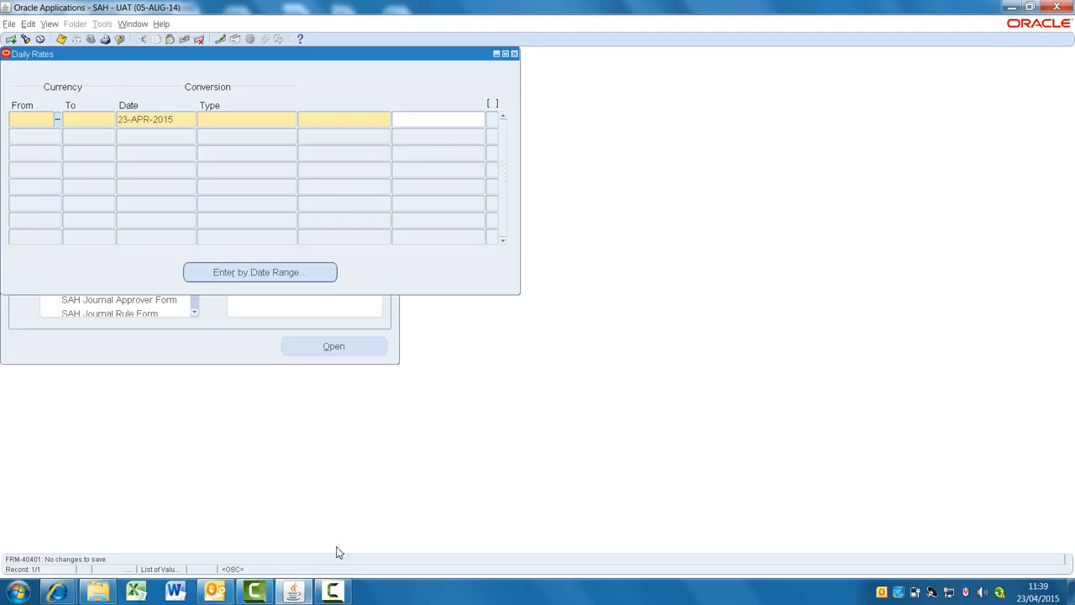
click(333, 592)
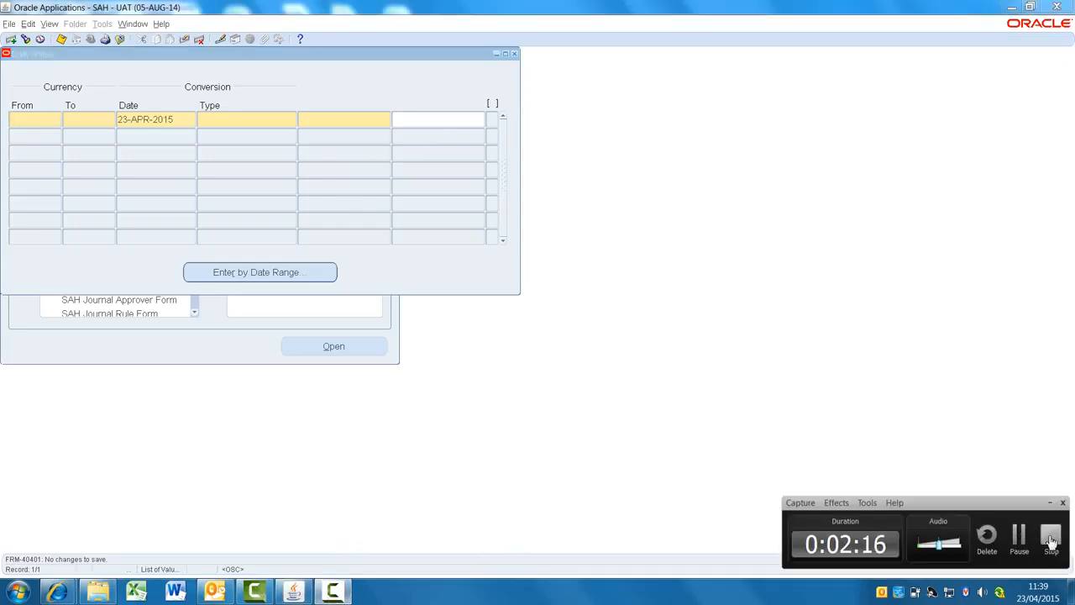